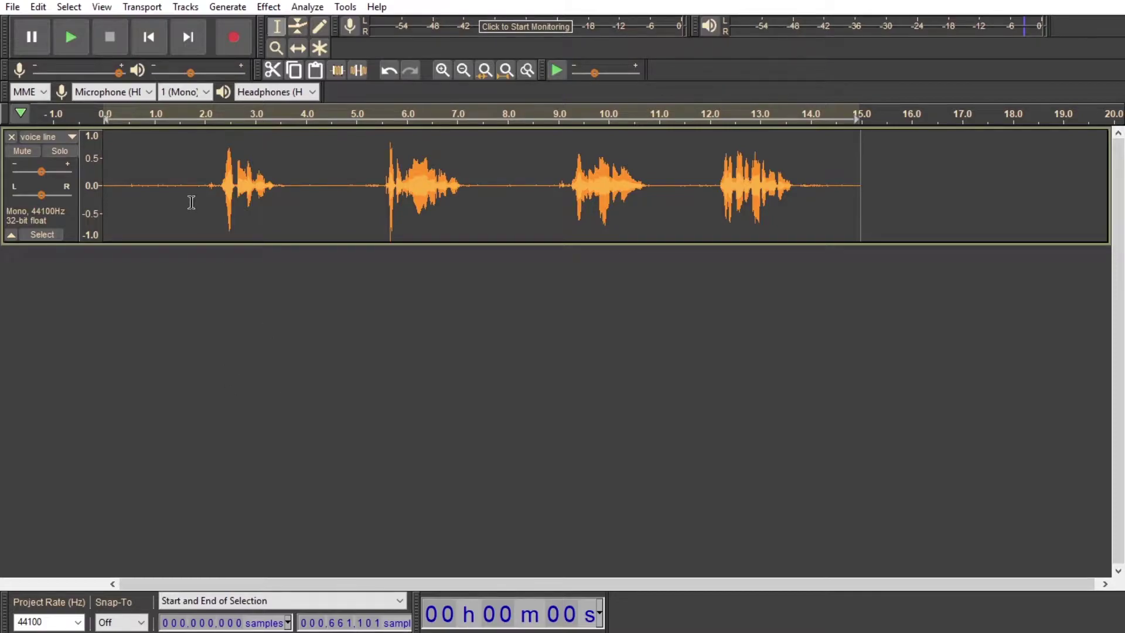
# Step: Capture a Noise Reduction noise profile from the silent first two seconds, then select the whole clip
pyautogui.click(216, 113)
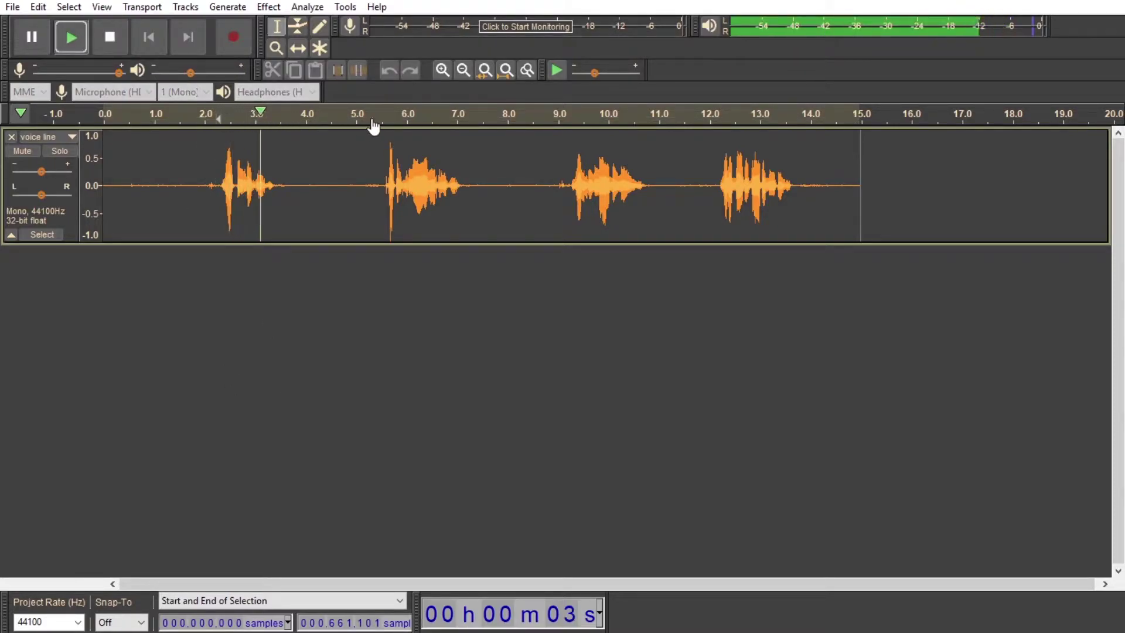
pyautogui.press('space')
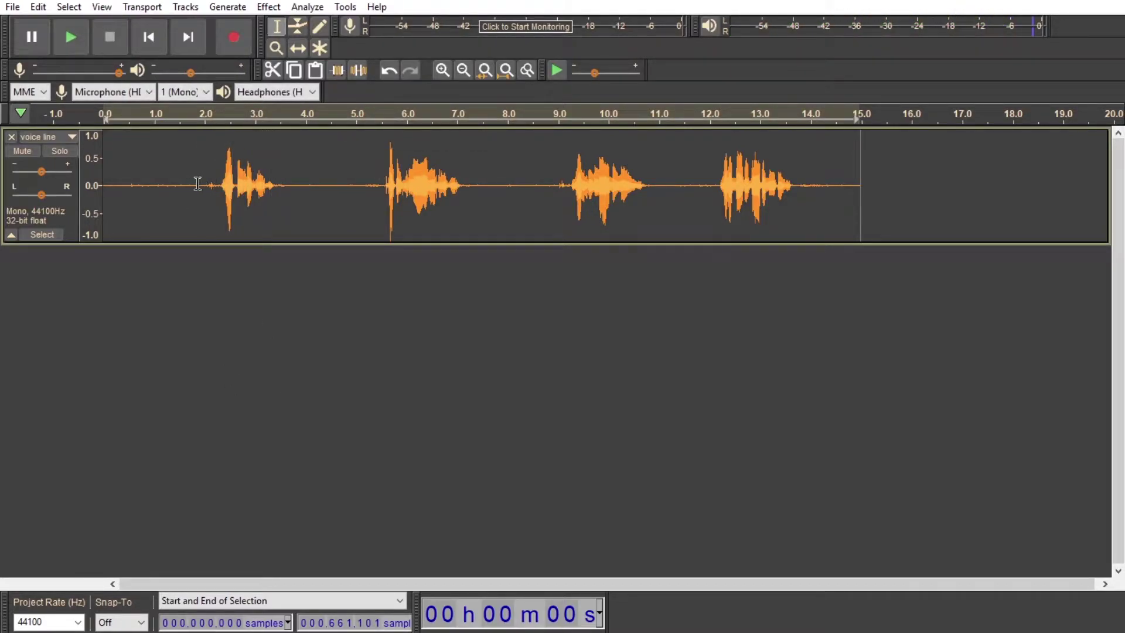
pyautogui.moveTo(202, 183); pyautogui.dragTo(81, 183)
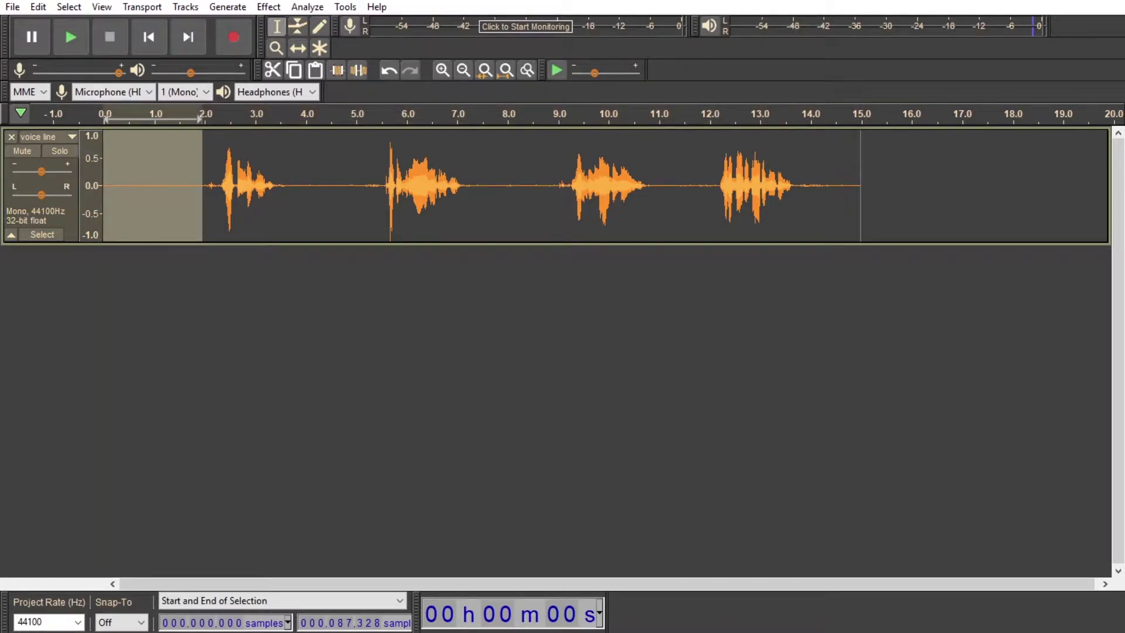
pyautogui.click(268, 6)
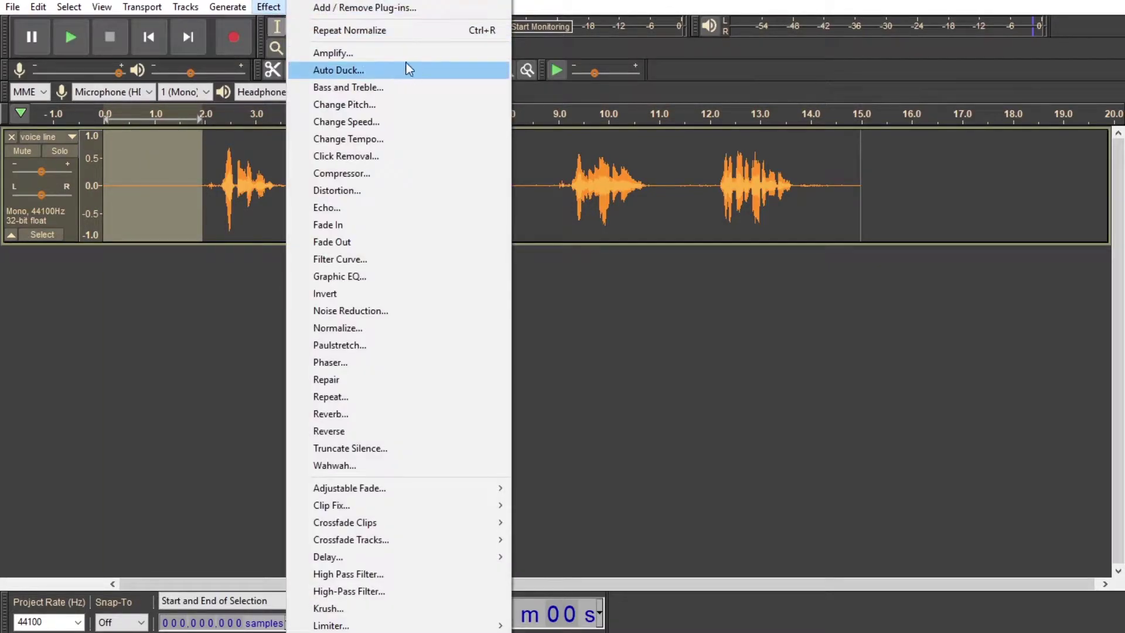
pyautogui.click(358, 310)
pyautogui.click(561, 244)
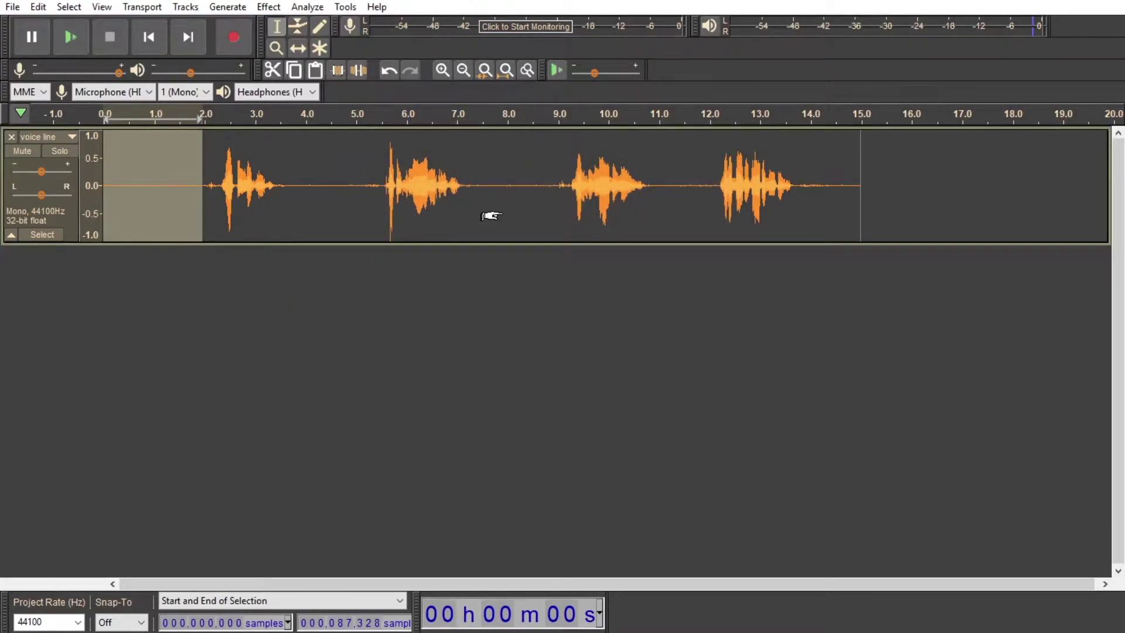
pyautogui.hotkey('ctrl', 'a')
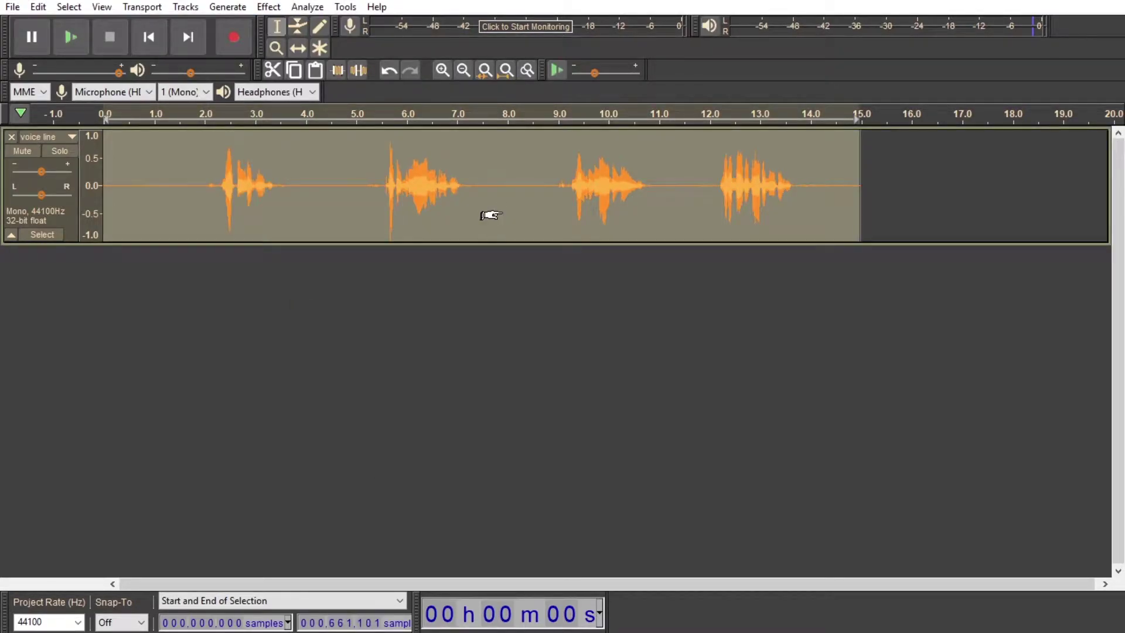
# Step: Normalize the whole voice line and listen to the result from about 2 s
pyautogui.click(270, 7)
pyautogui.click(377, 329)
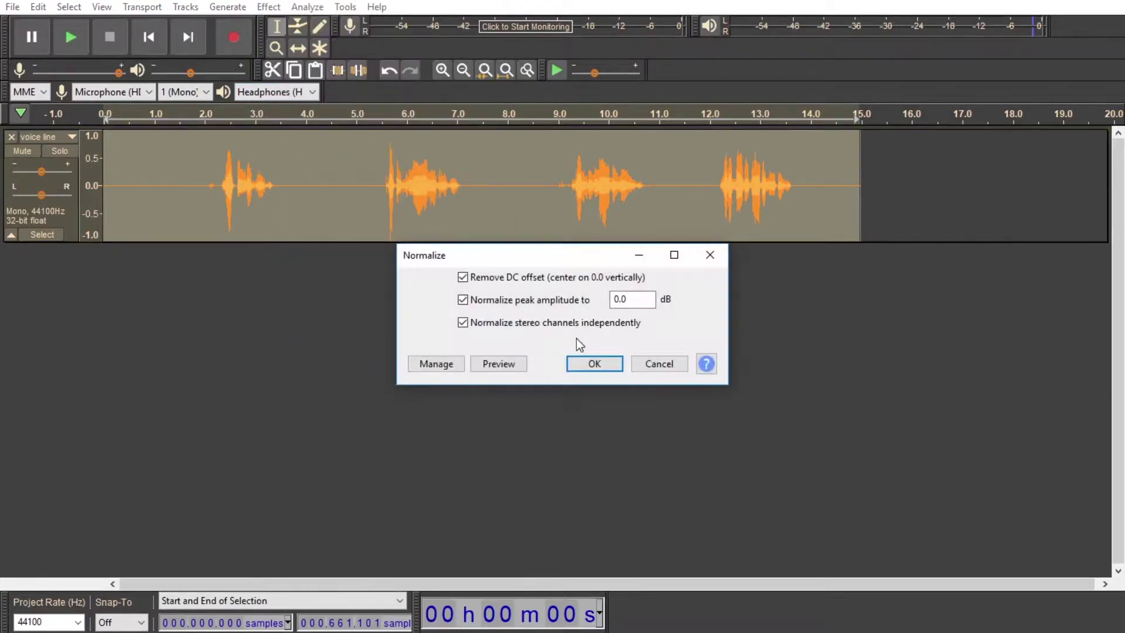
pyautogui.click(593, 364)
pyautogui.doubleClick(430, 220)
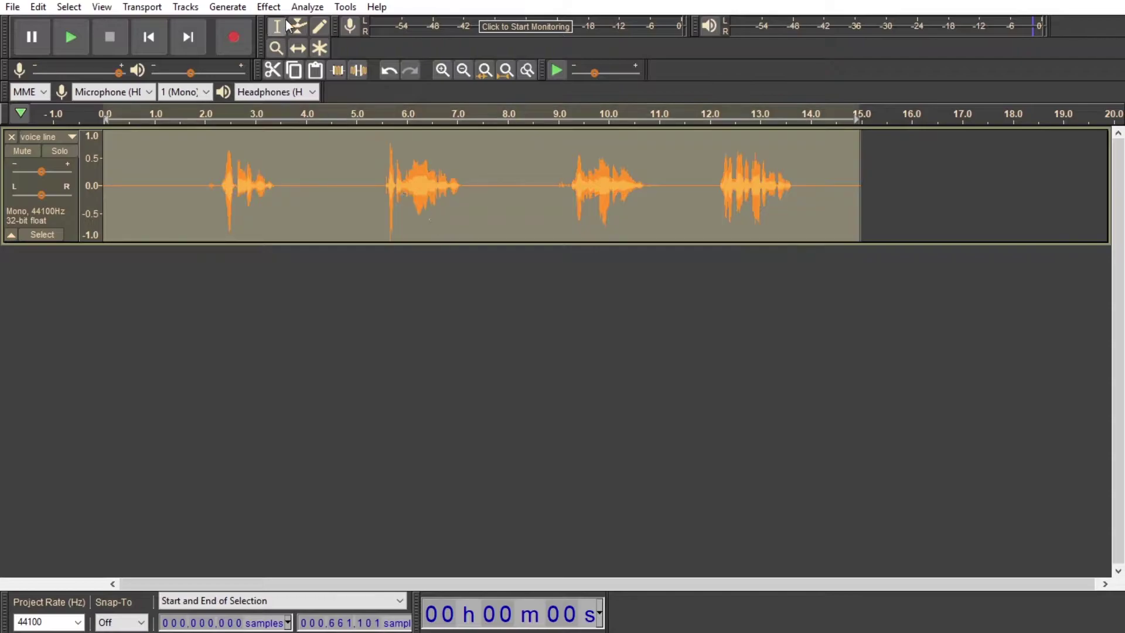
pyautogui.click(213, 111)
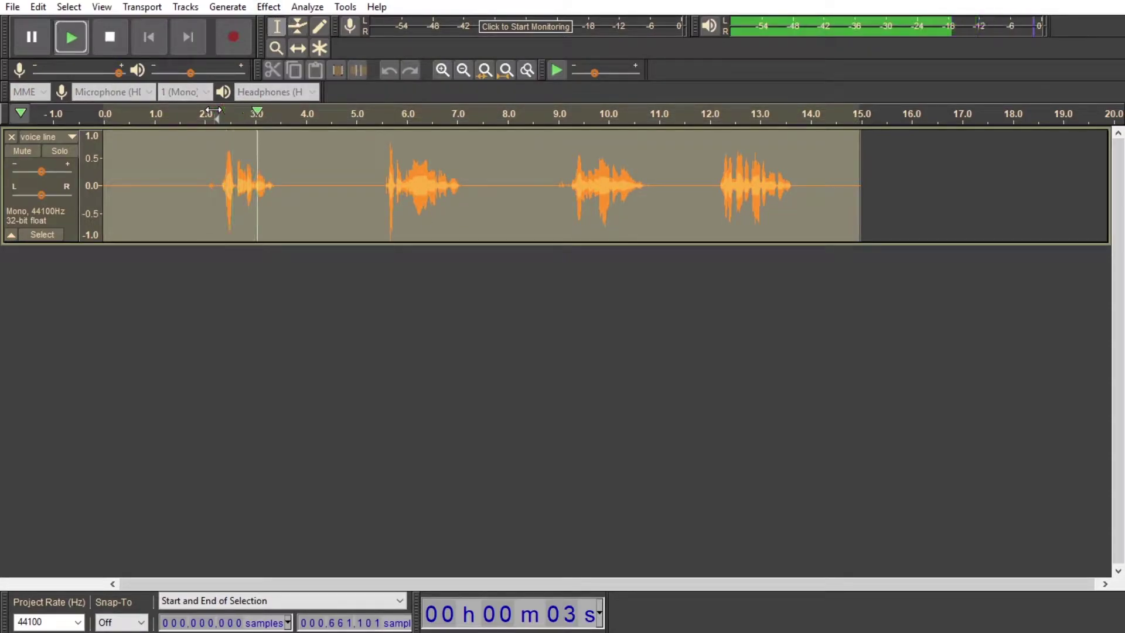
pyautogui.click(387, 117)
# Step: Apply a 7000 Hz low-pass filter, normalize again, and play the processed voice line
pyautogui.click(269, 7)
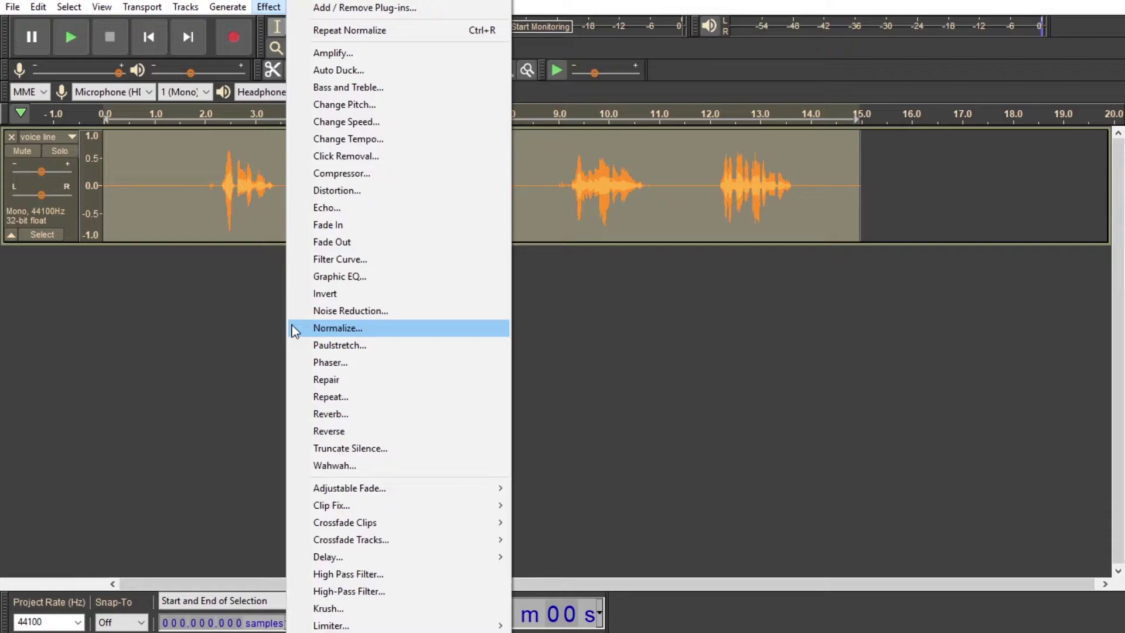
pyautogui.click(351, 603)
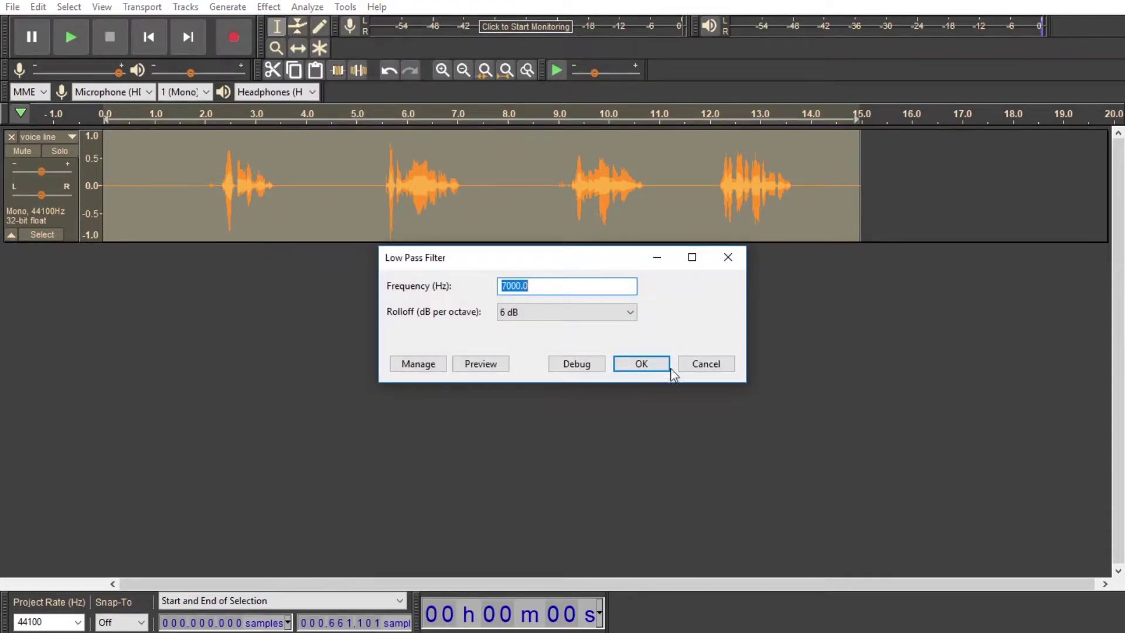
pyautogui.click(633, 364)
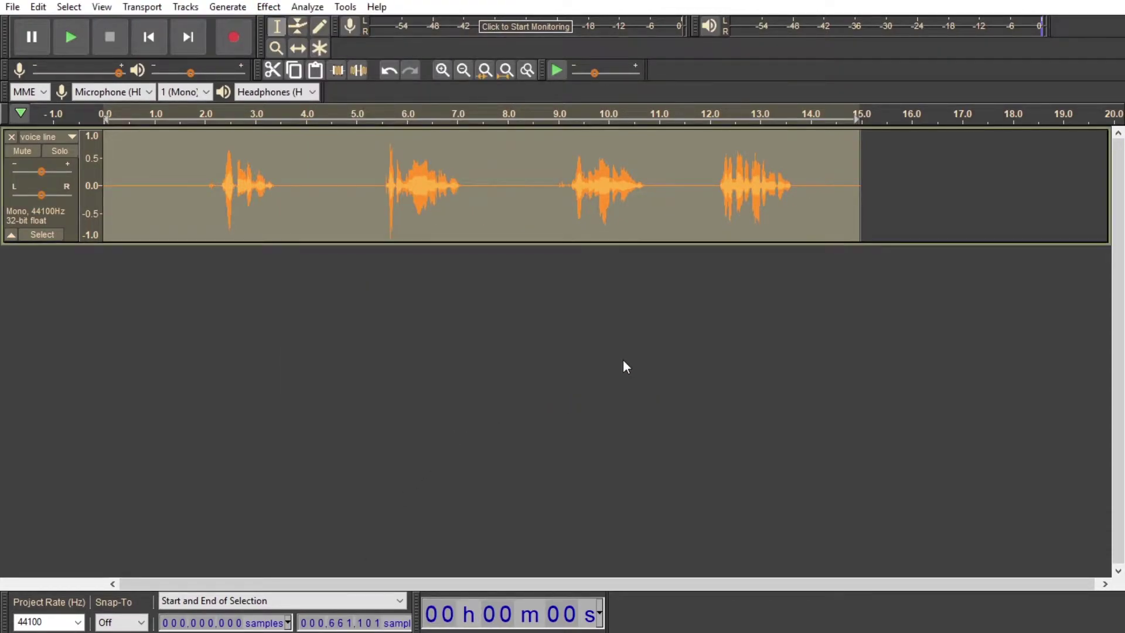
pyautogui.click(268, 6)
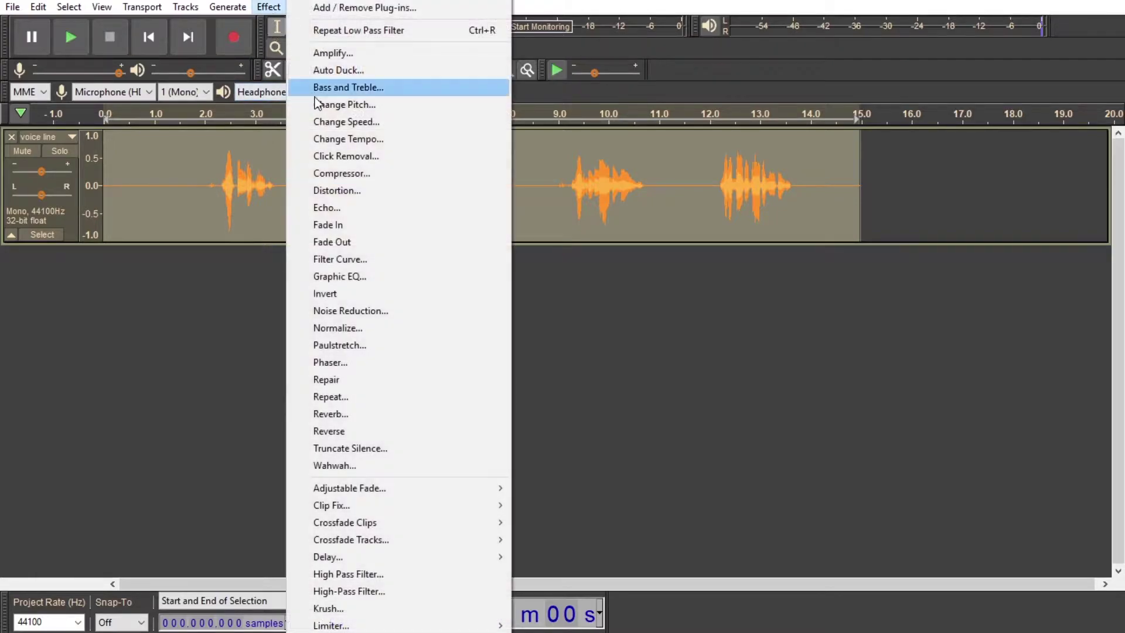
pyautogui.click(375, 329)
pyautogui.click(587, 363)
pyautogui.press('space')
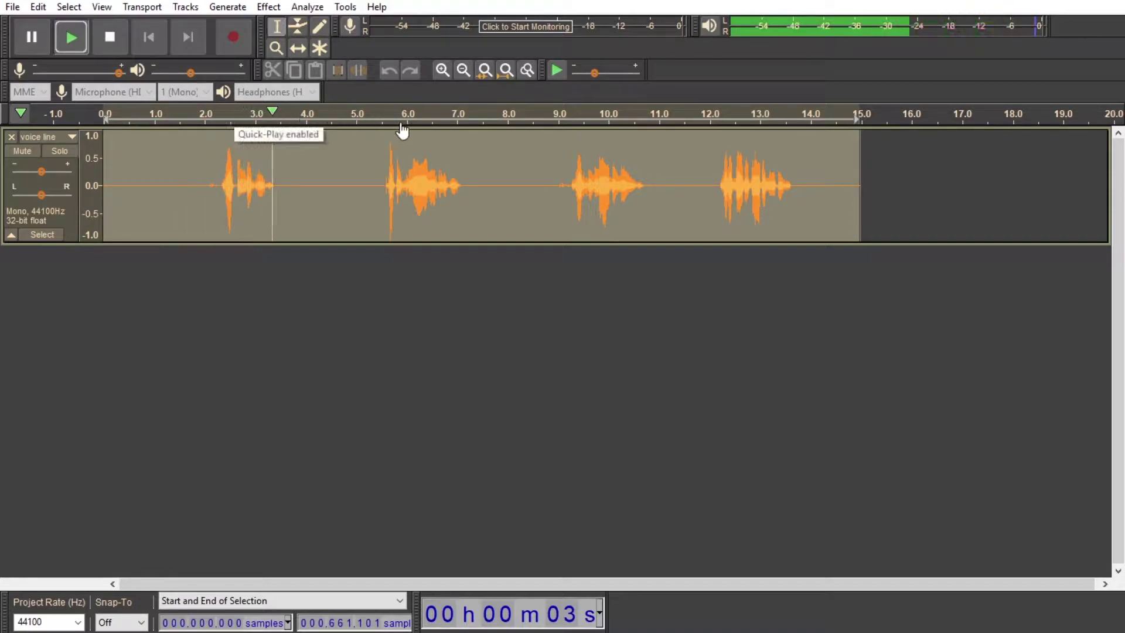
pyautogui.click(384, 115)
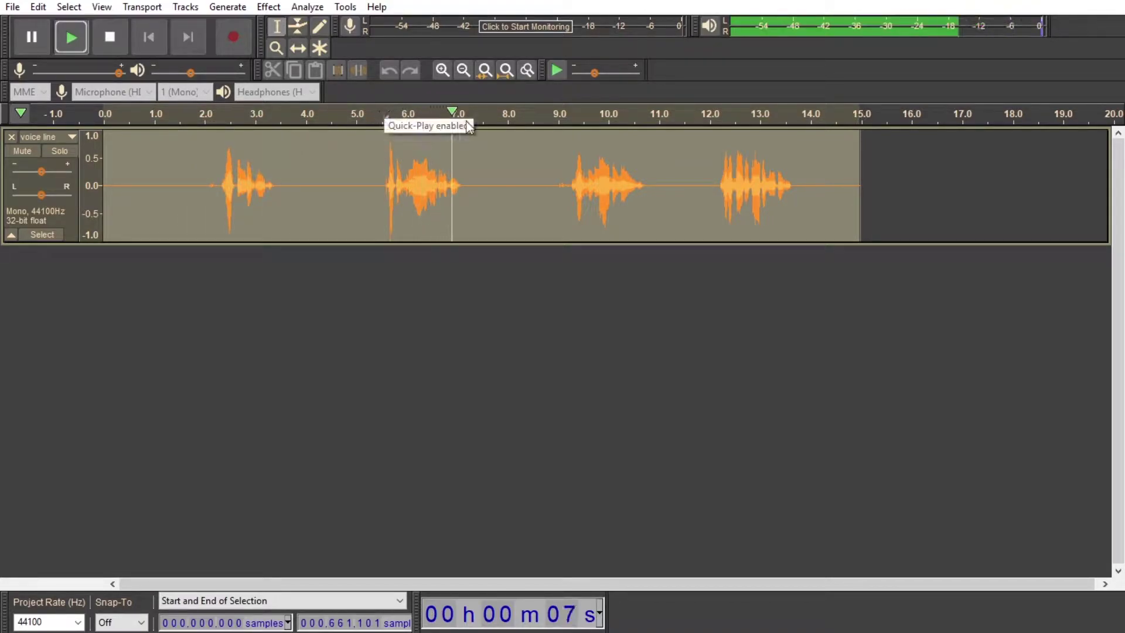
# Step: Apply the Filter Curve factory preset 'Low rolloff for speech' to the voice line and preview it
pyautogui.press('space')
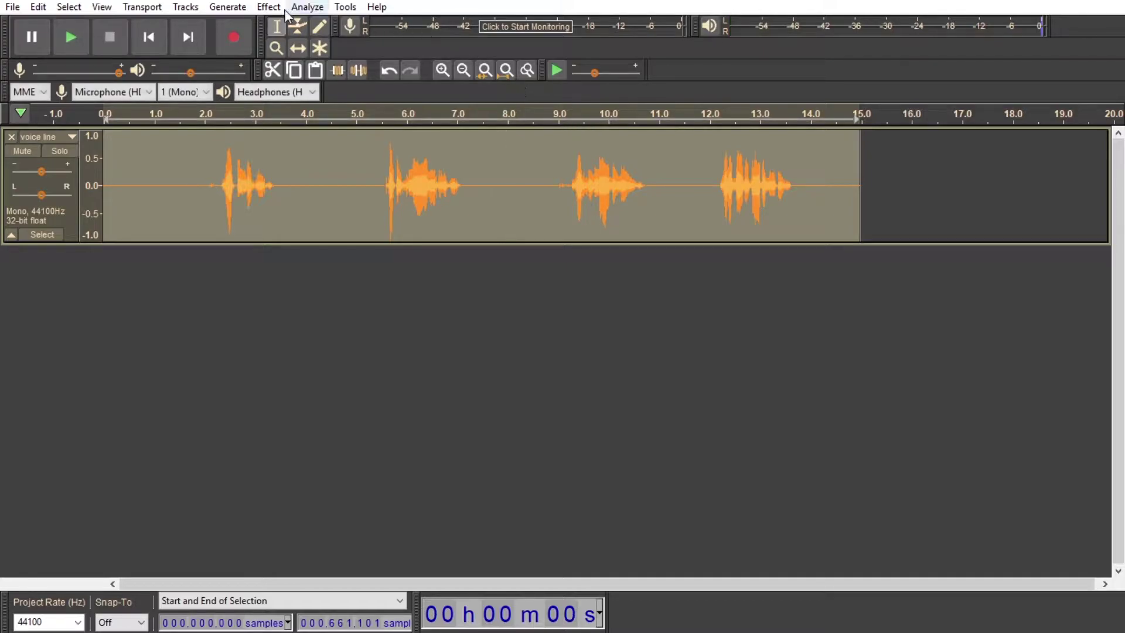
pyautogui.click(277, 8)
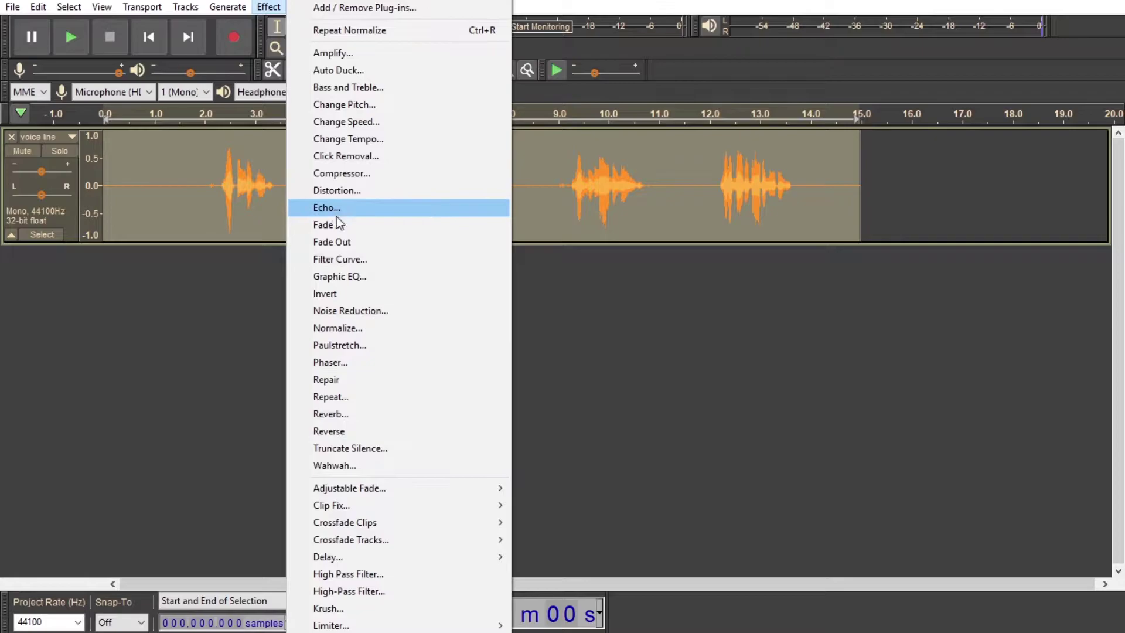
pyautogui.click(328, 260)
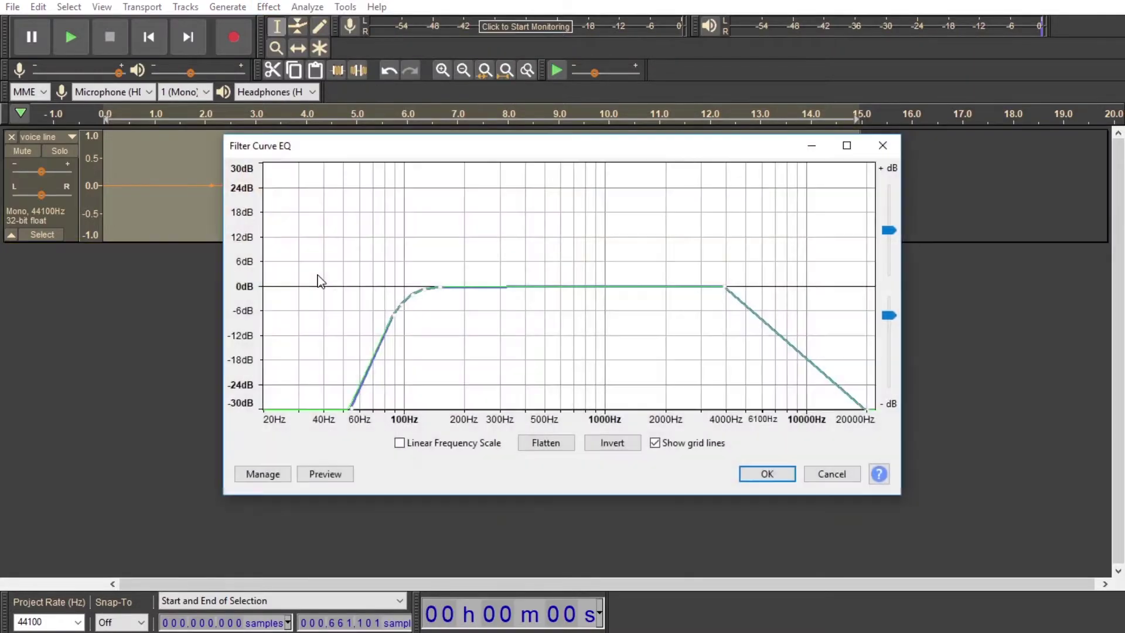
pyautogui.click(264, 471)
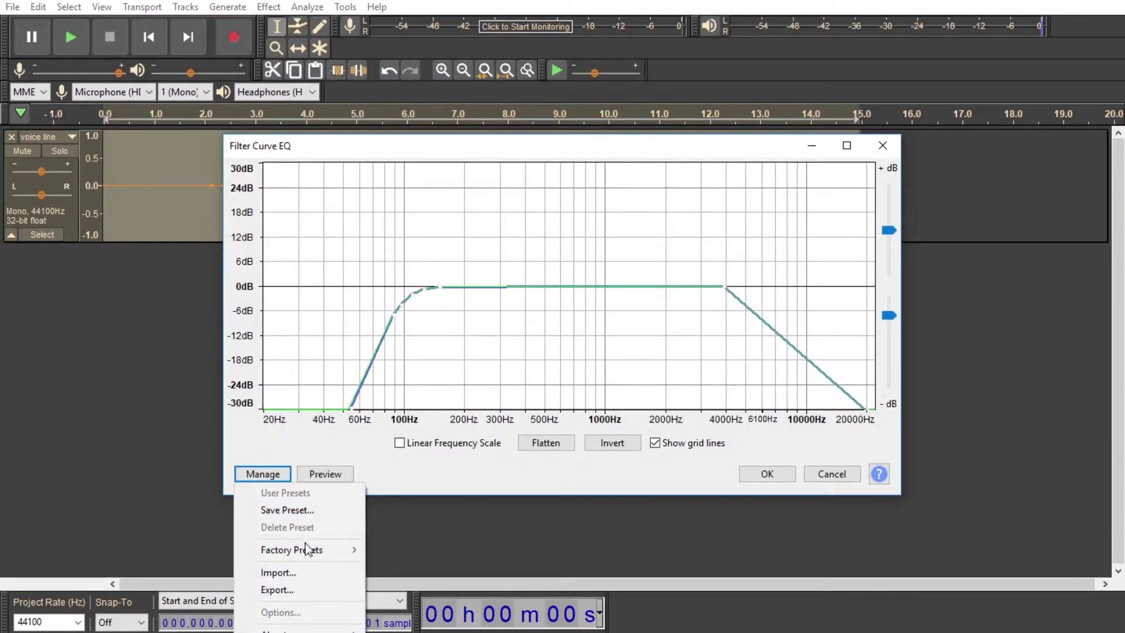
pyautogui.moveTo(307, 552)
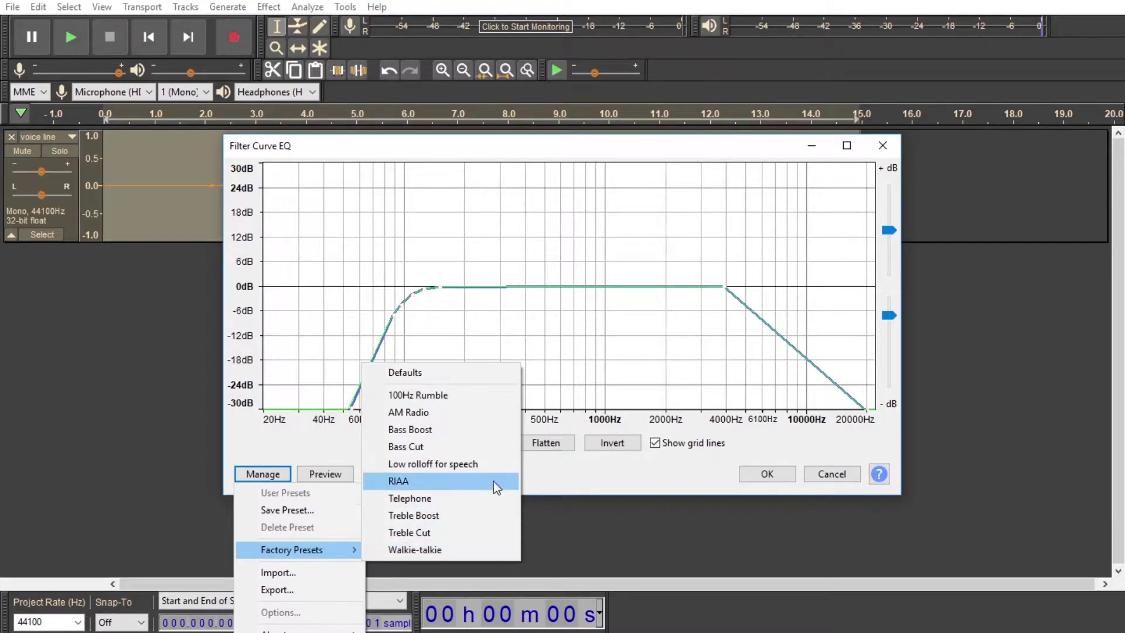
pyautogui.click(453, 464)
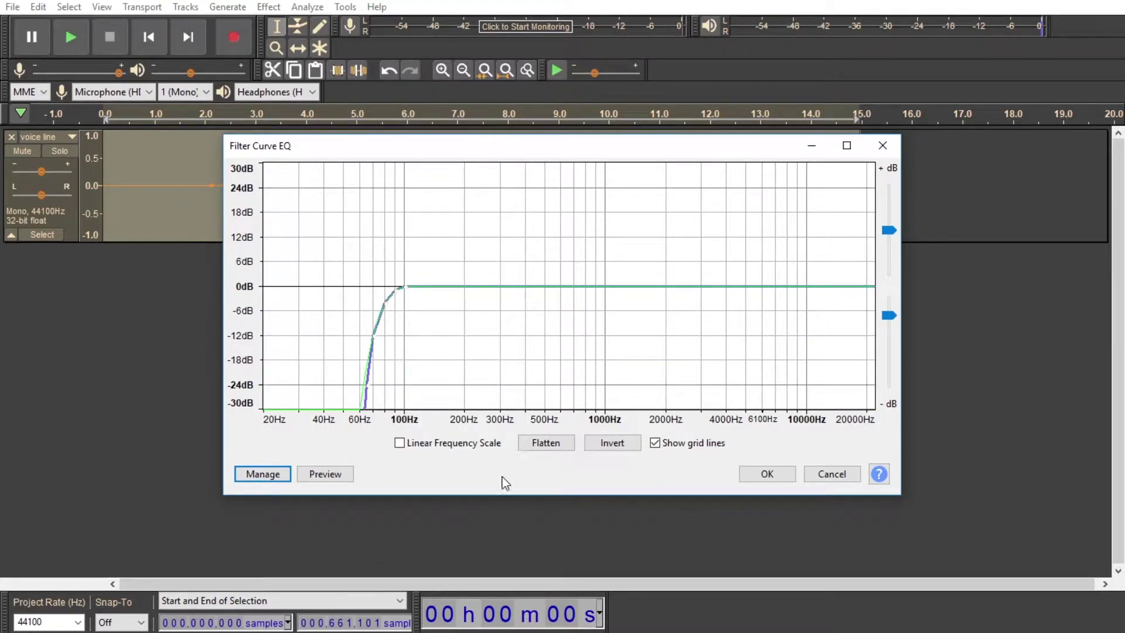
pyautogui.click(775, 478)
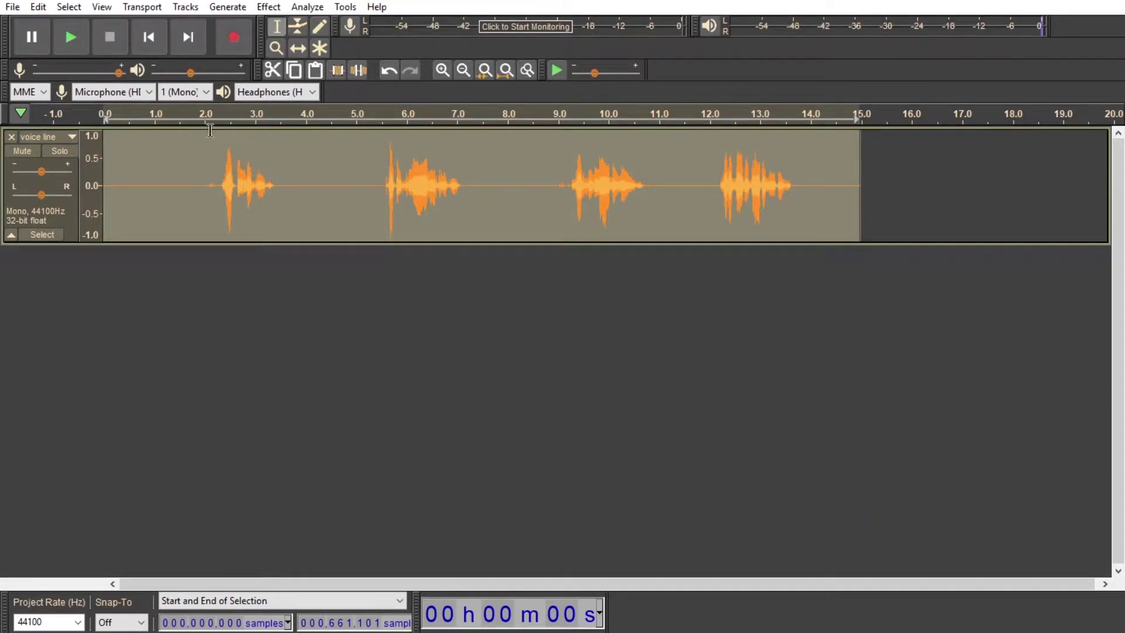
pyautogui.click(223, 113)
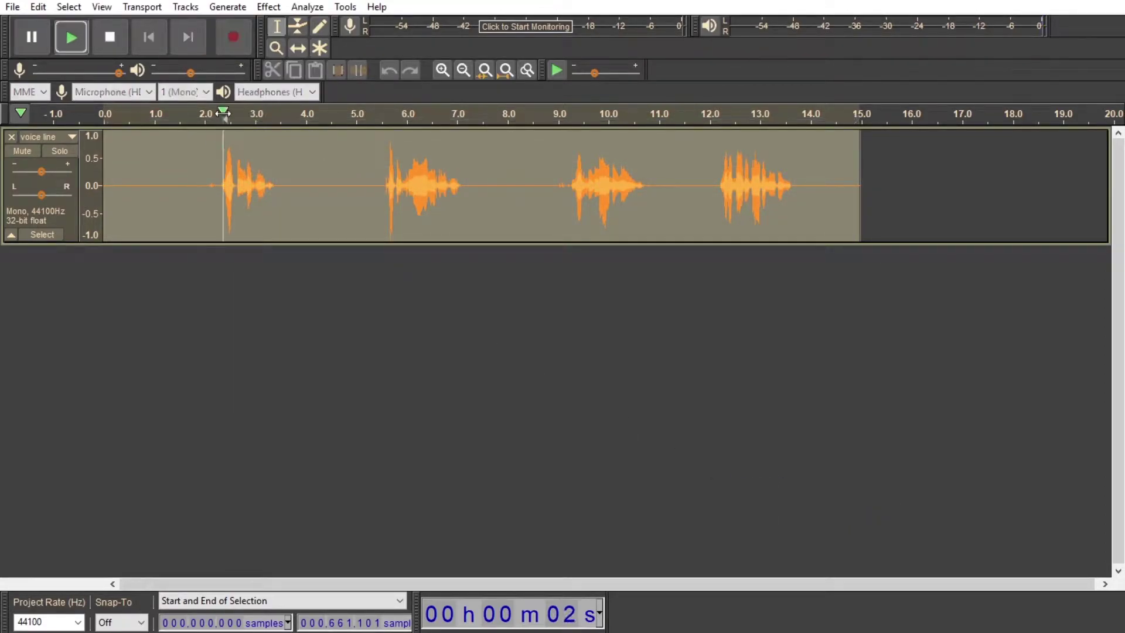
pyautogui.click(388, 113)
pyautogui.press('space')
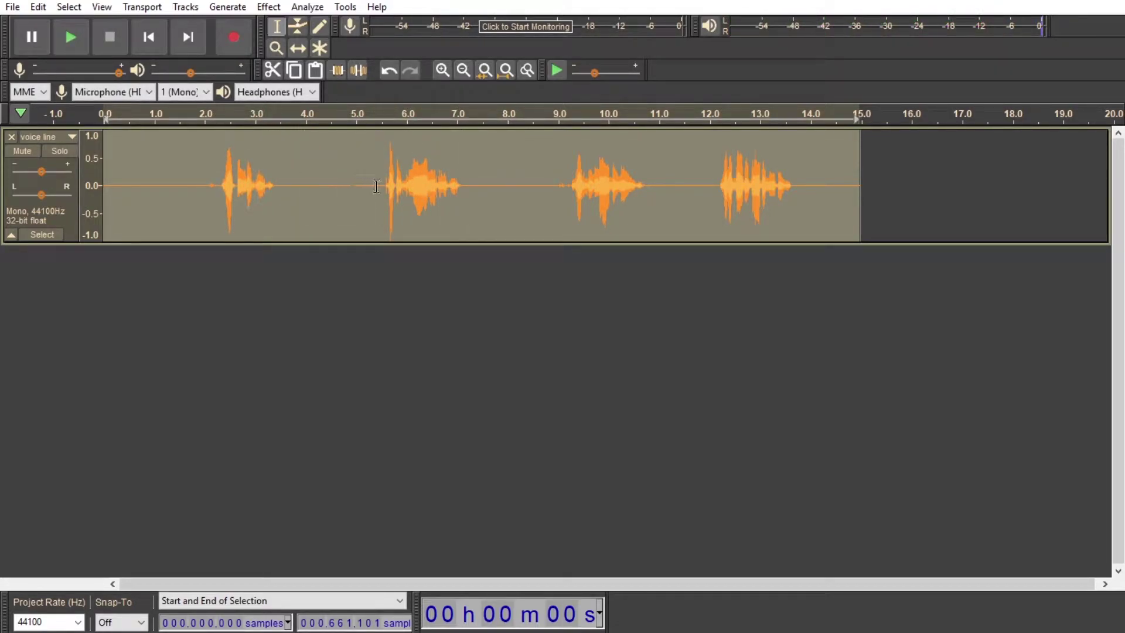
# Step: Cut the phrase between 5.3 and 7.5 s and paste it into a new track
pyautogui.moveTo(371, 186); pyautogui.dragTo(482, 200)
pyautogui.hotkey('ctrl', 'x')
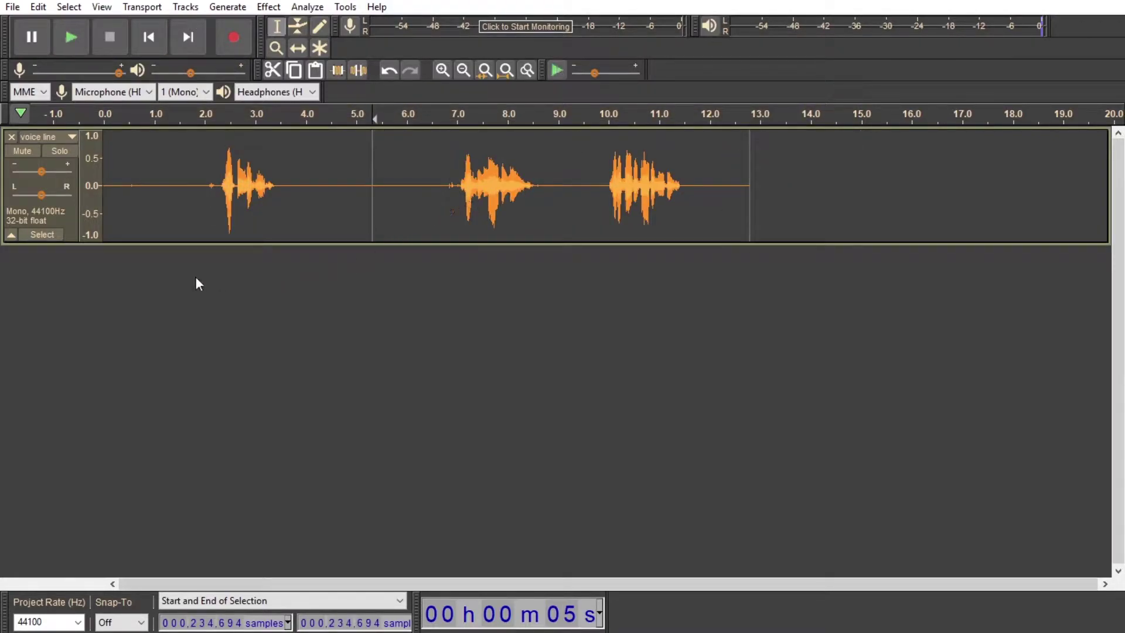
pyautogui.click(194, 276)
pyautogui.hotkey('ctrl', 'v')
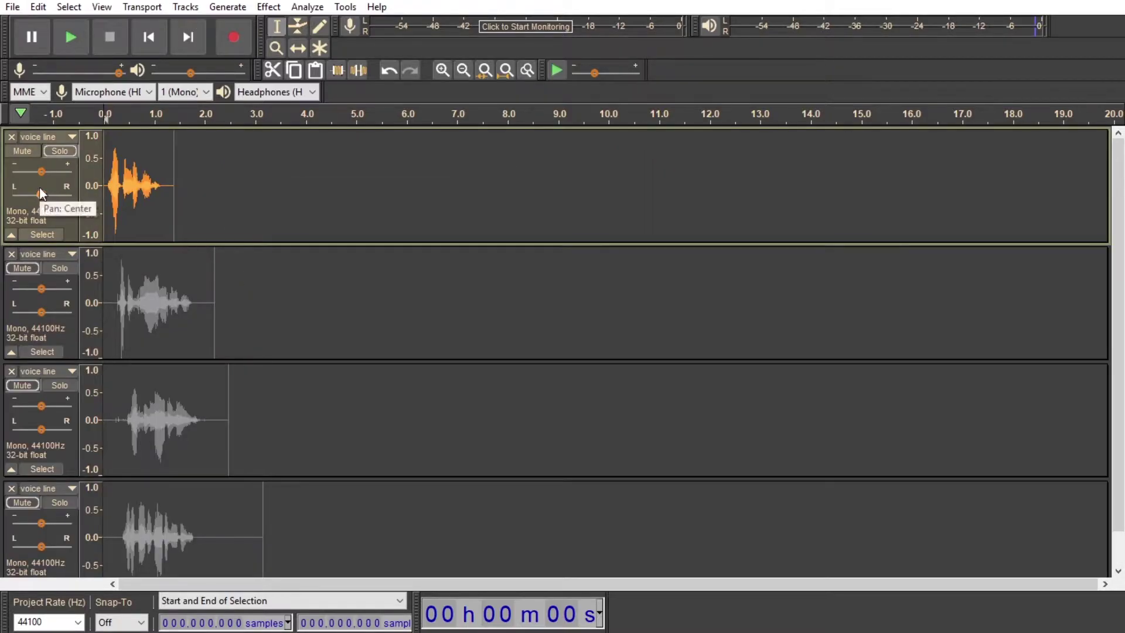
# Step: Paulstretch the first phrase with stretch factor 3.0 and time resolution 0.01, then play it
pyautogui.press('space')
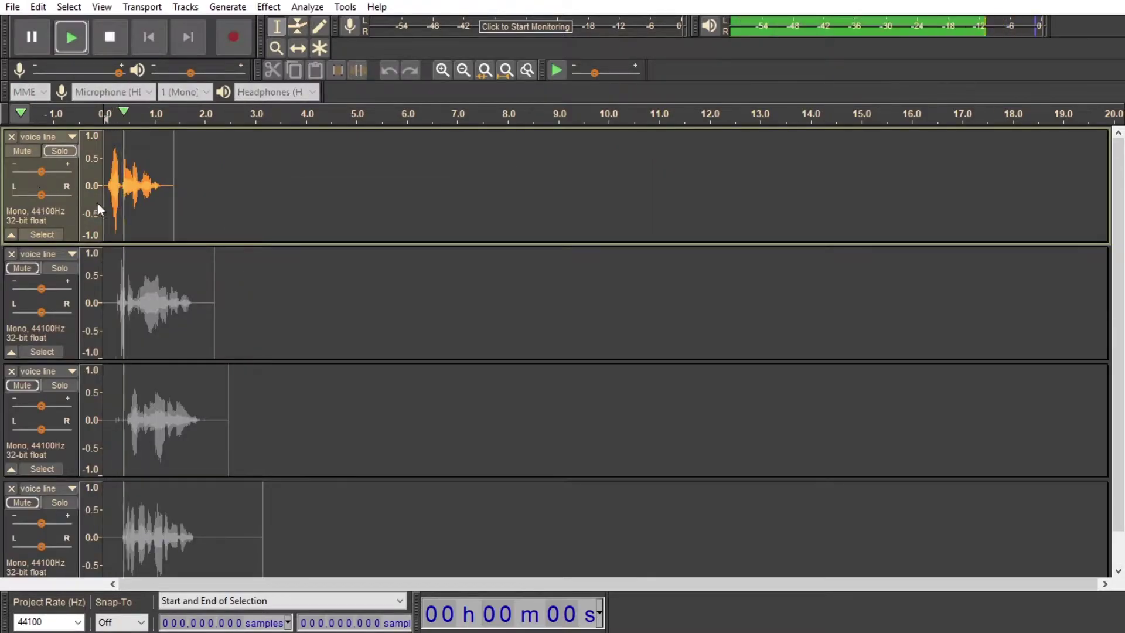
pyautogui.doubleClick(153, 186)
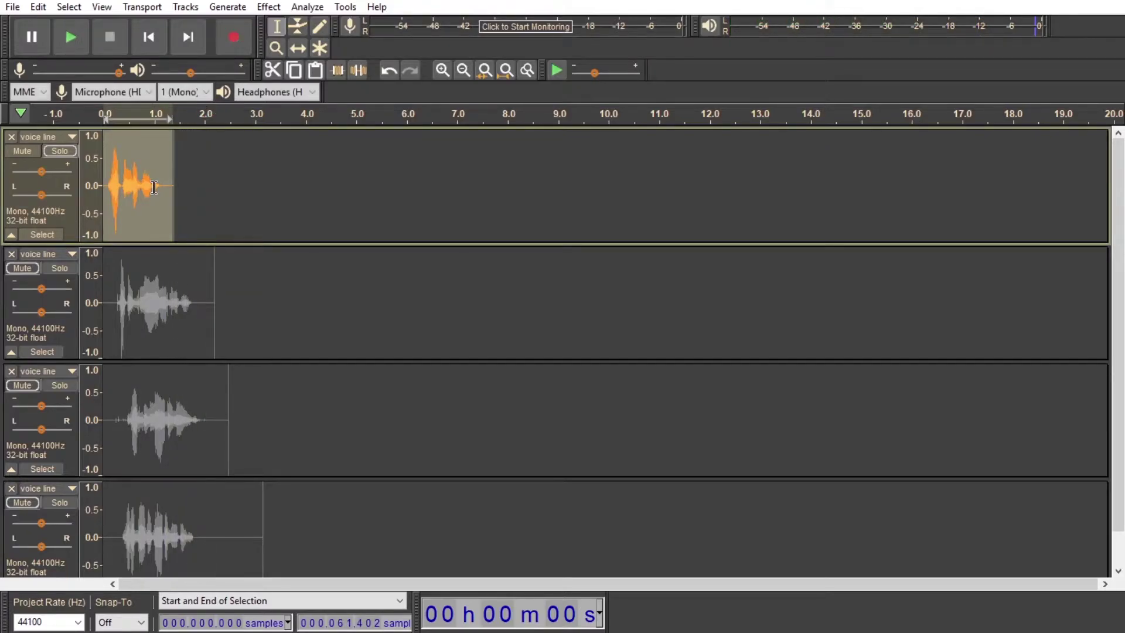
pyautogui.click(265, 8)
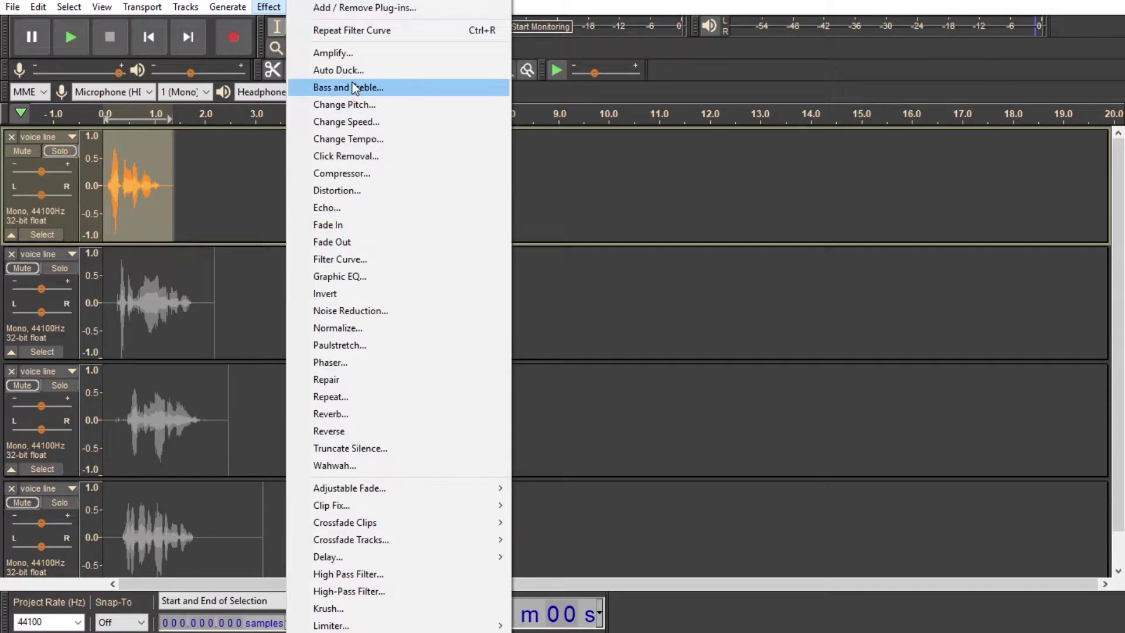
pyautogui.click(339, 345)
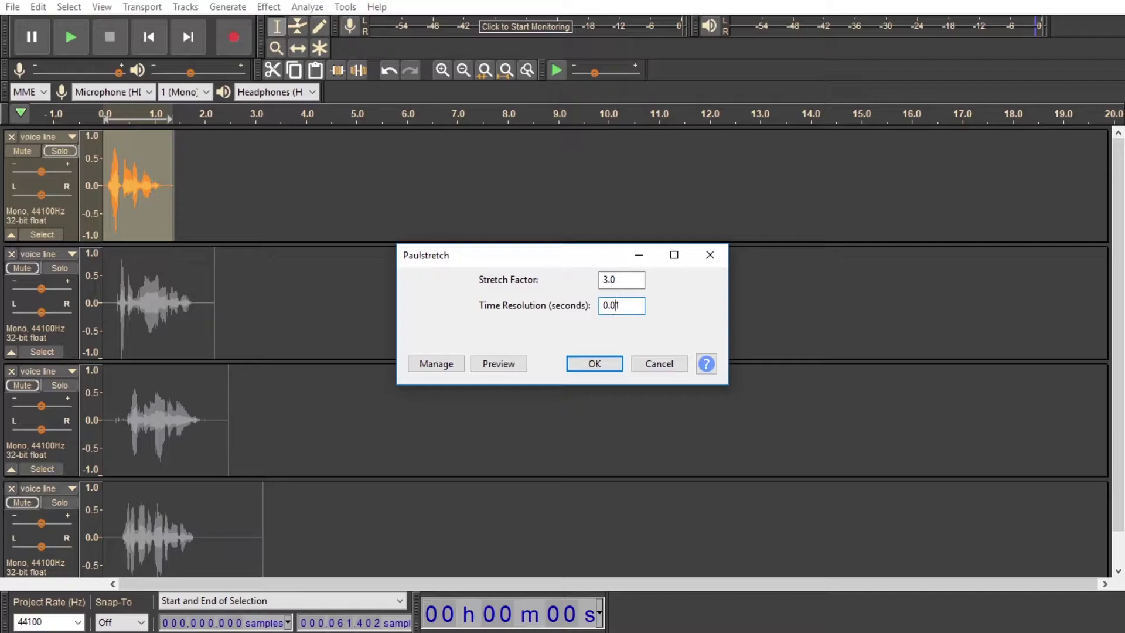
pyautogui.click(572, 359)
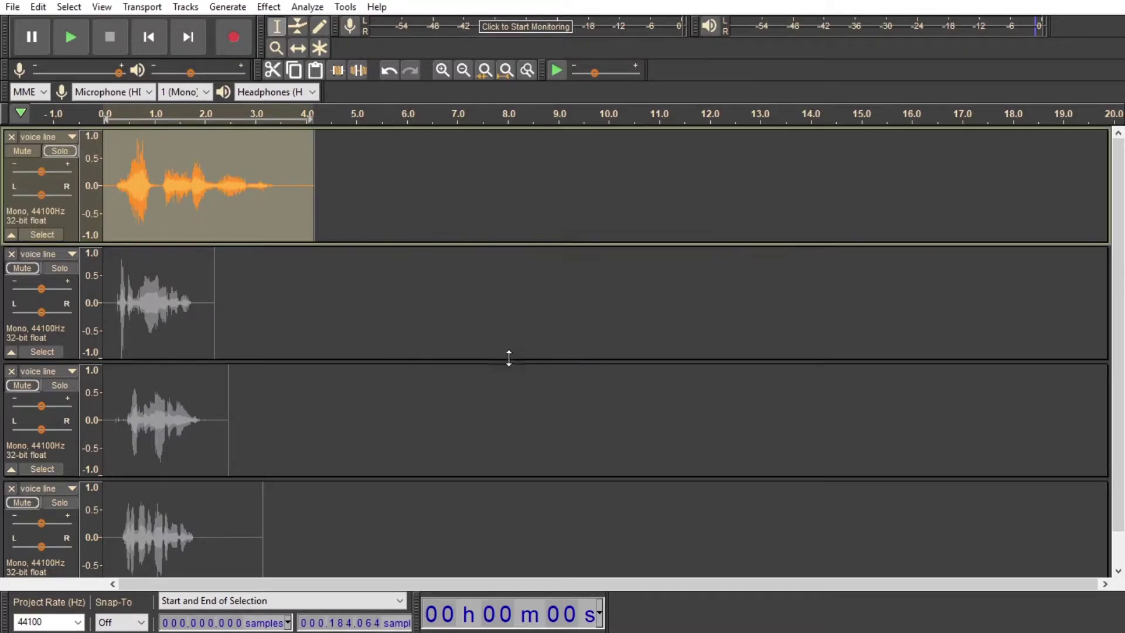
pyautogui.press('space')
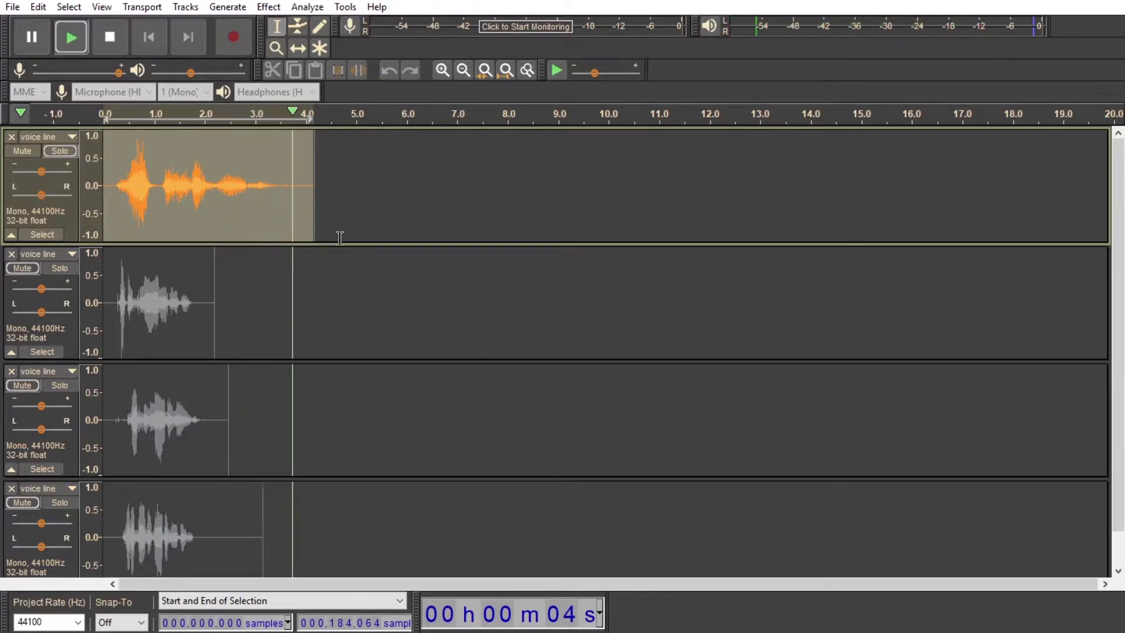
# Step: Low-pass filter the stretched first voice line at 1000 Hz instead of 7000 Hz and listen
pyautogui.click(268, 7)
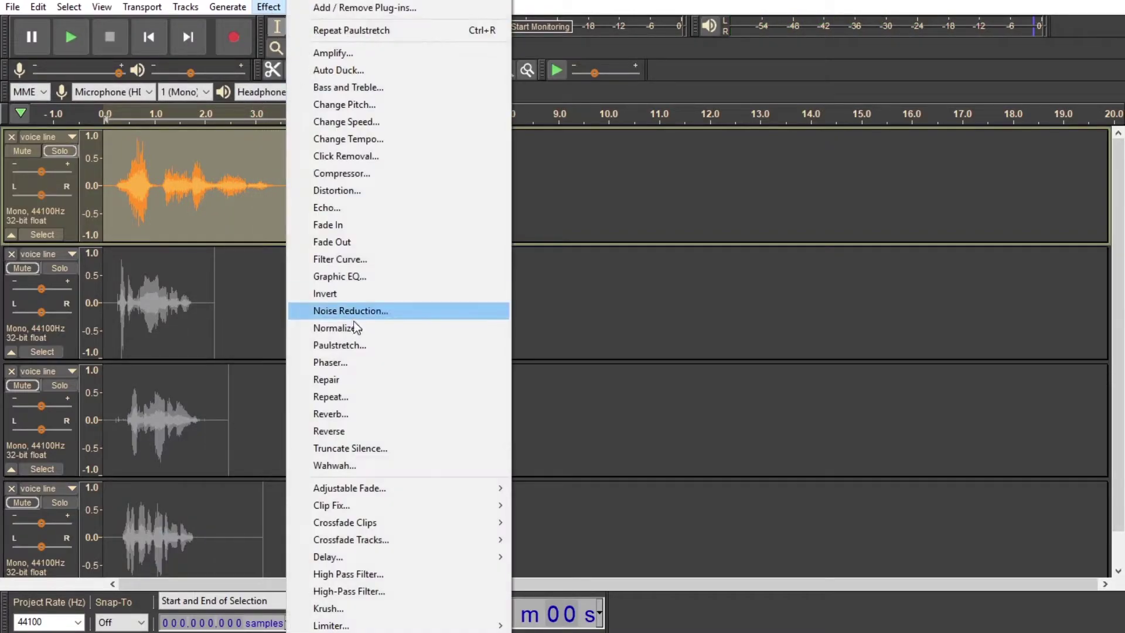
pyautogui.click(339, 624)
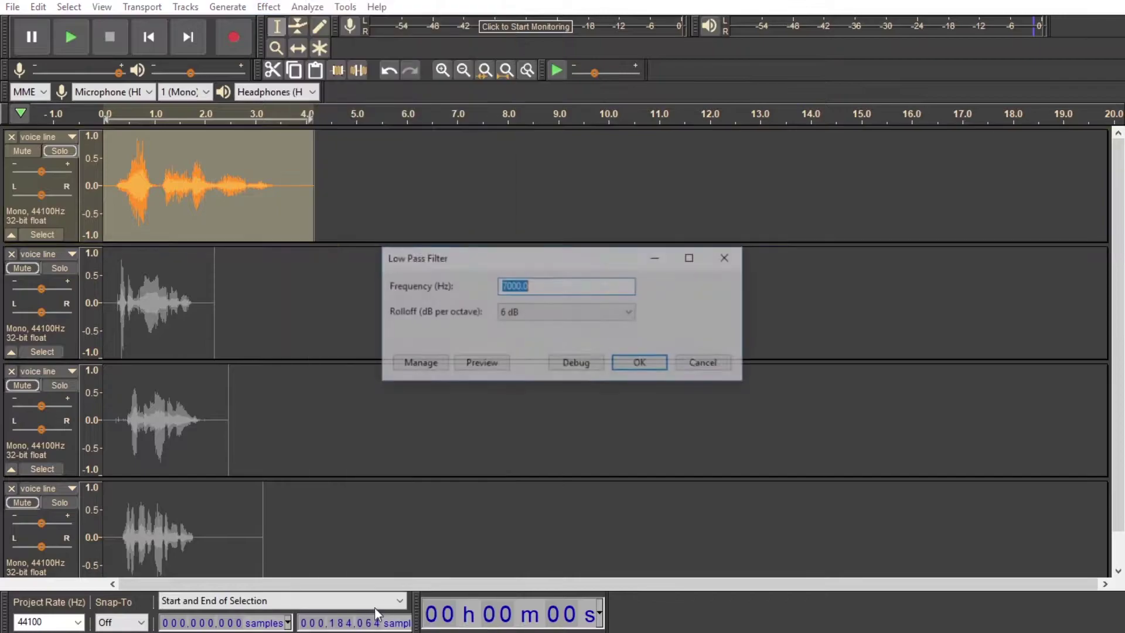
pyautogui.click(548, 291)
pyautogui.moveTo(548, 291); pyautogui.dragTo(486, 287)
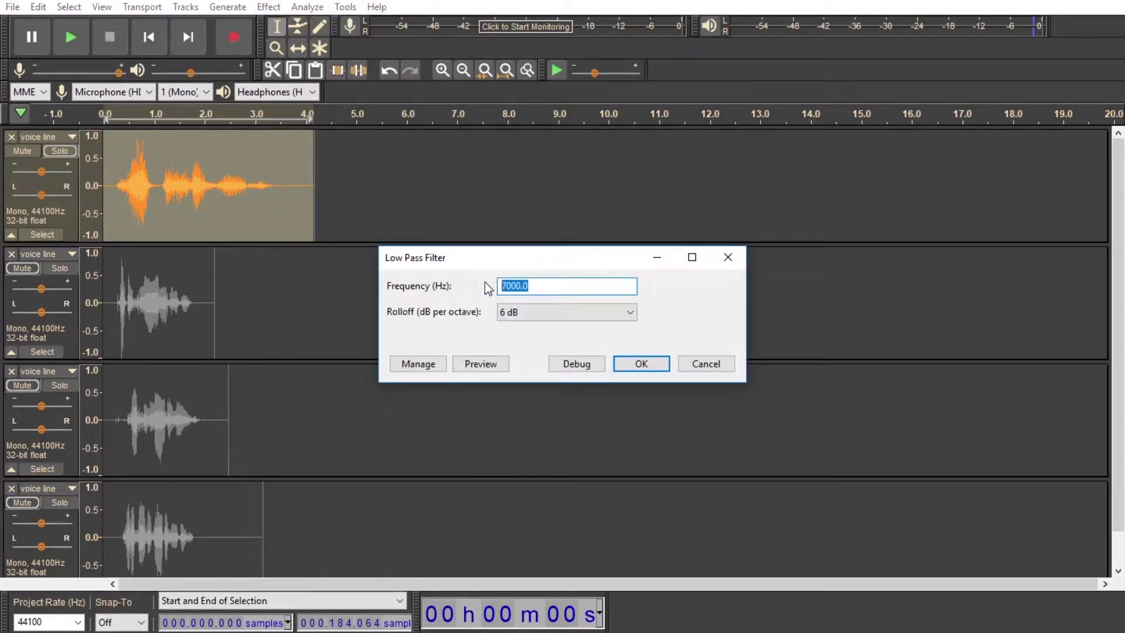
pyautogui.write('10')
pyautogui.click(643, 363)
pyautogui.press('space')
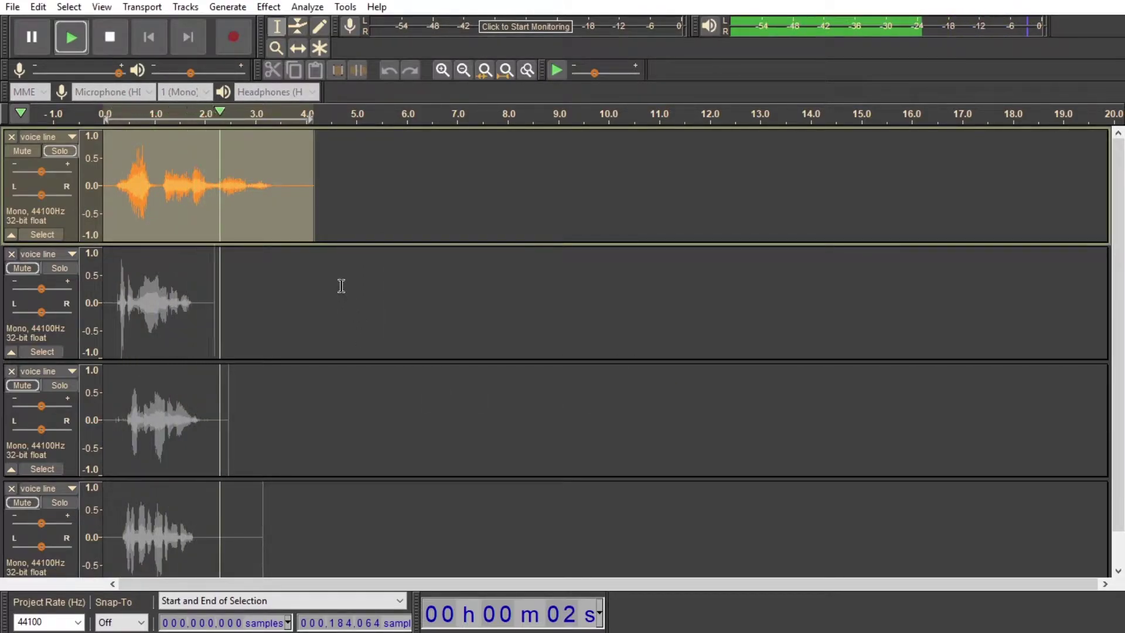
pyautogui.press('space')
# Step: Normalize the filtered first voice line
pyautogui.click(268, 6)
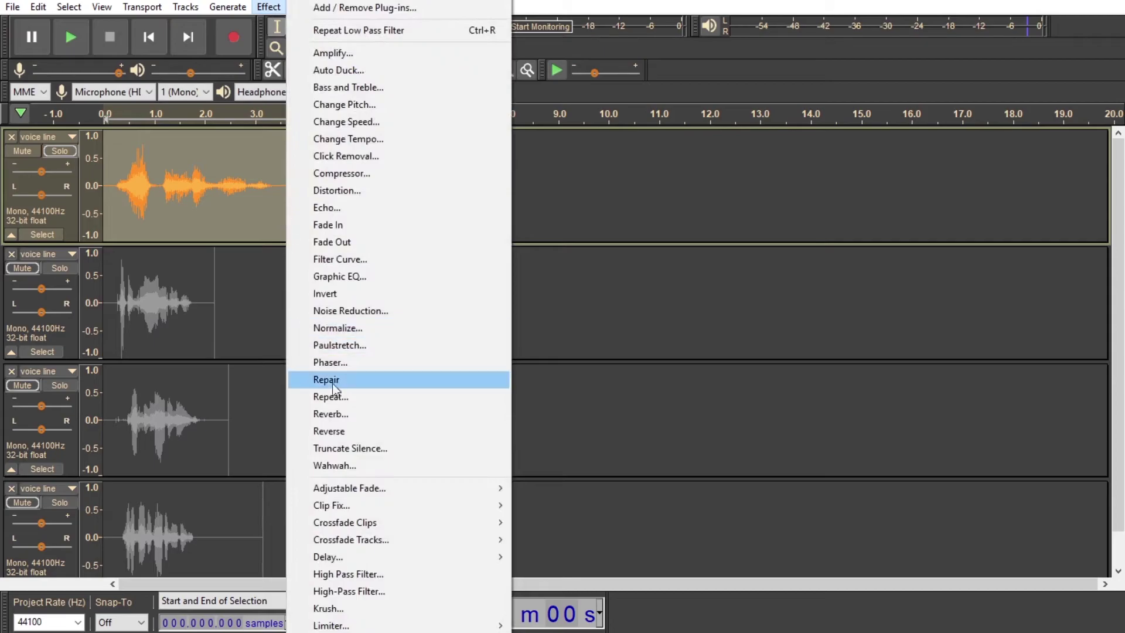
pyautogui.click(354, 326)
pyautogui.click(593, 363)
pyautogui.click(268, 6)
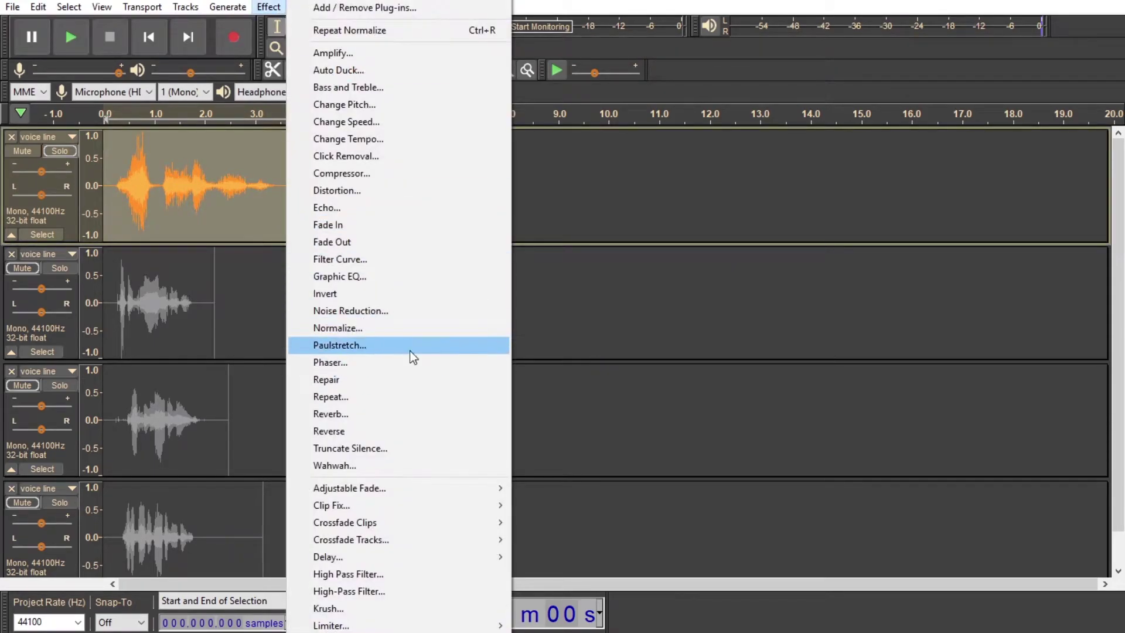
# Step: Slow the first voice line to half speed with Change Speed and listen to it
pyautogui.click(372, 121)
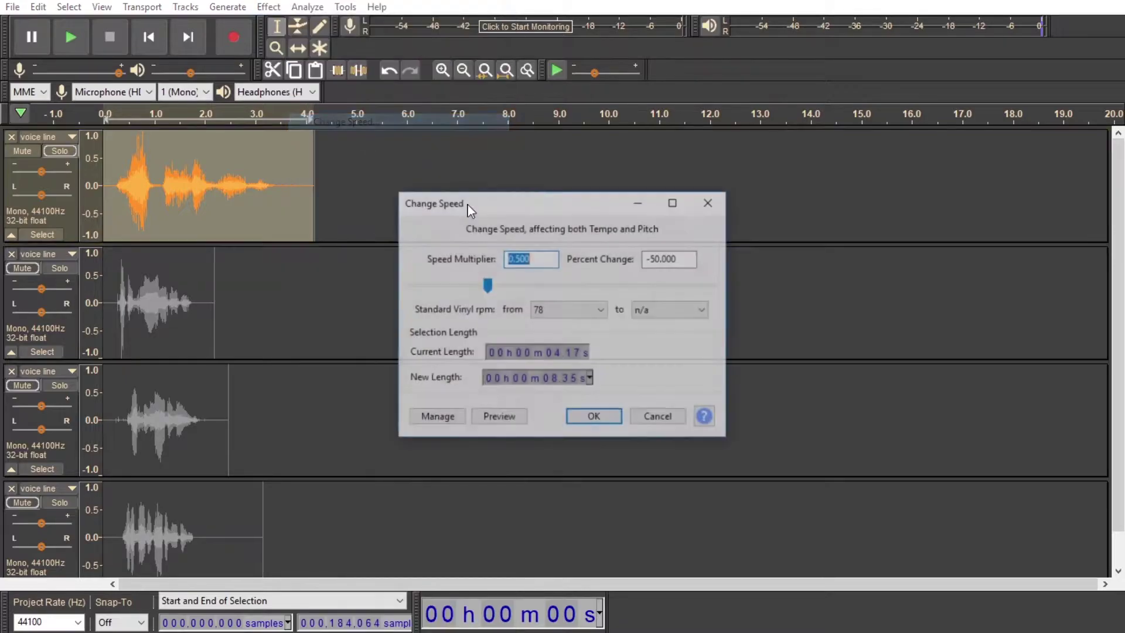
pyautogui.click(584, 415)
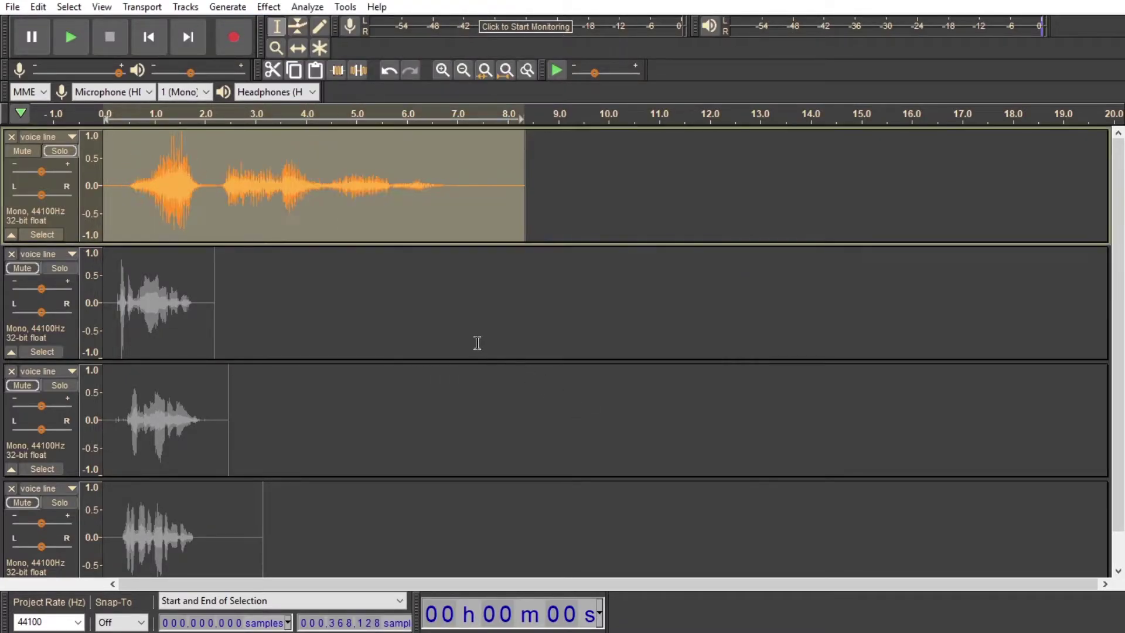
pyautogui.press('space')
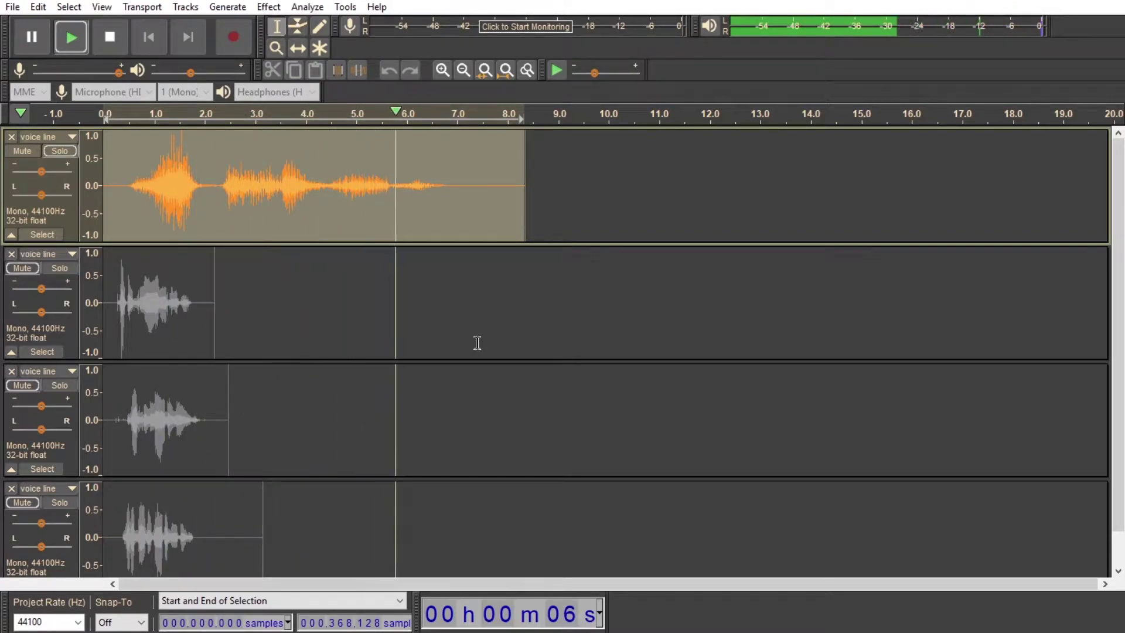
pyautogui.press('space')
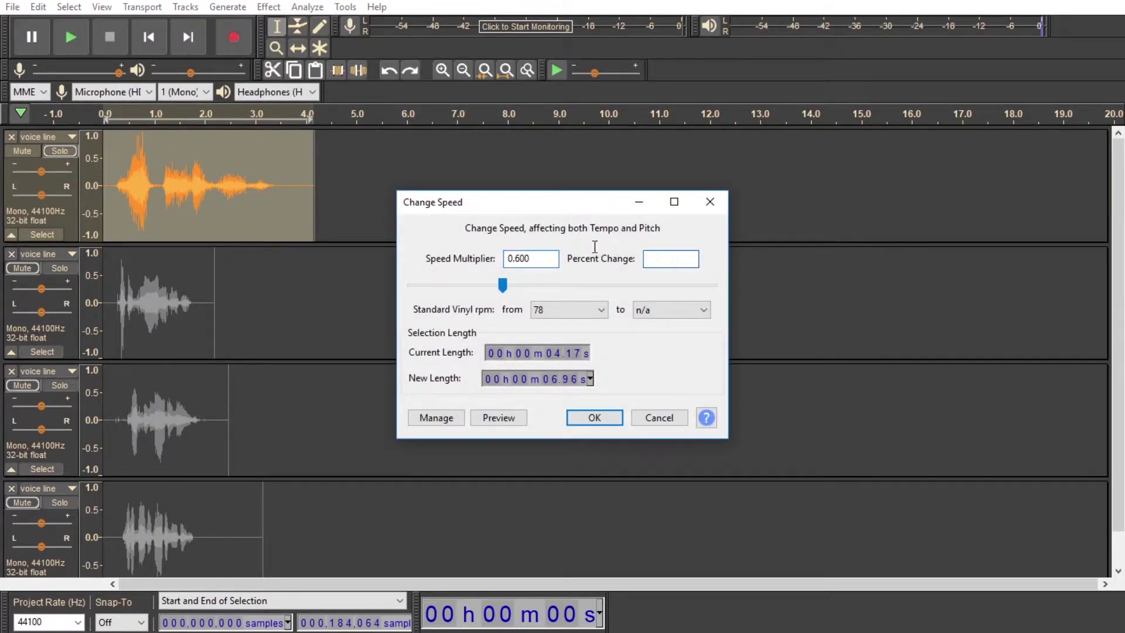
# Step: Reapply Change Speed with a -33 percent change and play the result
pyautogui.press('Tab')
pyautogui.write('-33')
pyautogui.press('Return')
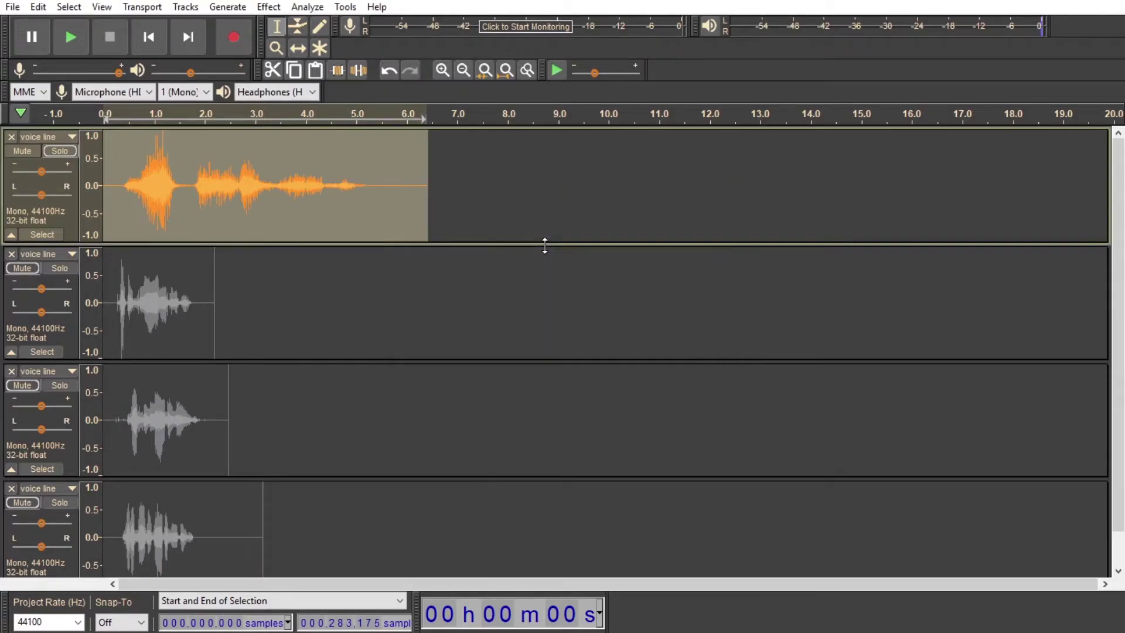
pyautogui.press('space')
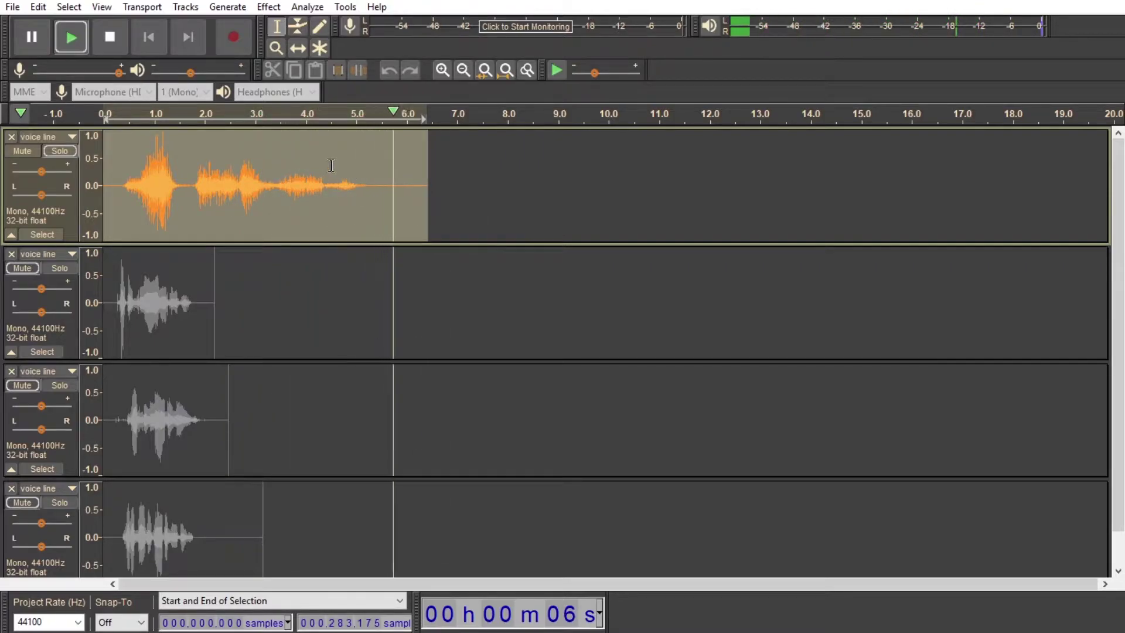
pyautogui.click(268, 7)
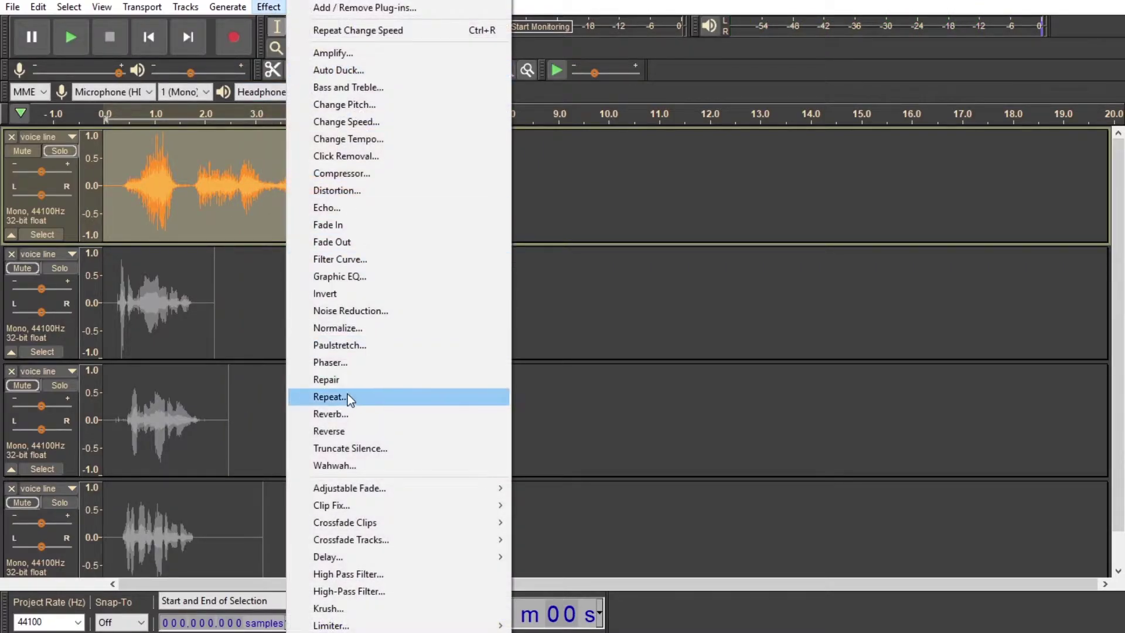
# Step: Reverse the first voice line and fill from the clip end to 20 seconds with silence
pyautogui.click(347, 430)
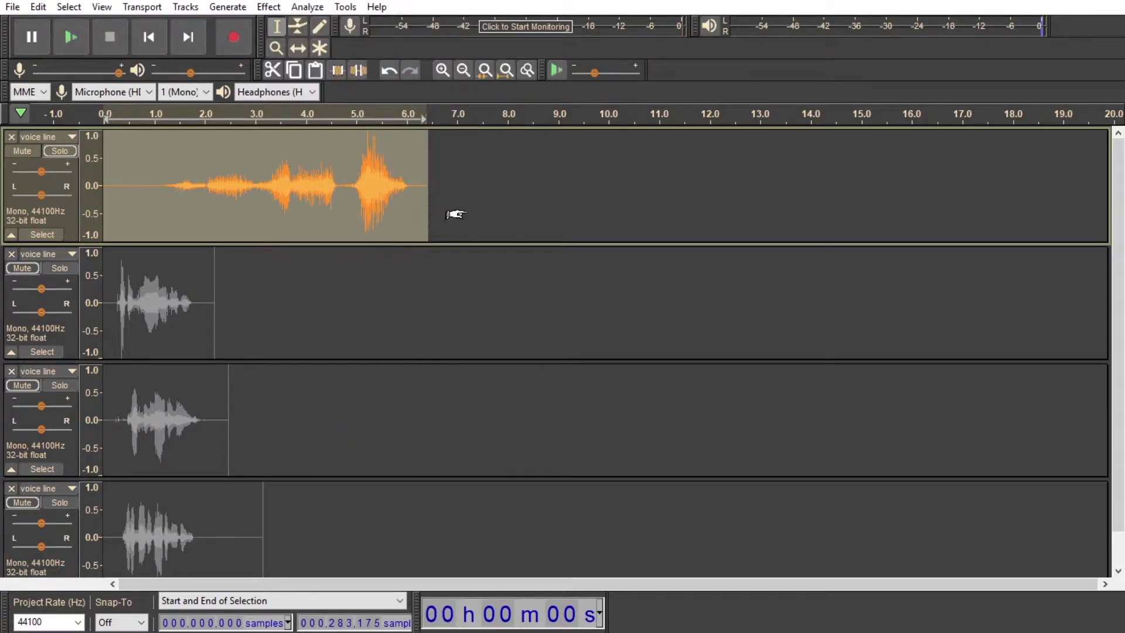
pyautogui.hotkey('ctrl', '3')
pyautogui.click(391, 184)
pyautogui.moveTo(264, 174); pyautogui.dragTo(607, 241)
pyautogui.click(228, 7)
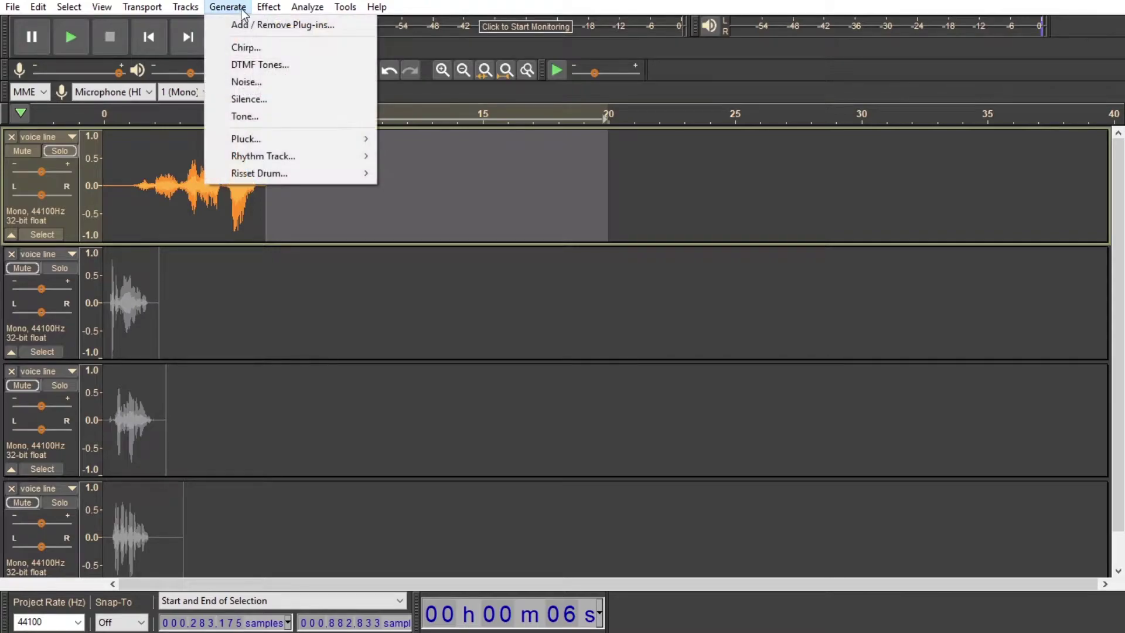
pyautogui.click(262, 99)
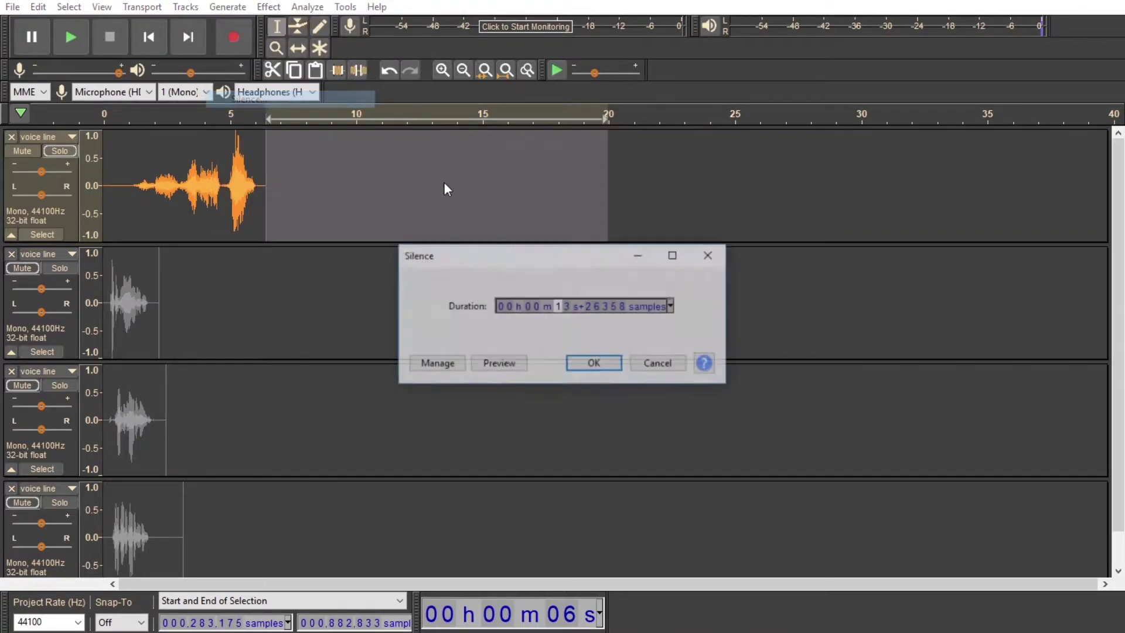
pyautogui.click(591, 362)
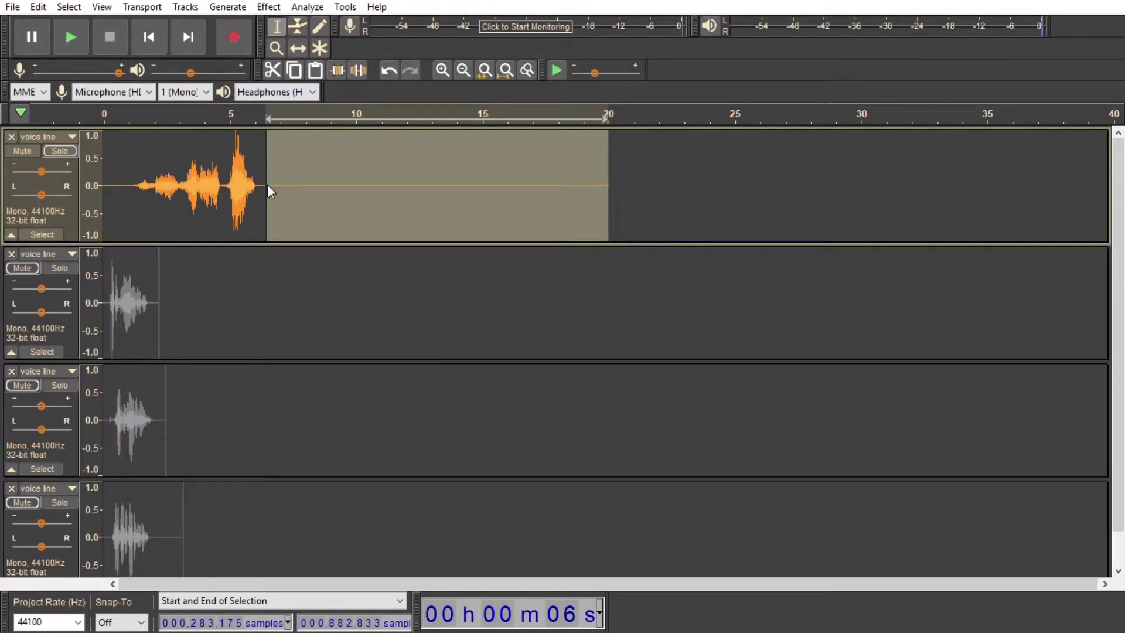
# Step: Start a Reverb on the padded clip with reverberance 40 and room size 30
pyautogui.doubleClick(232, 172)
pyautogui.click(270, 9)
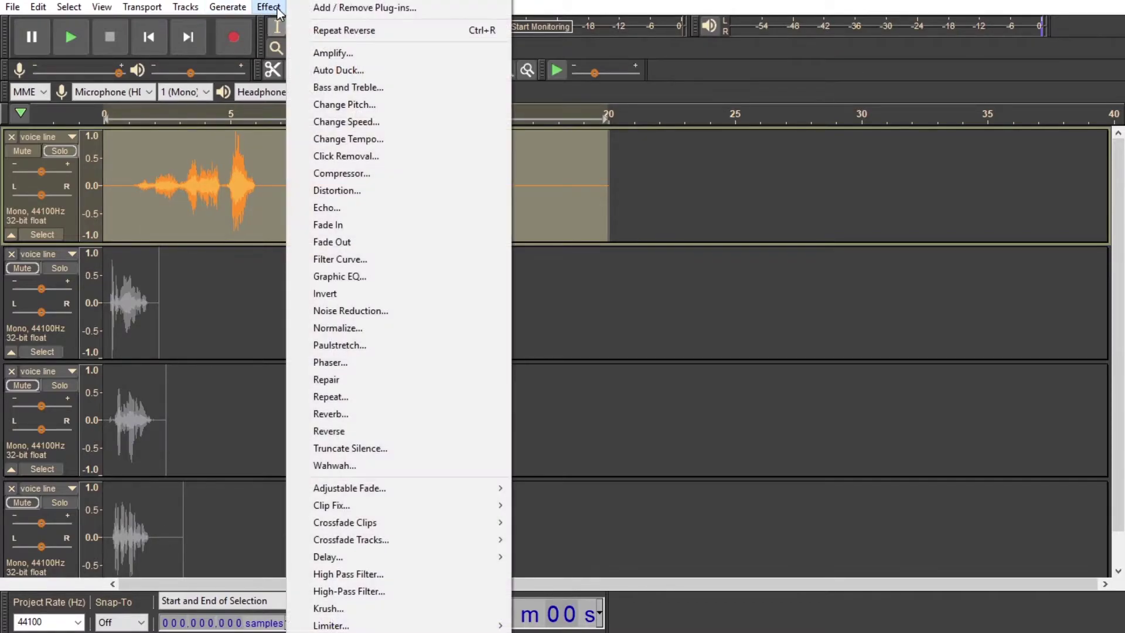
pyautogui.click(331, 413)
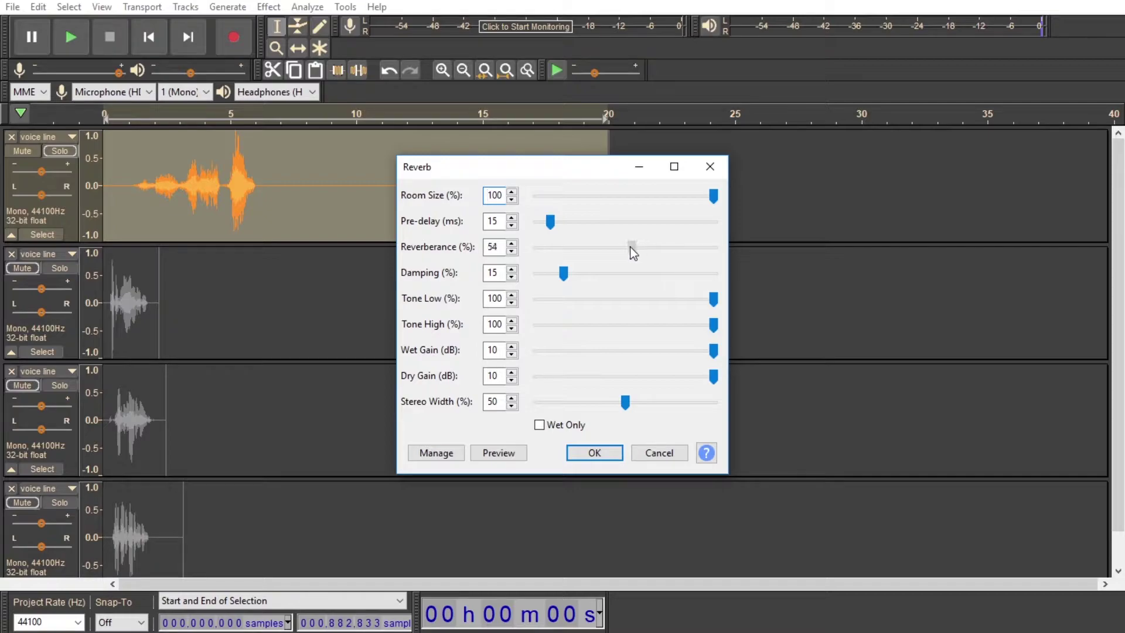
pyautogui.moveTo(630, 247); pyautogui.dragTo(625, 247)
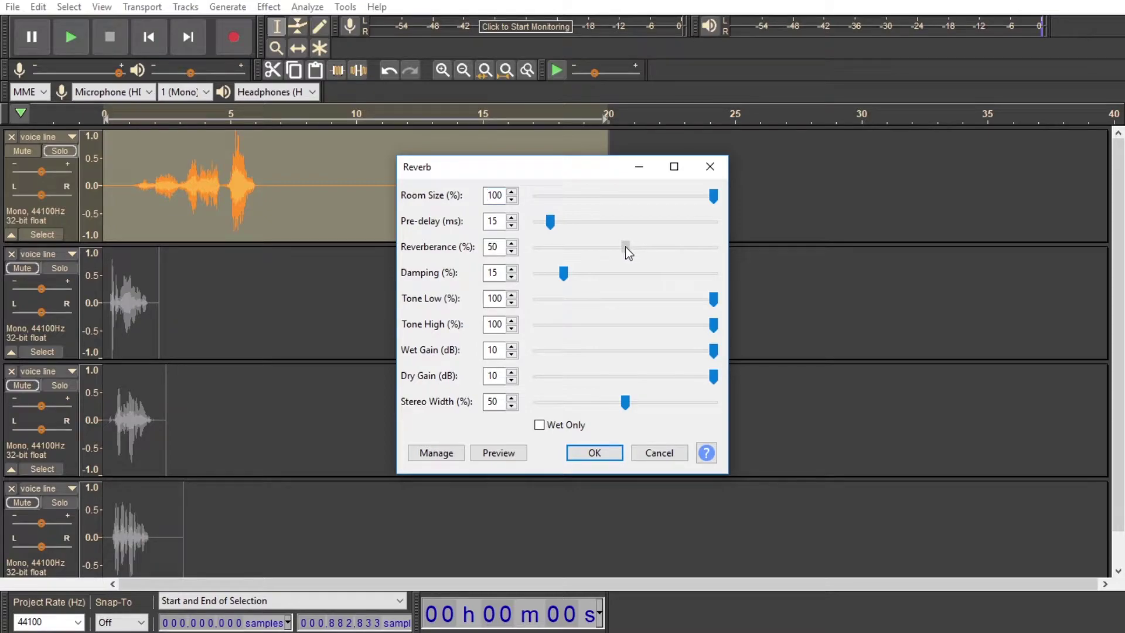
pyautogui.click(557, 251)
pyautogui.moveTo(589, 246); pyautogui.dragTo(607, 260)
pyautogui.click(552, 196)
pyautogui.click(551, 195)
# Step: Set the reverb's wet gain to 0 and dry gain to 5, and apply it
pyautogui.click(557, 350)
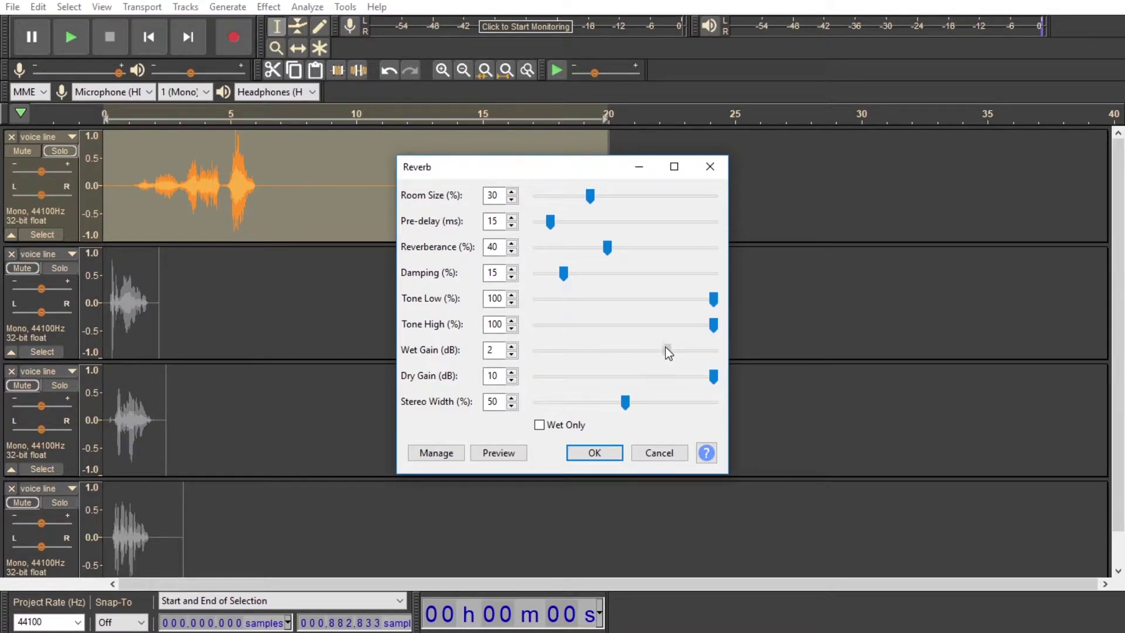
pyautogui.moveTo(658, 349); pyautogui.dragTo(649, 354)
pyautogui.click(650, 376)
pyautogui.click(650, 376)
pyautogui.moveTo(670, 376); pyautogui.dragTo(689, 375)
pyautogui.click(588, 458)
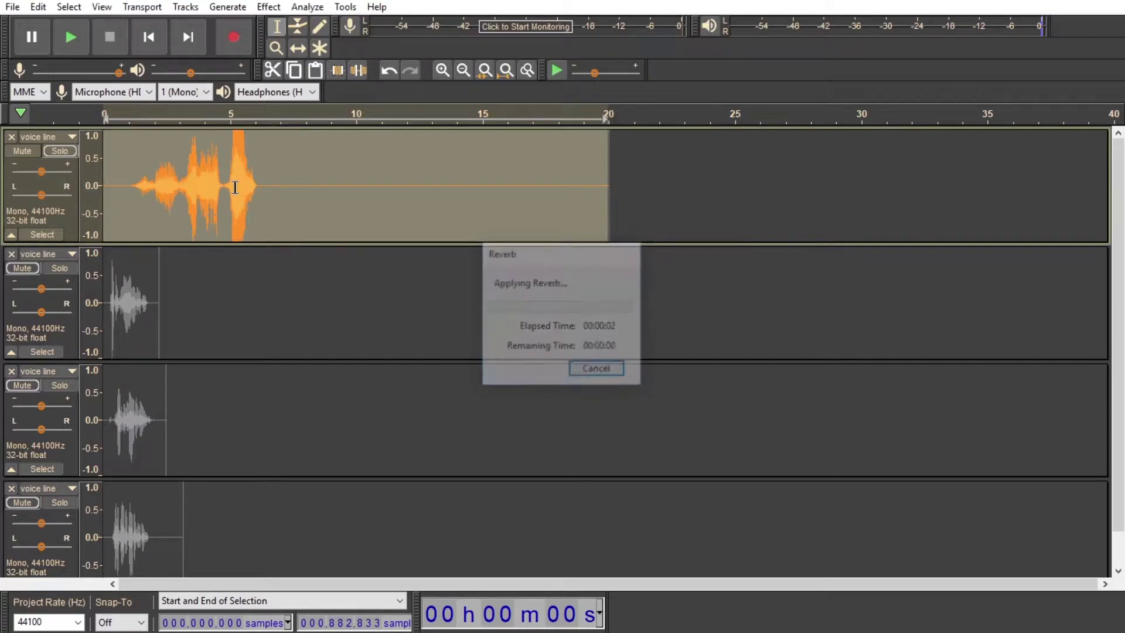
# Step: Normalize the reverberated clip and delete the silent tail after about 6.1 s
pyautogui.click(274, 5)
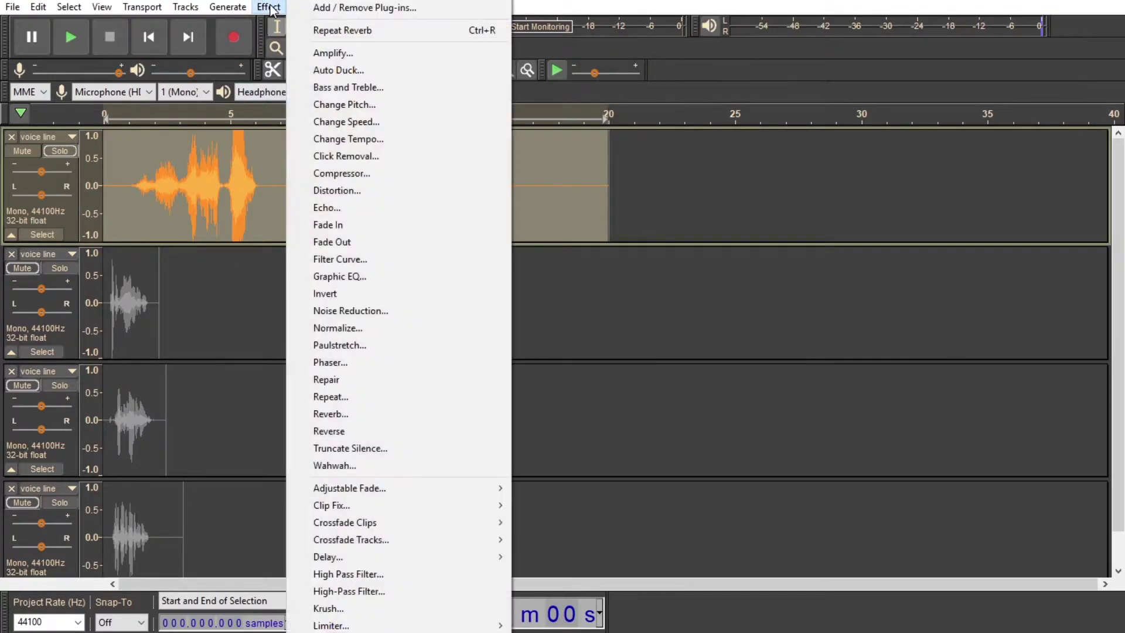
pyautogui.click(335, 324)
pyautogui.click(571, 363)
pyautogui.moveTo(256, 184); pyautogui.dragTo(602, 202)
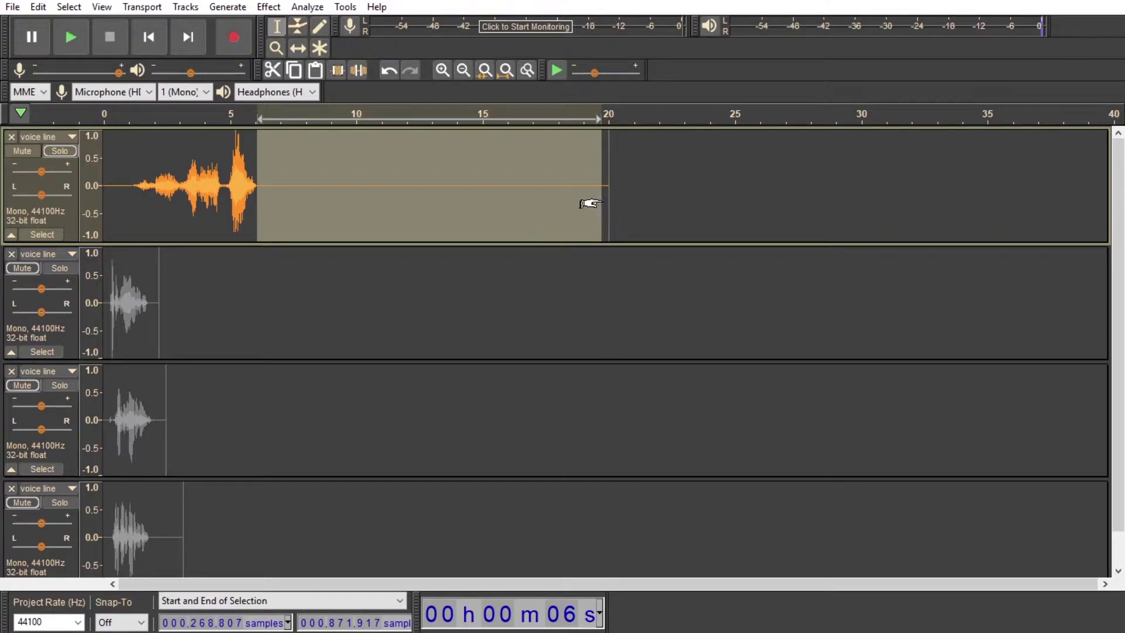
pyautogui.moveTo(585, 201); pyautogui.dragTo(597, 200)
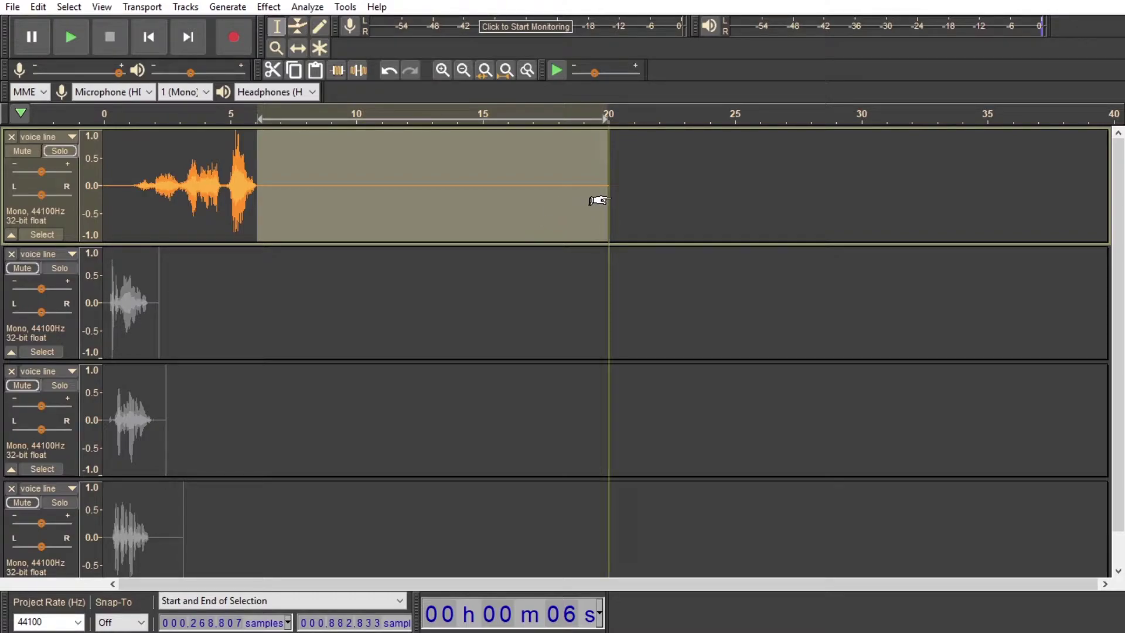
pyautogui.press('Delete')
# Step: Reverse the whole first voice clip back to forward order and play it
pyautogui.doubleClick(200, 184)
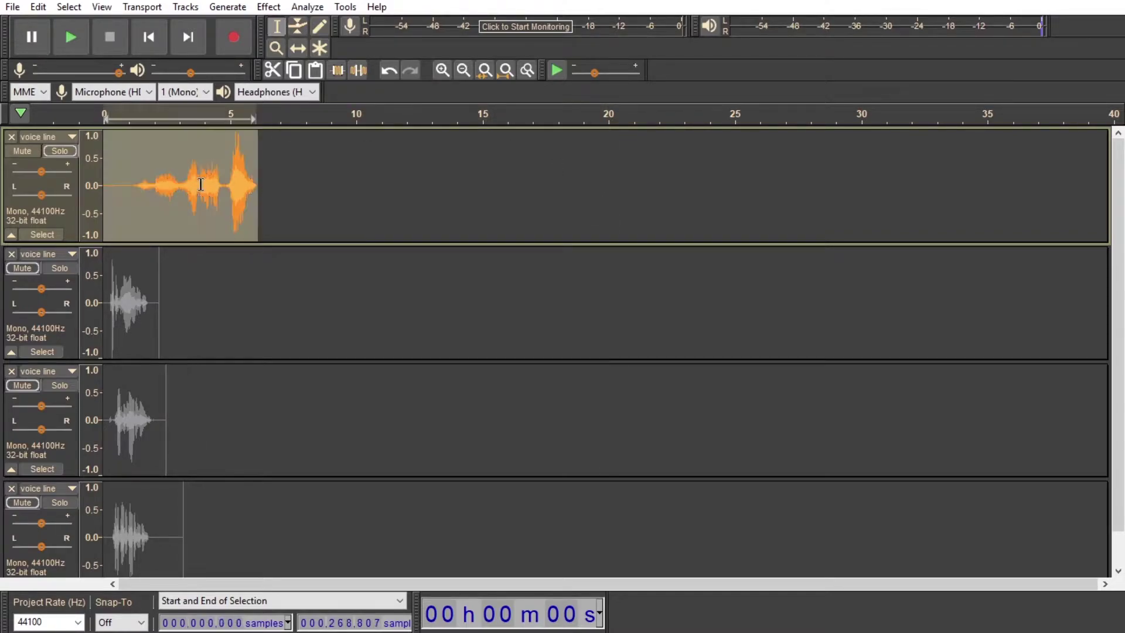
pyautogui.click(273, 12)
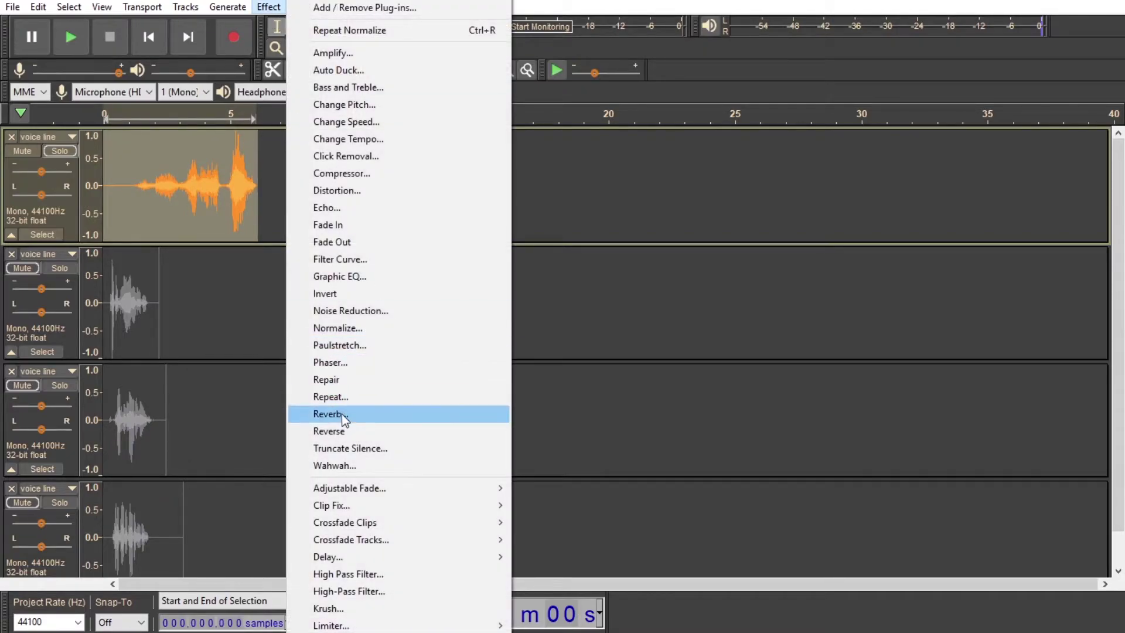
pyautogui.click(332, 430)
pyautogui.press('space')
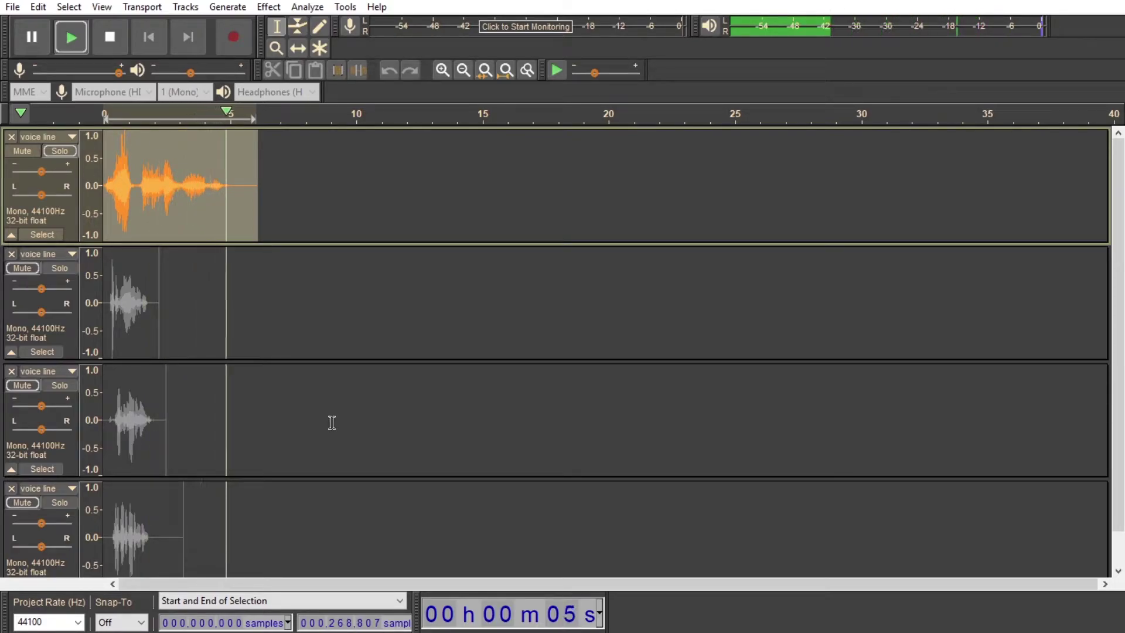
# Step: Apply Reverb to the first clip with reverberance lowered from 40 to 30
pyautogui.click(267, 7)
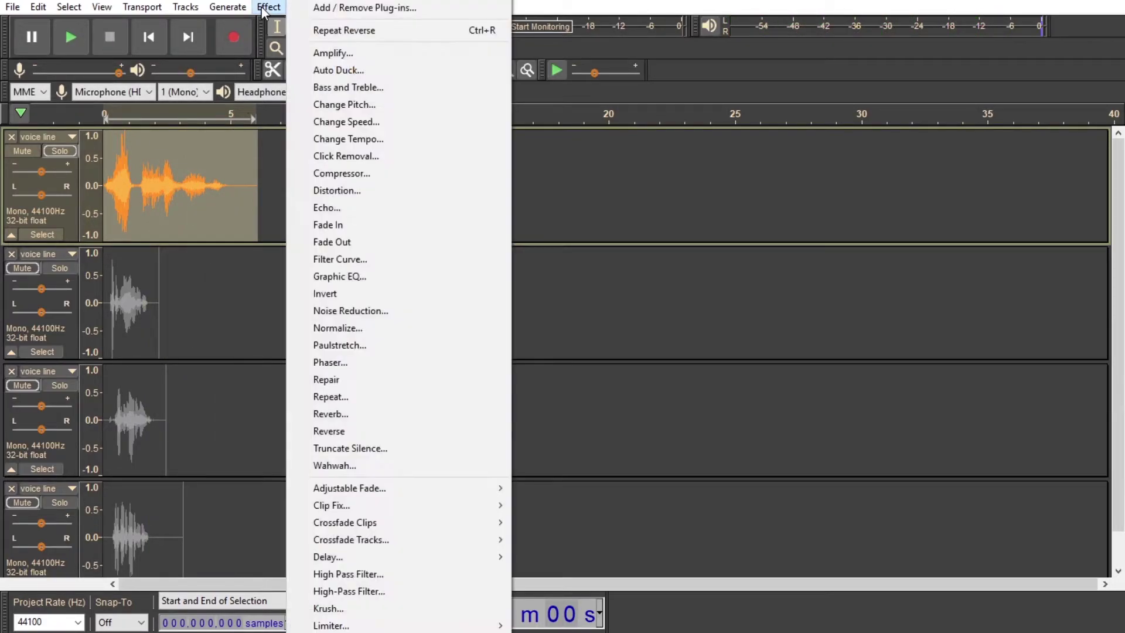
pyautogui.click(340, 415)
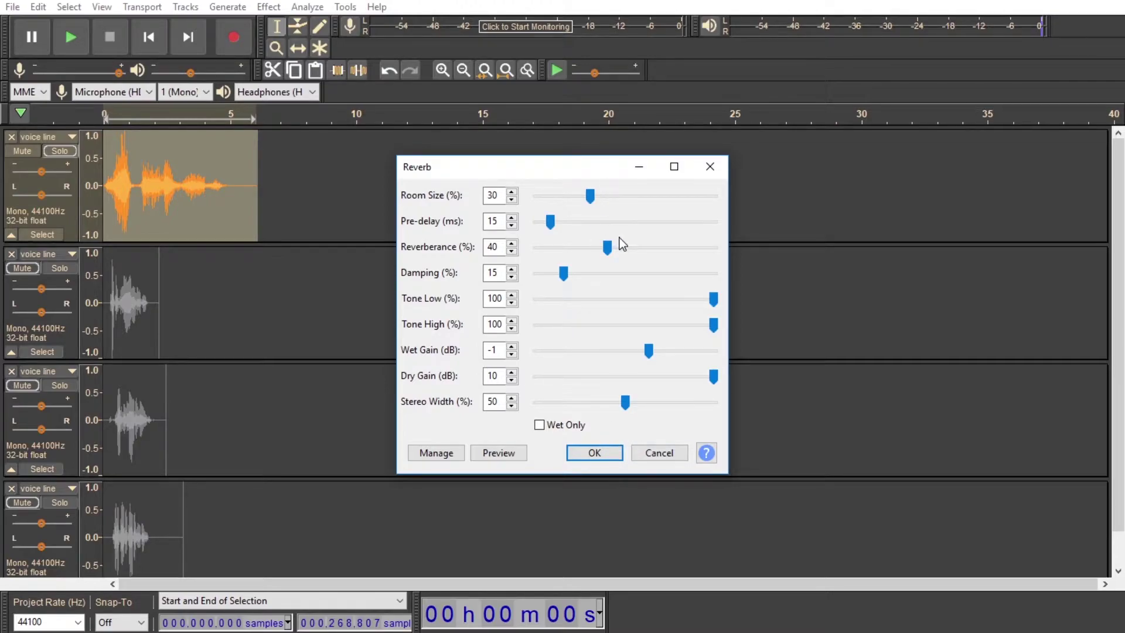
pyautogui.click(595, 248)
pyautogui.click(586, 454)
# Step: Normalize the first clip, play it back, and select the tail from 5.0 to 6.1 s
pyautogui.click(269, 7)
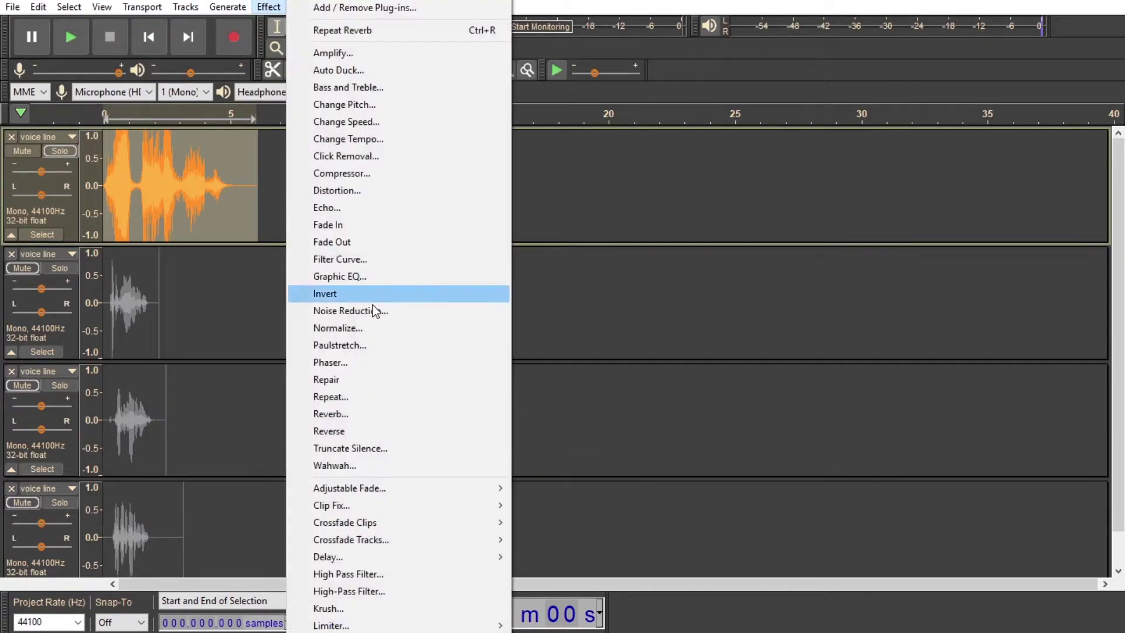
pyautogui.click(375, 323)
pyautogui.click(592, 363)
pyautogui.press('space')
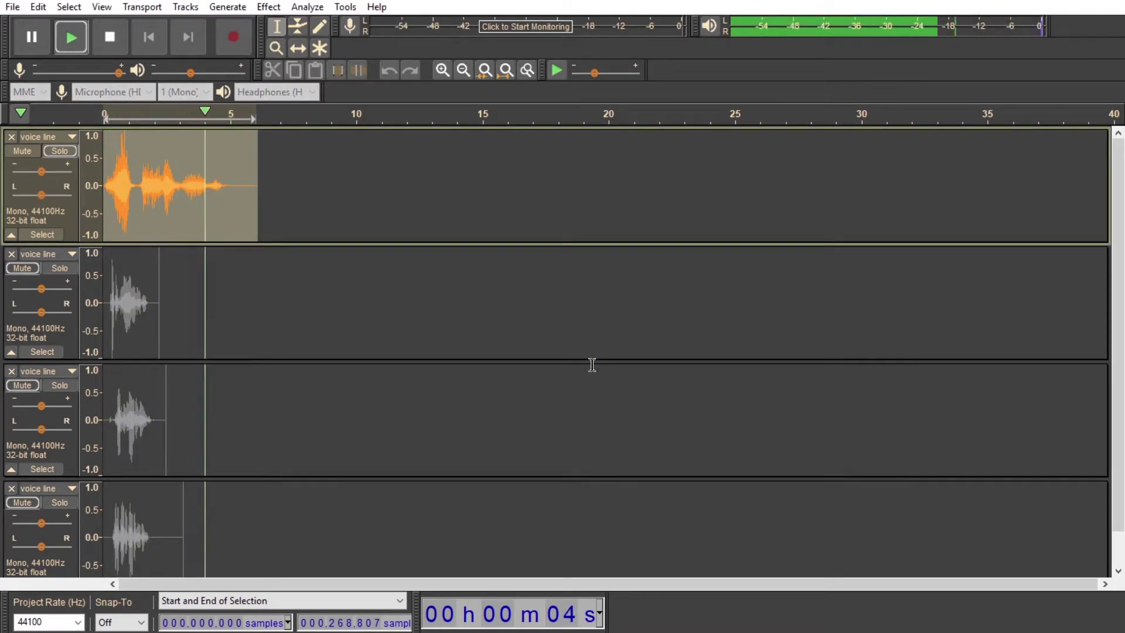
pyautogui.press('space')
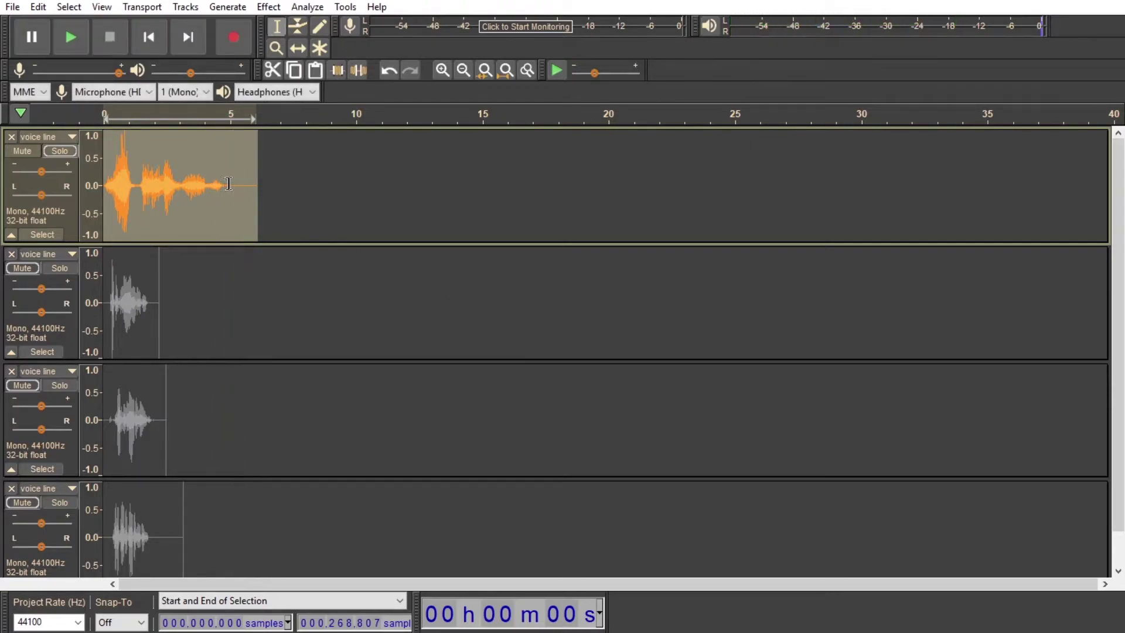
pyautogui.moveTo(231, 184); pyautogui.dragTo(259, 184)
# Step: Delete the selected tail, solo the second voice line, and Paulstretch its clip
pyautogui.press('Delete')
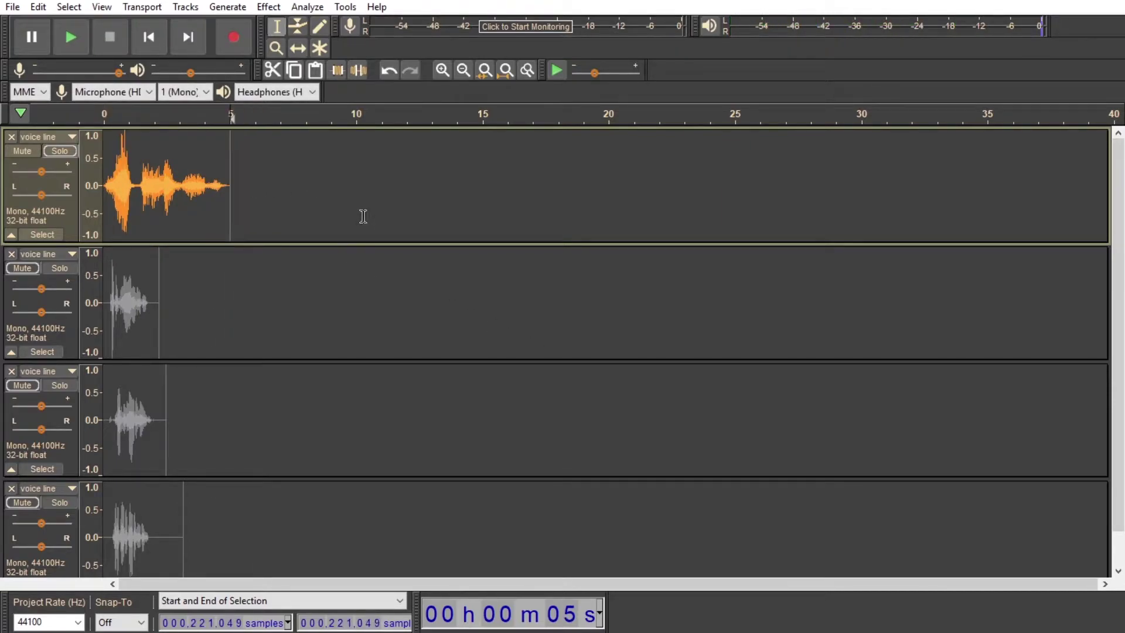
pyautogui.click(64, 266)
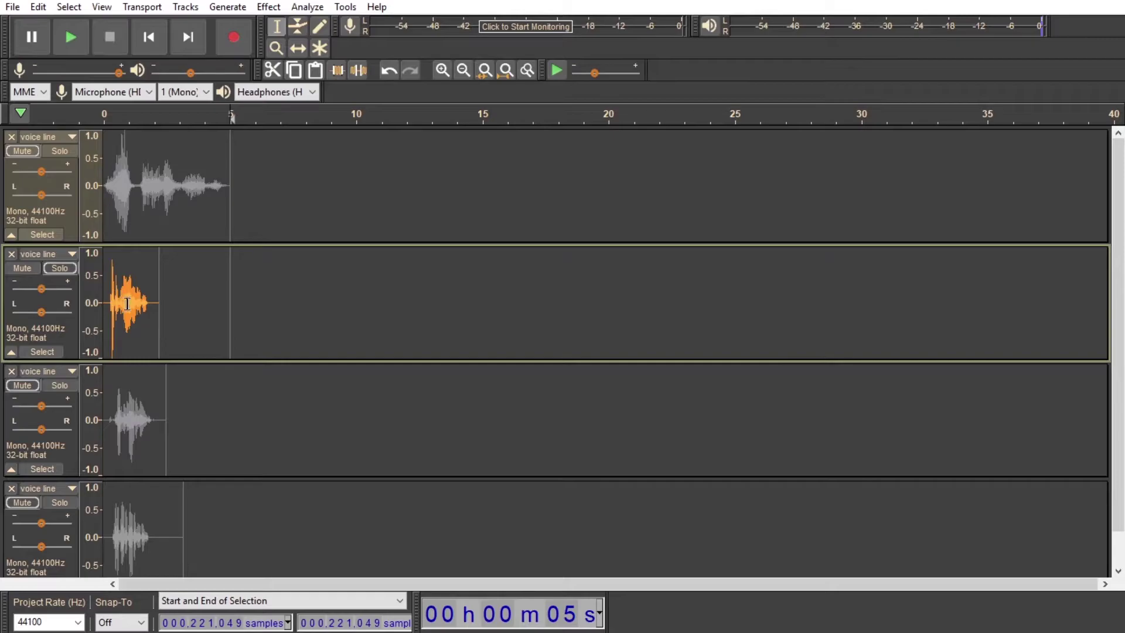
pyautogui.doubleClick(130, 304)
pyautogui.click(270, 7)
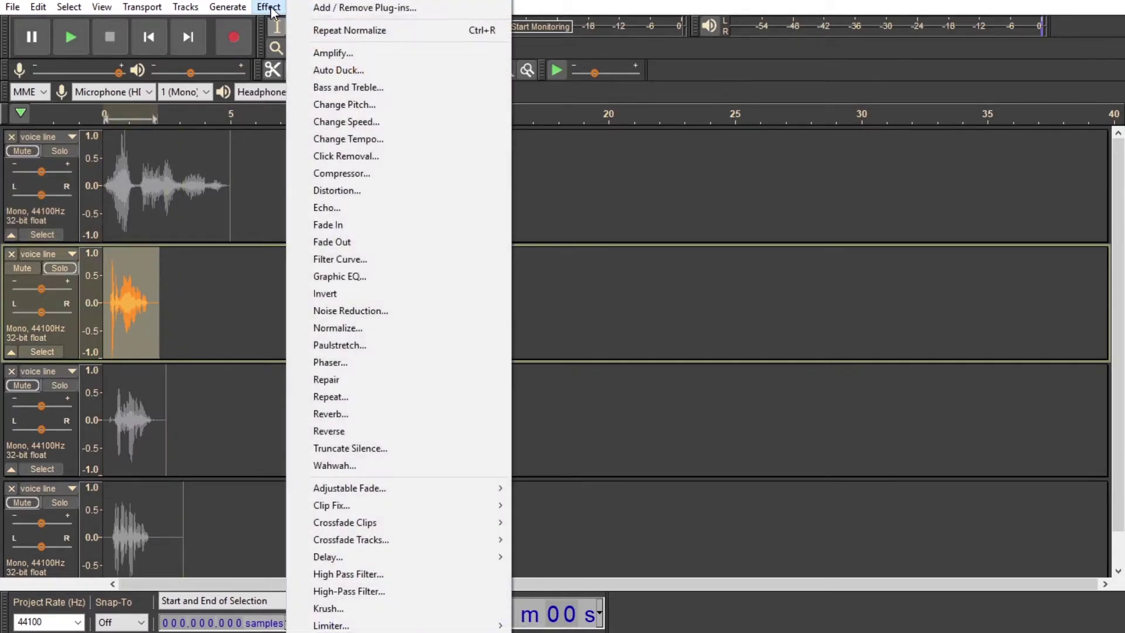
pyautogui.click(378, 346)
pyautogui.click(592, 364)
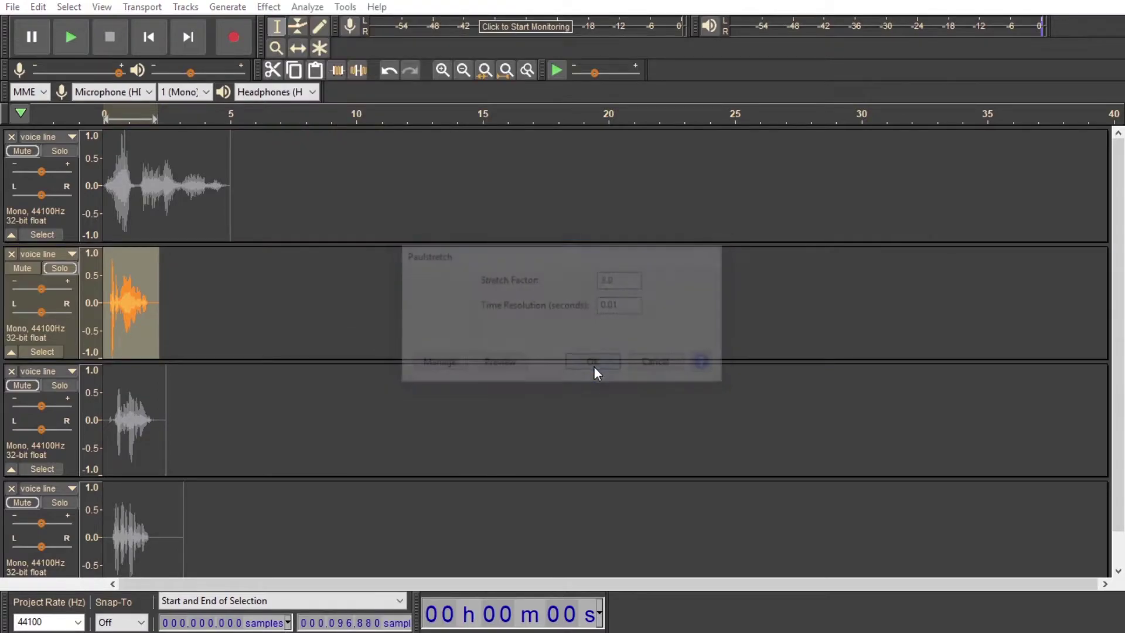
# Step: Preview the stretched clip and trim the short lead-in from its start
pyautogui.press('space')
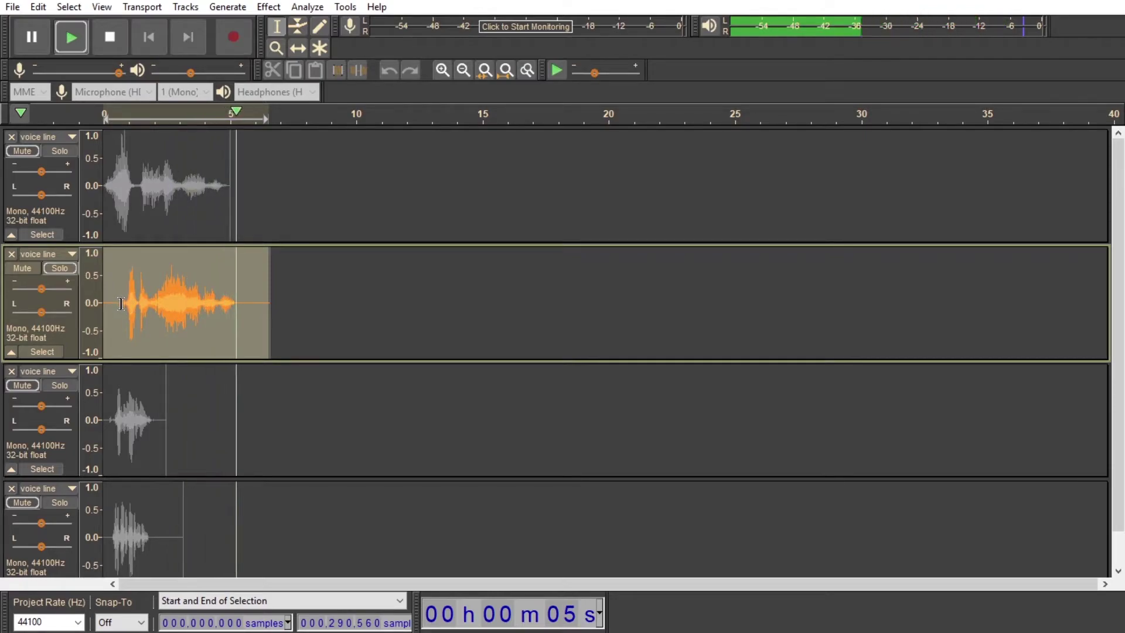
pyautogui.press('space')
pyautogui.moveTo(120, 303); pyautogui.dragTo(114, 305)
pyautogui.press('Delete')
# Step: Apply a 1000 Hz low-pass filter to the whole second voice clip
pyautogui.doubleClick(173, 270)
pyautogui.click(280, 8)
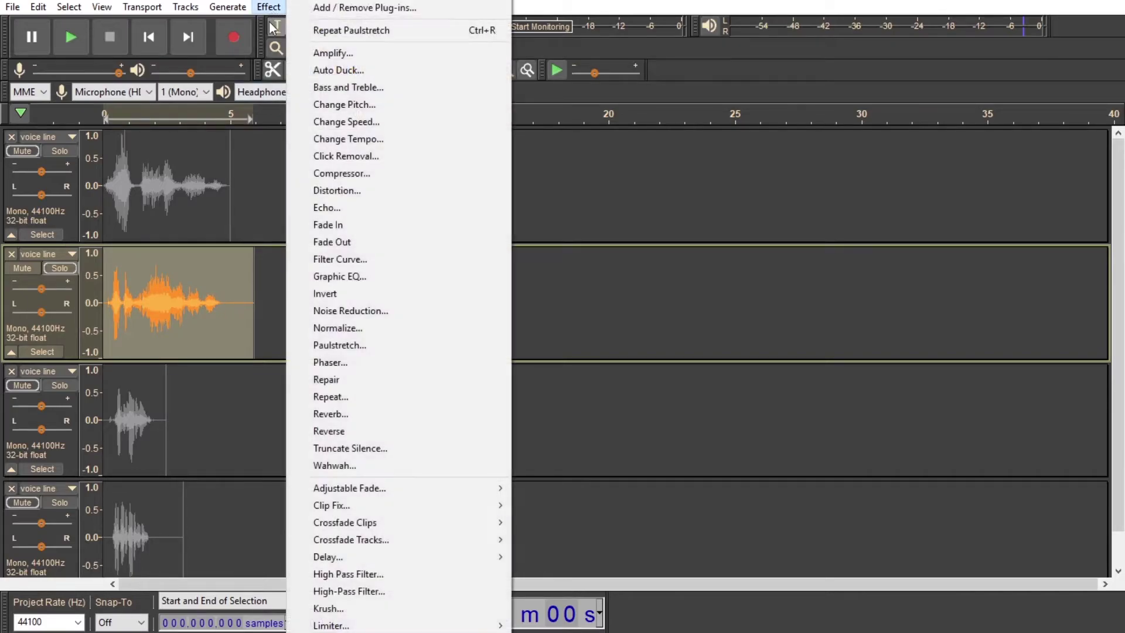
pyautogui.click(345, 625)
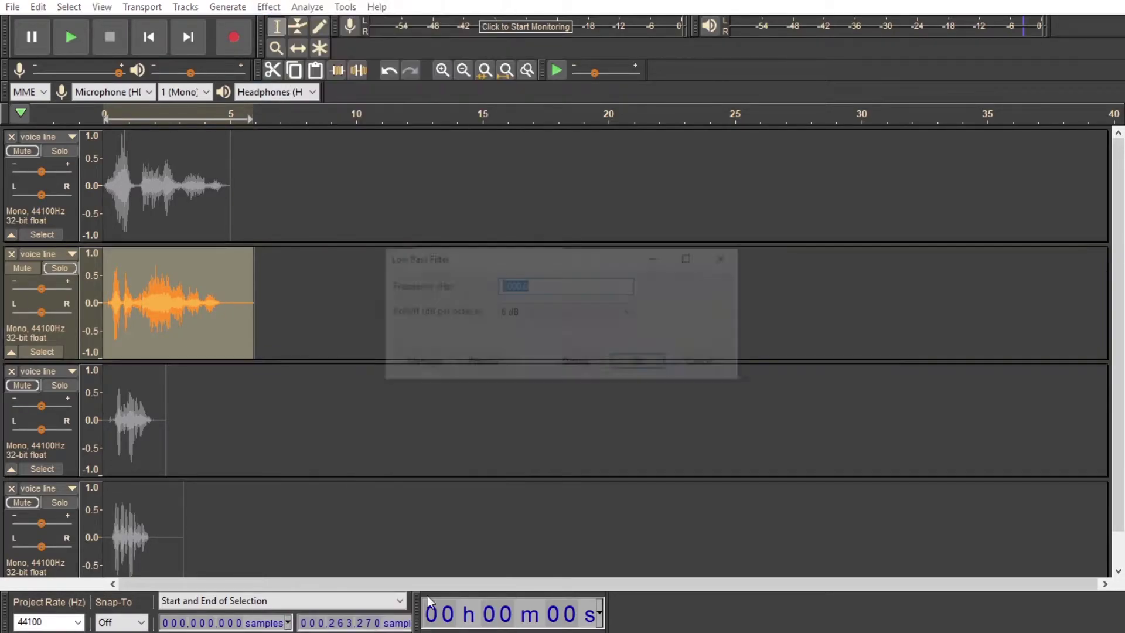
pyautogui.click(639, 364)
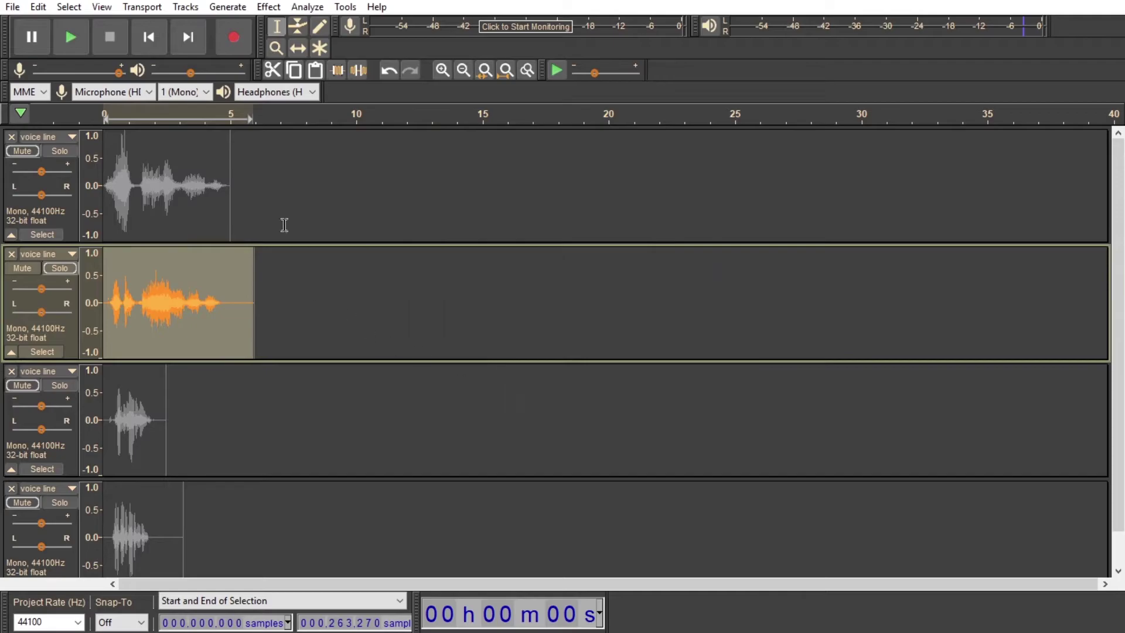
# Step: Normalize the filtered second clip and stop playback
pyautogui.click(266, 7)
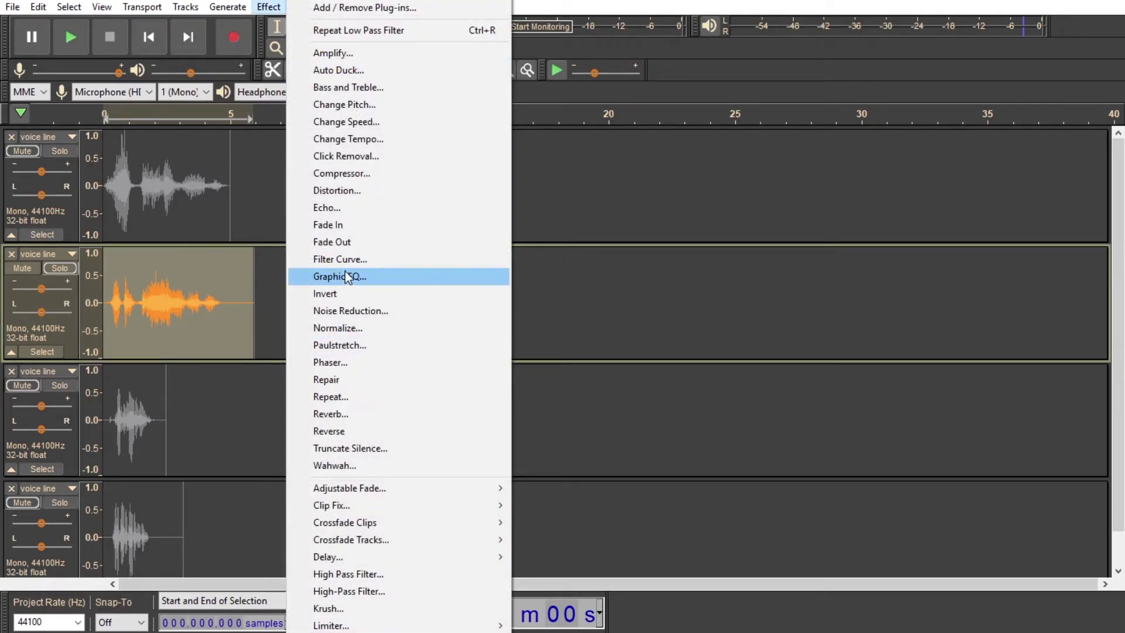
pyautogui.click(346, 327)
pyautogui.click(599, 364)
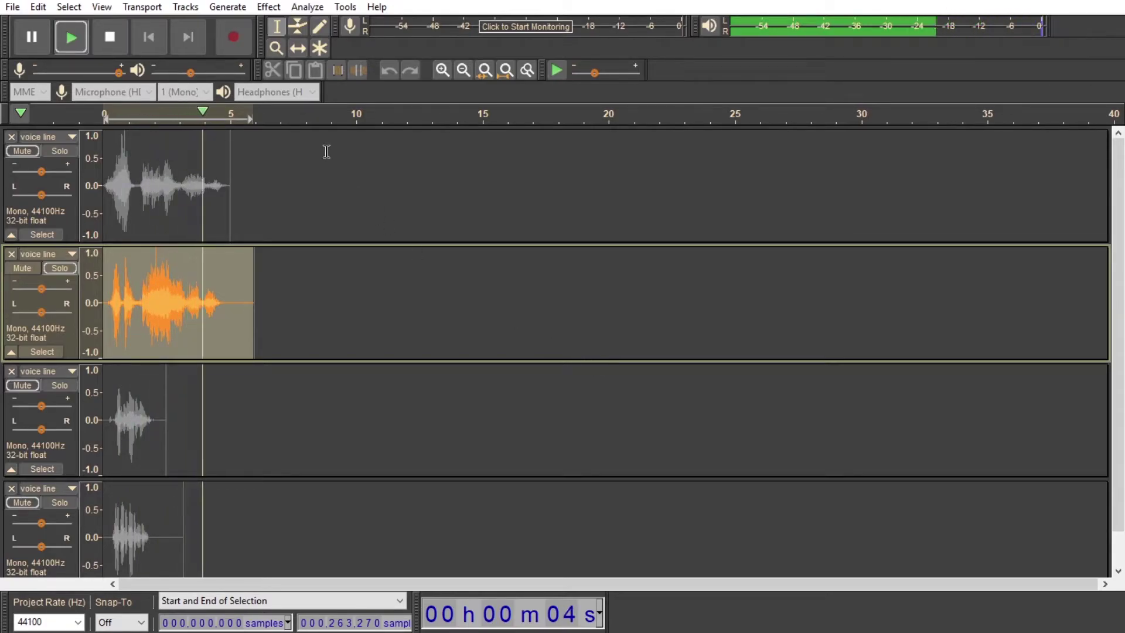
pyautogui.press('space')
# Step: Try Change Speed at 0.650 on the second clip, preview it, then undo
pyautogui.click(267, 7)
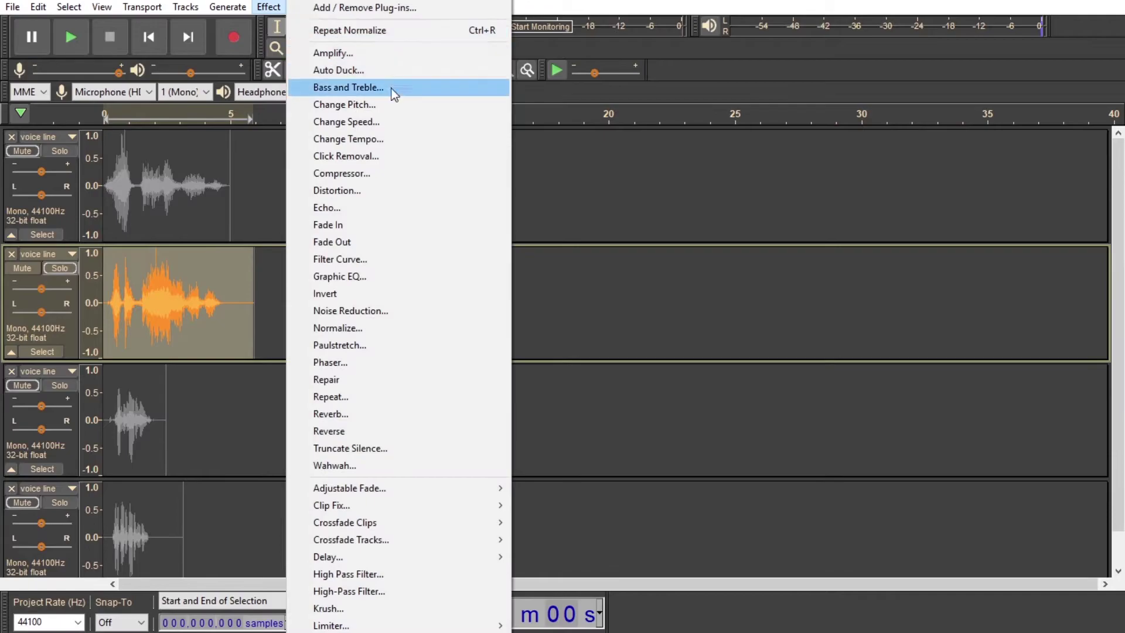
pyautogui.click(387, 123)
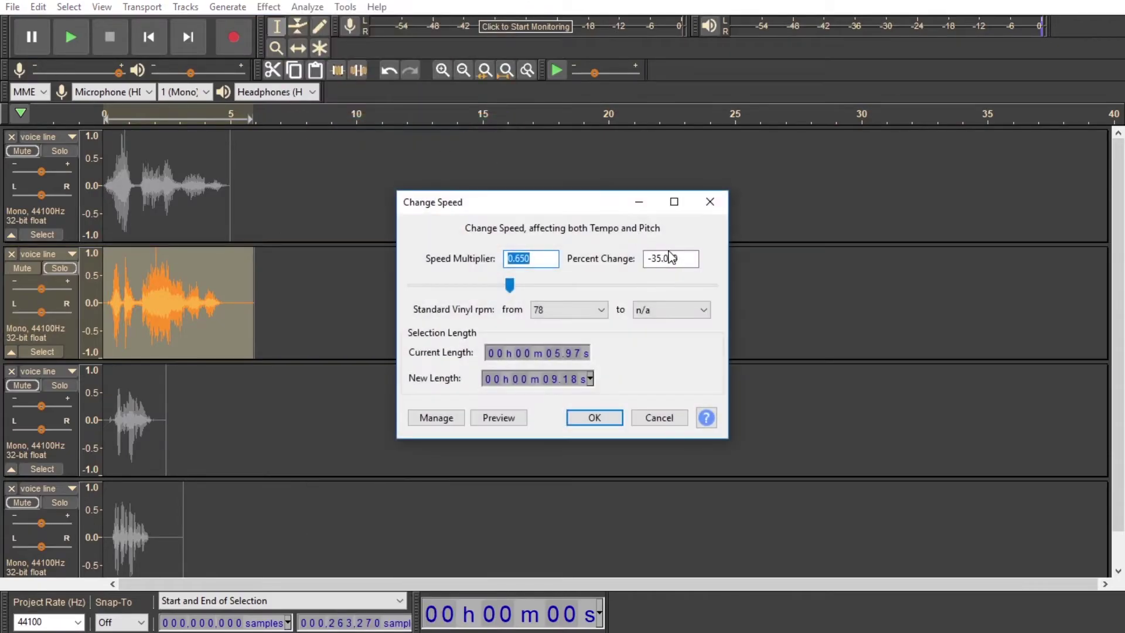
pyautogui.click(596, 417)
pyautogui.press('space')
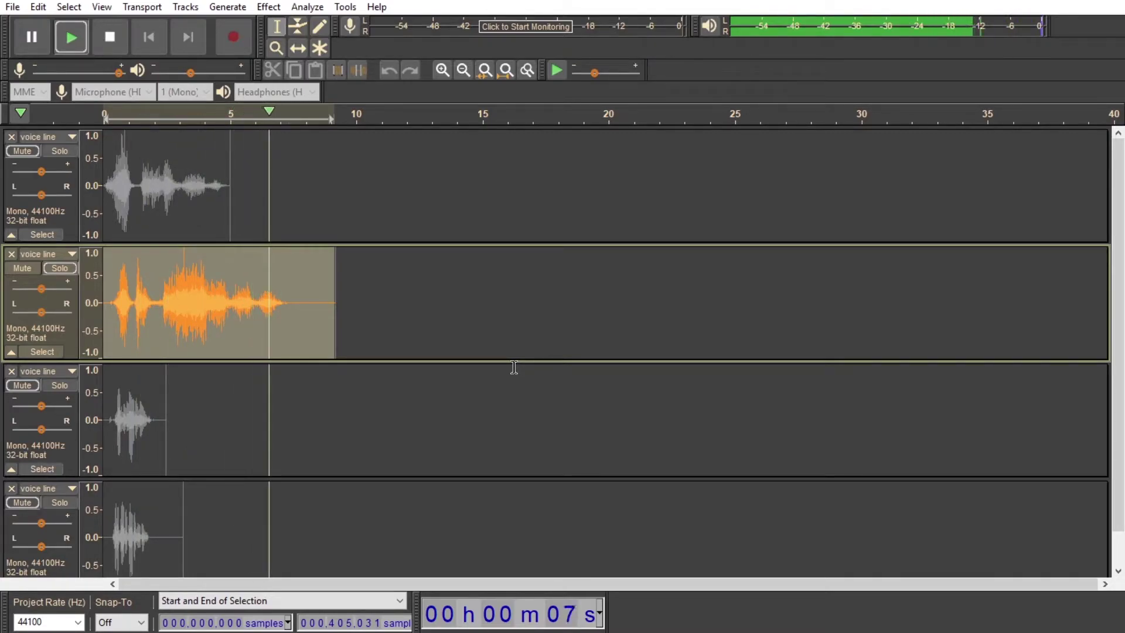
pyautogui.press('space')
pyautogui.hotkey('ctrl', 'r')
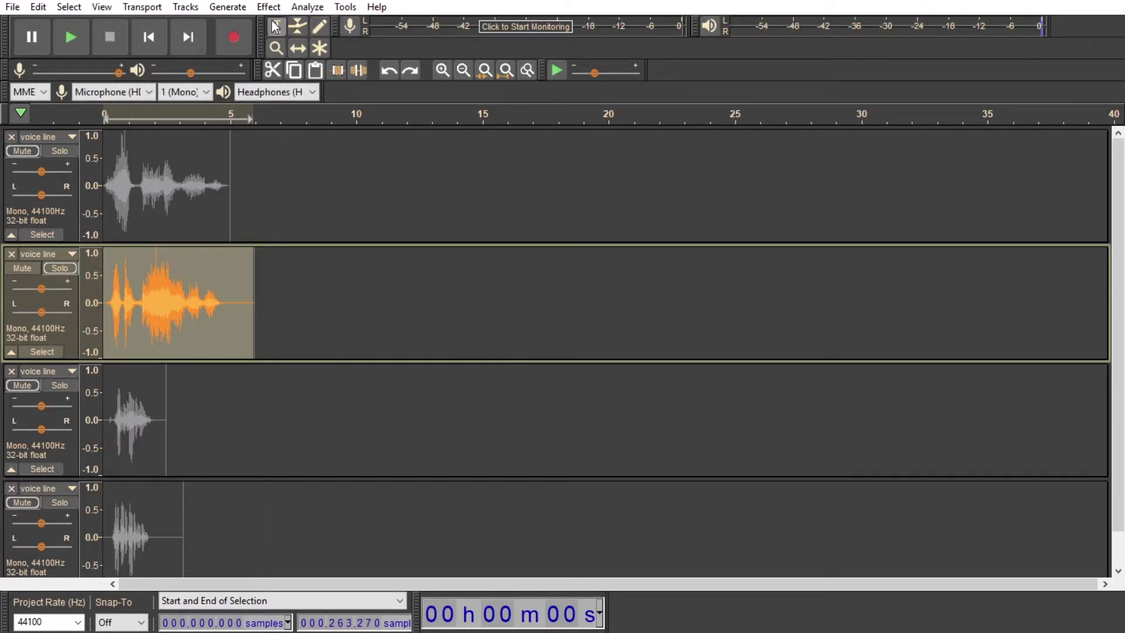
# Step: Reapply Change Speed at half speed, stretching the clip to about 11.9 seconds, and preview
pyautogui.click(269, 7)
pyautogui.click(390, 120)
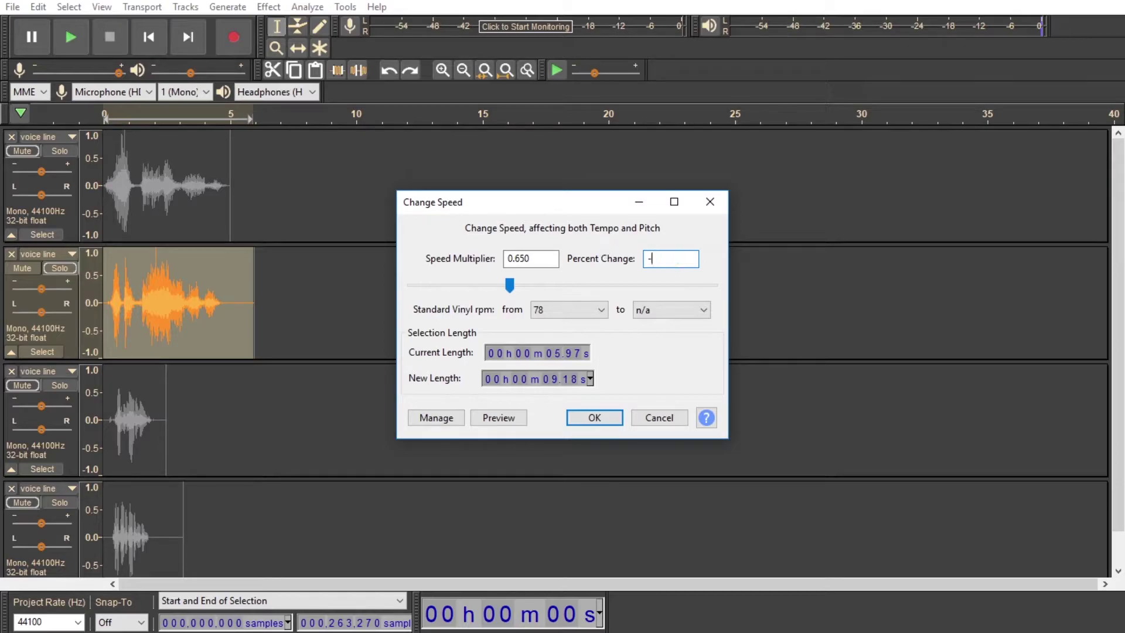
pyautogui.click(595, 419)
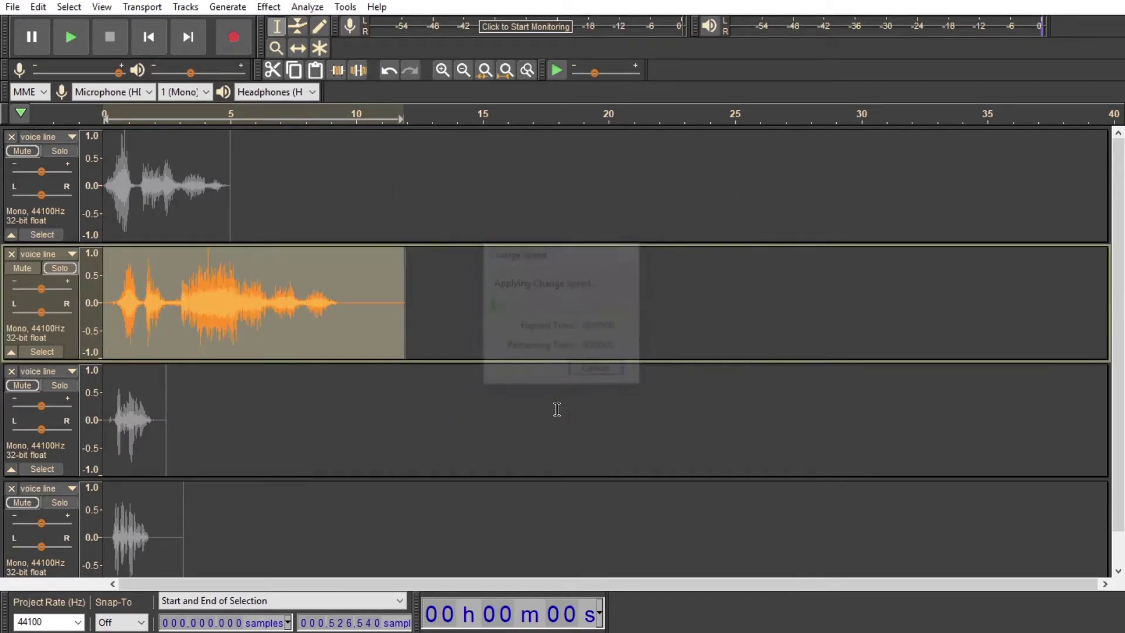
pyautogui.press('space')
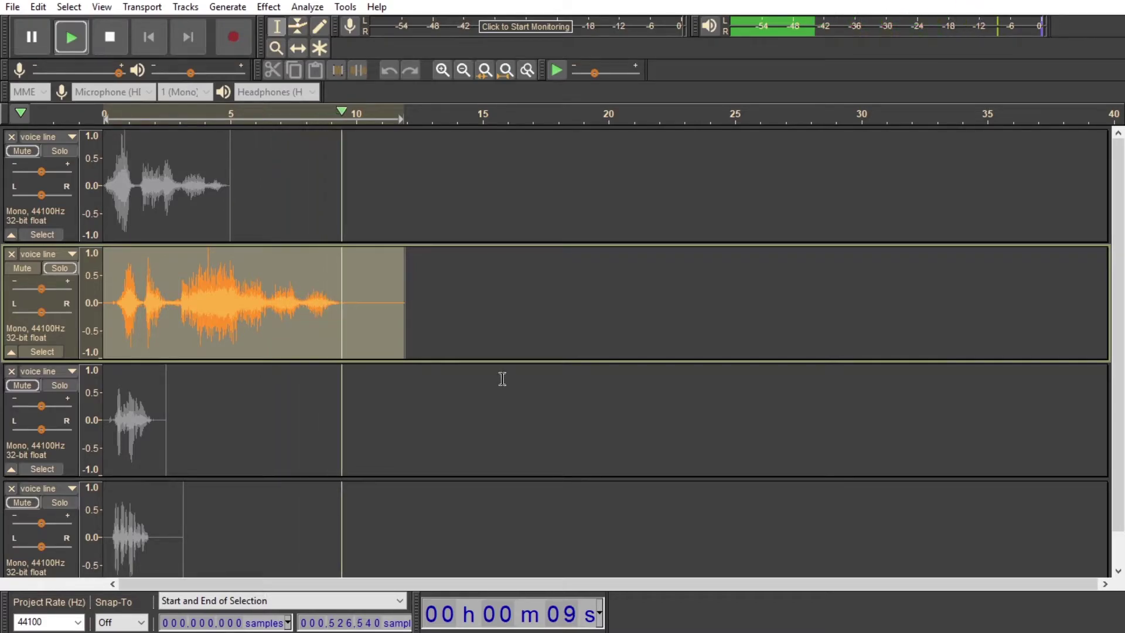
pyautogui.click(270, 7)
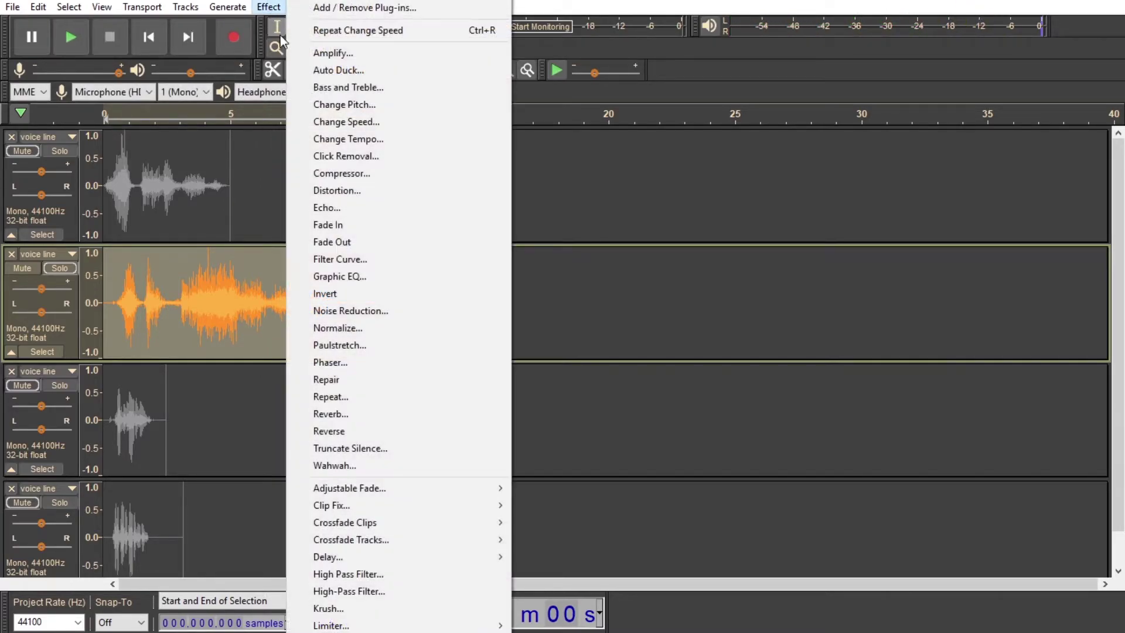
pyautogui.click(388, 106)
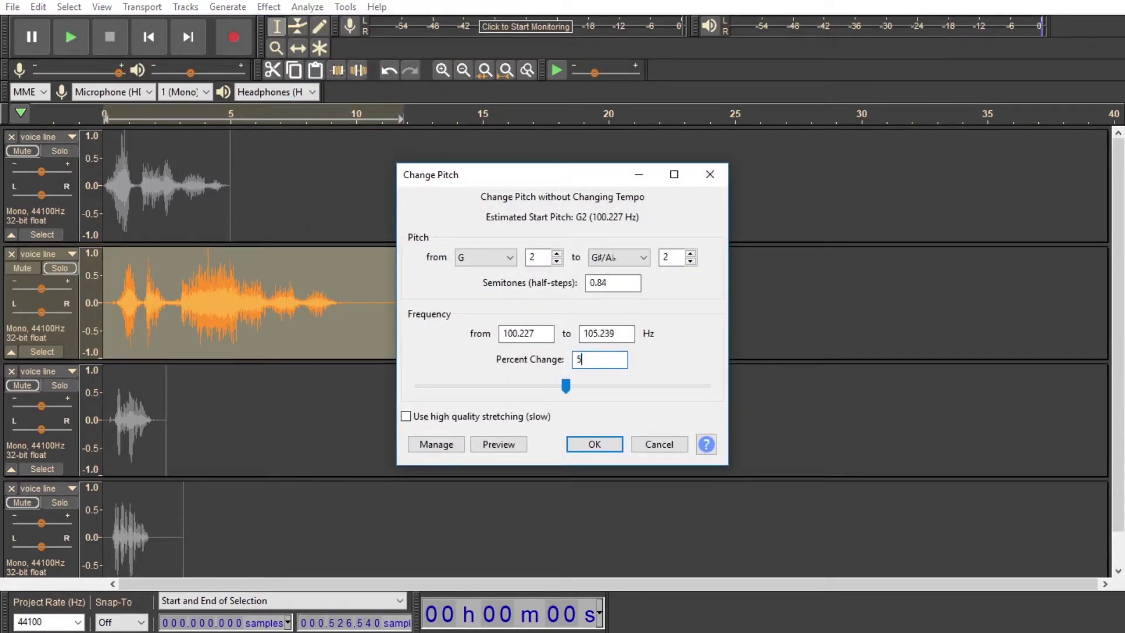
pyautogui.click(601, 448)
pyautogui.press('space')
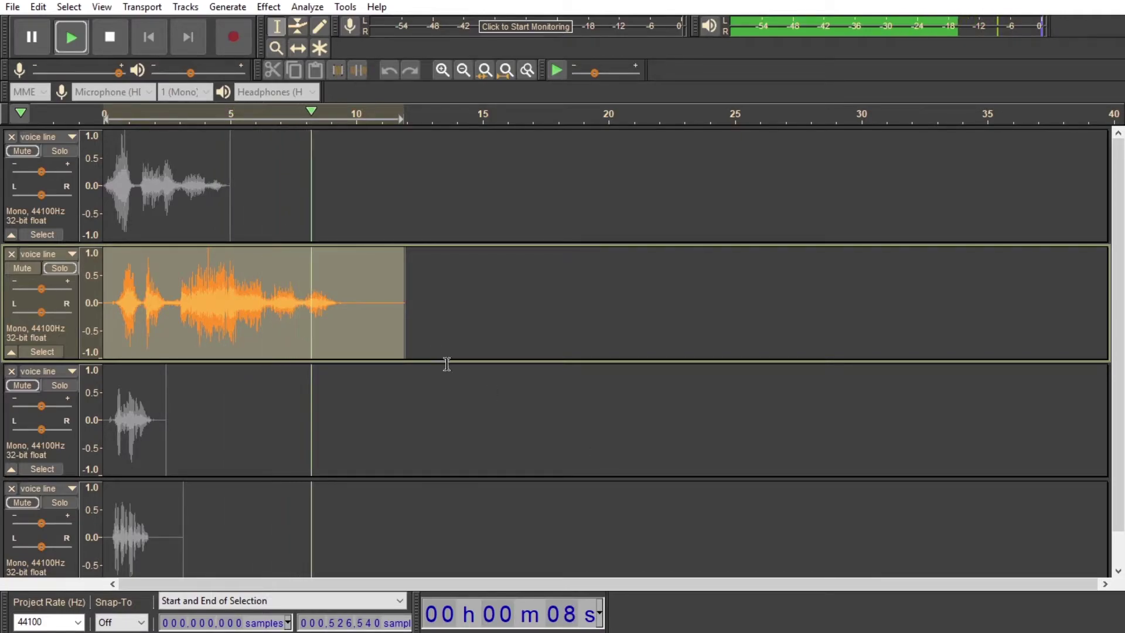
# Step: Reverse the whole second voice line clip
pyautogui.press('space')
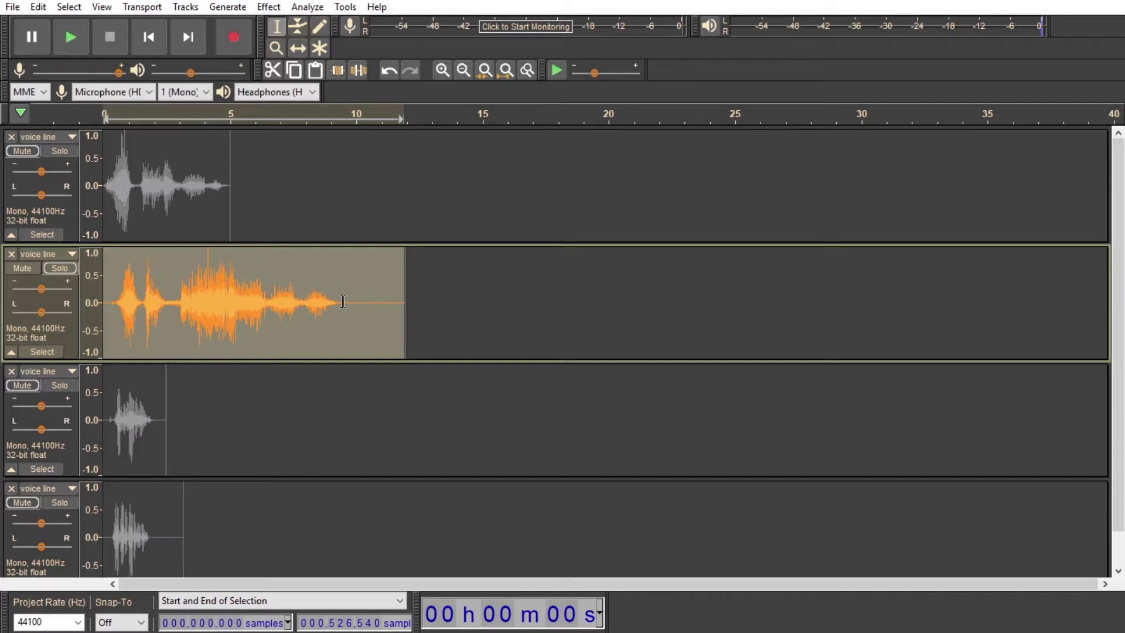
pyautogui.moveTo(343, 301); pyautogui.dragTo(430, 306)
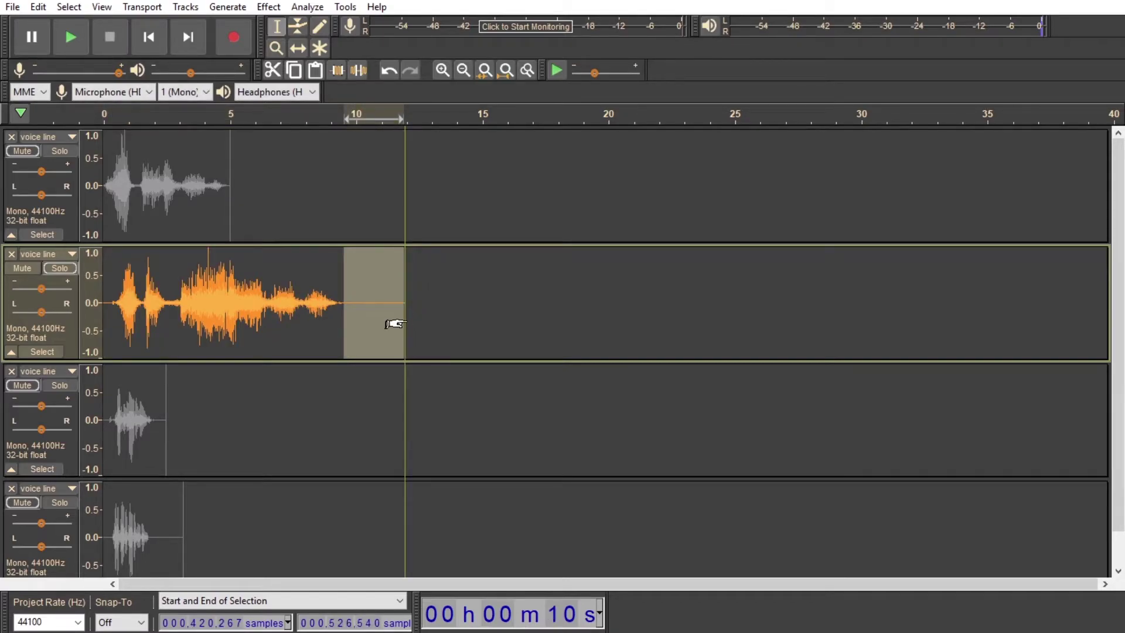
pyautogui.press('Left')
pyautogui.doubleClick(275, 274)
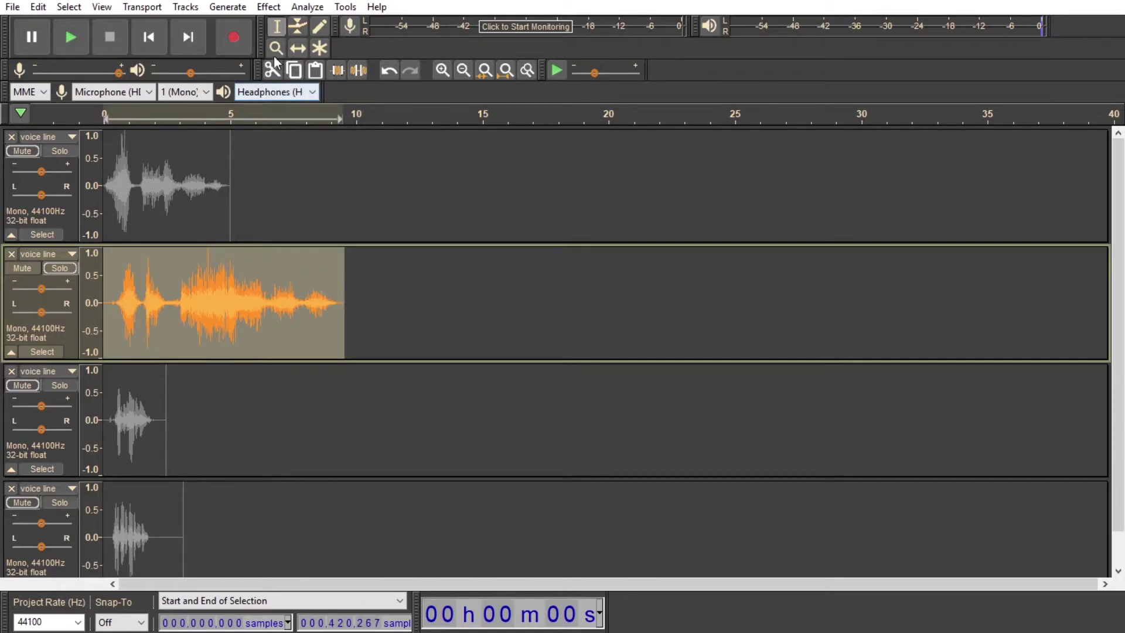
pyautogui.click(269, 6)
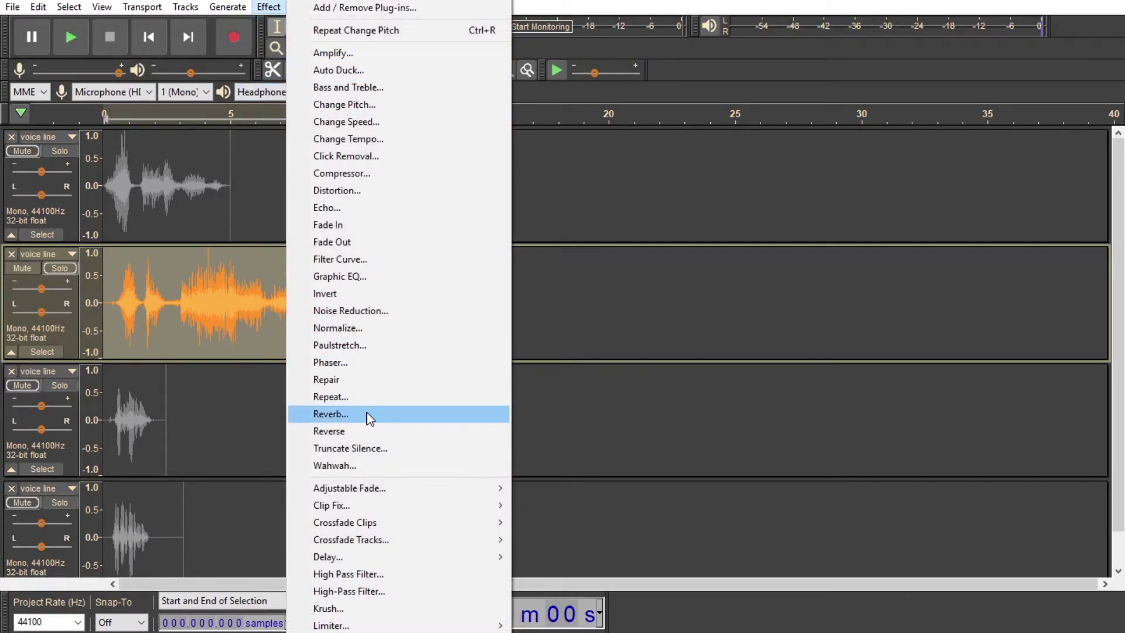
pyautogui.click(334, 433)
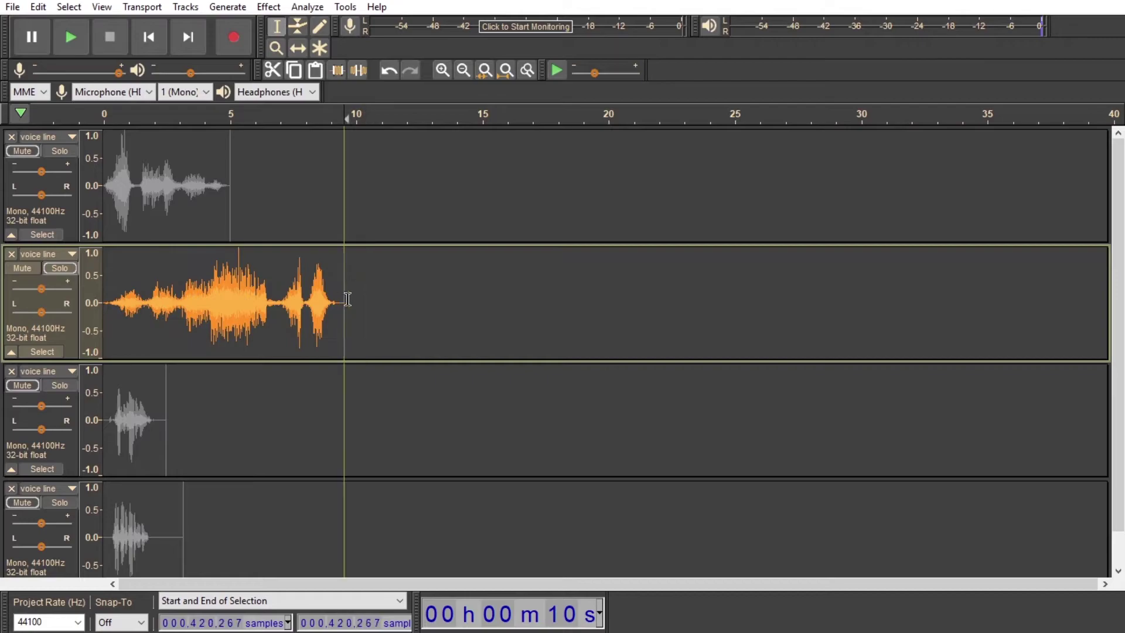
# Step: Pad about eight seconds of silence after the reversed clip and select back to the start
pyautogui.moveTo(355, 299); pyautogui.dragTo(550, 293)
pyautogui.click(228, 7)
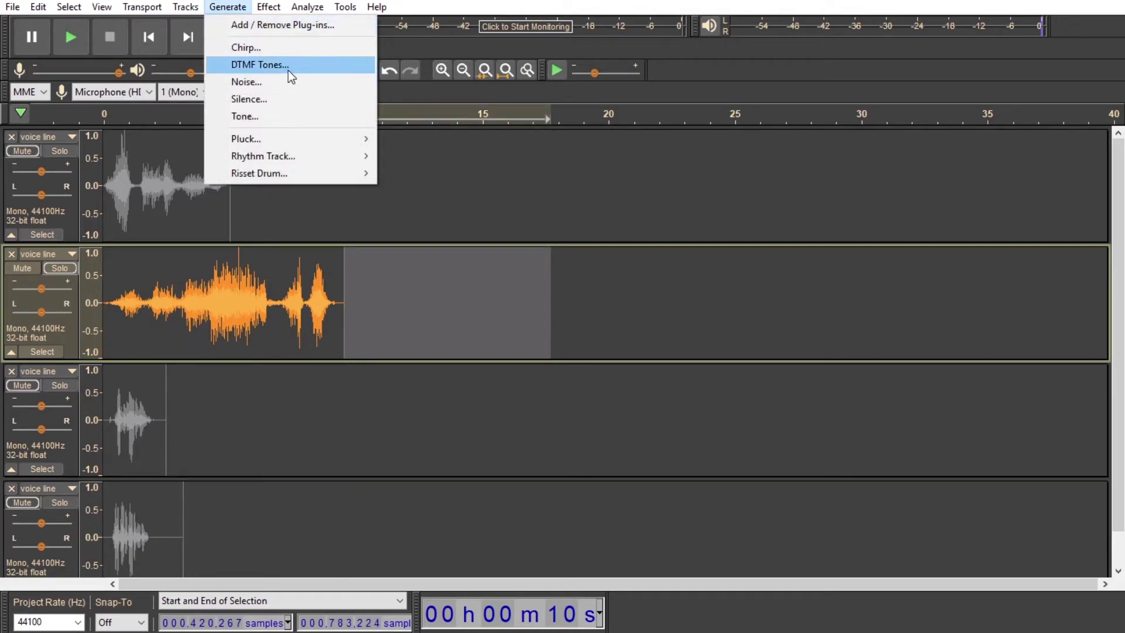
pyautogui.click(271, 103)
pyautogui.click(591, 362)
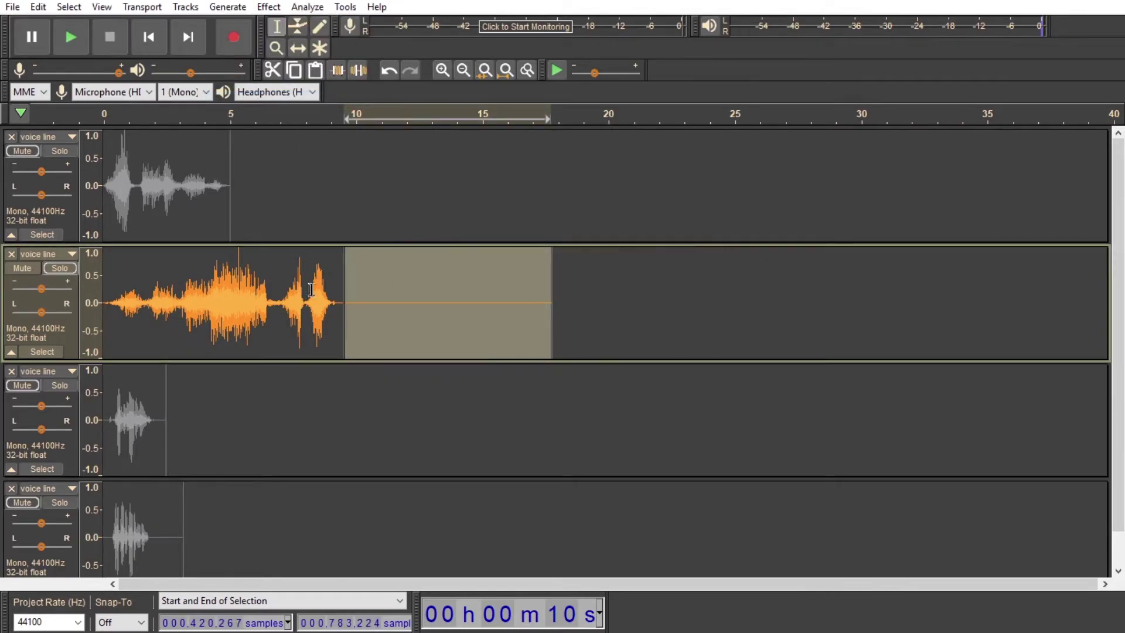
pyautogui.hotkey('shift', 'j')
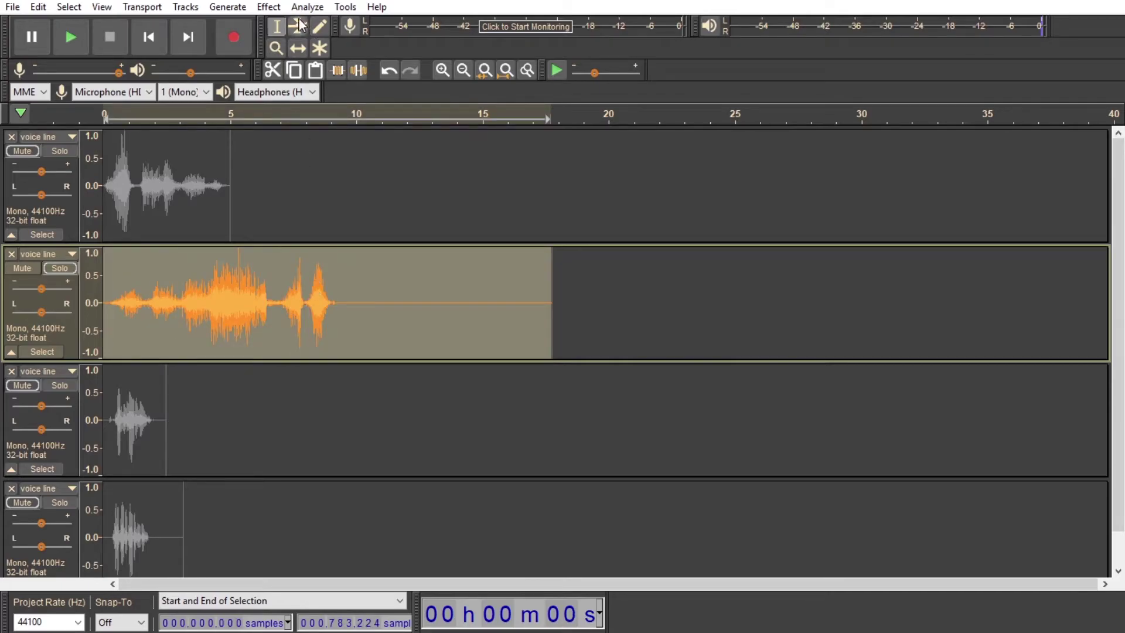
# Step: Apply Reverb with Reverberance 70 and Wet Gain 3 dB to the whole clip
pyautogui.click(261, 9)
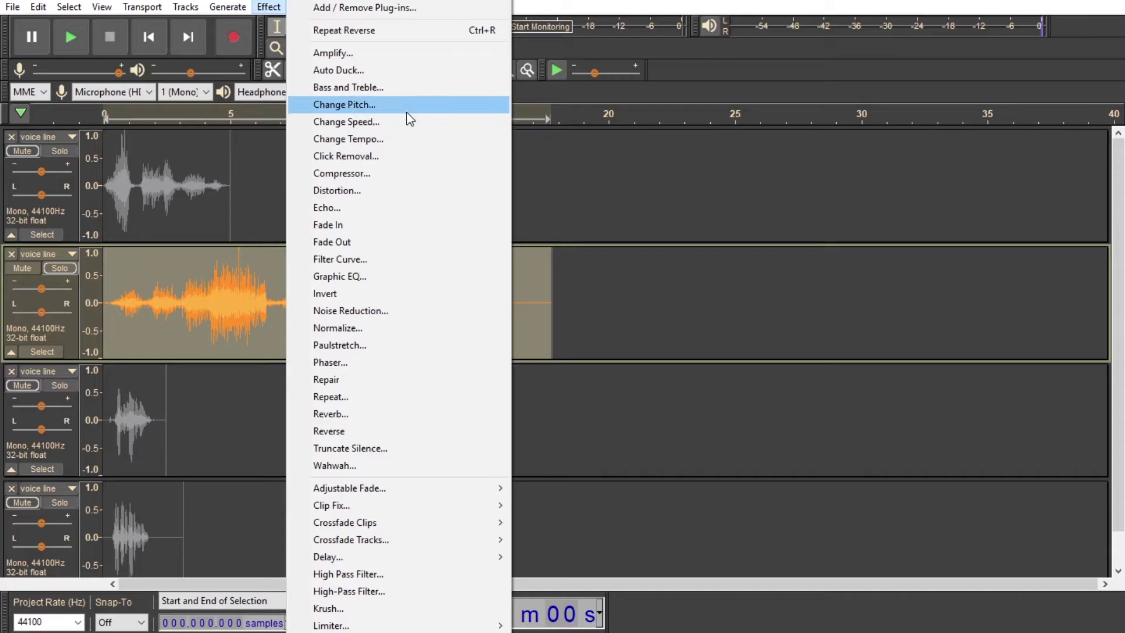
pyautogui.click(343, 413)
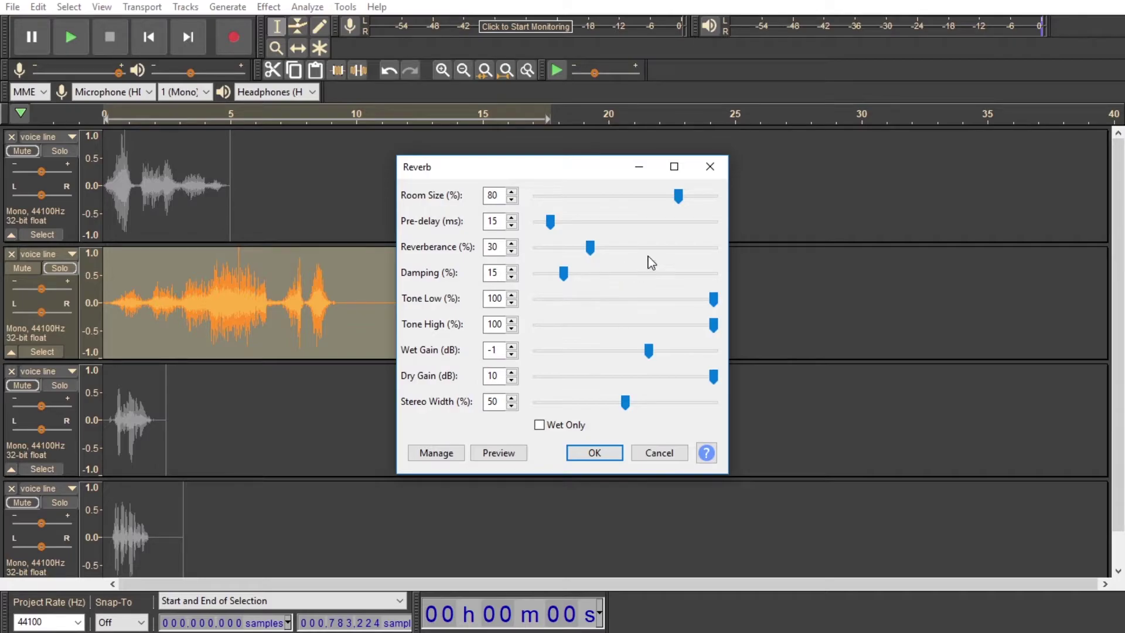
pyautogui.click(687, 248)
pyautogui.click(669, 351)
pyautogui.moveTo(666, 352); pyautogui.dragTo(671, 352)
pyautogui.click(603, 455)
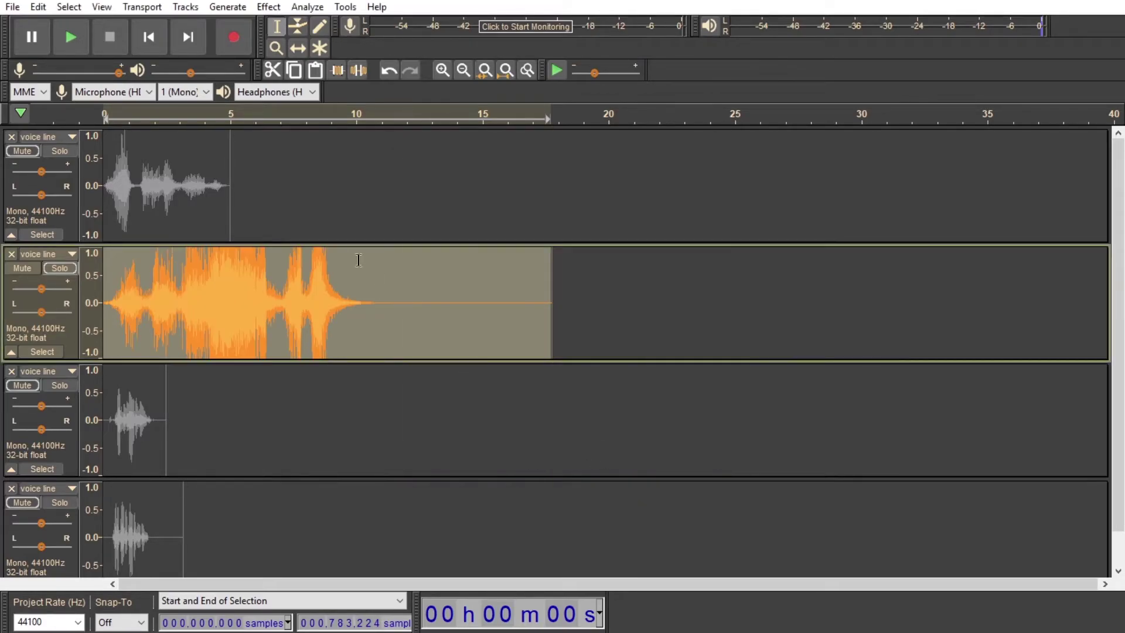
pyautogui.click(268, 7)
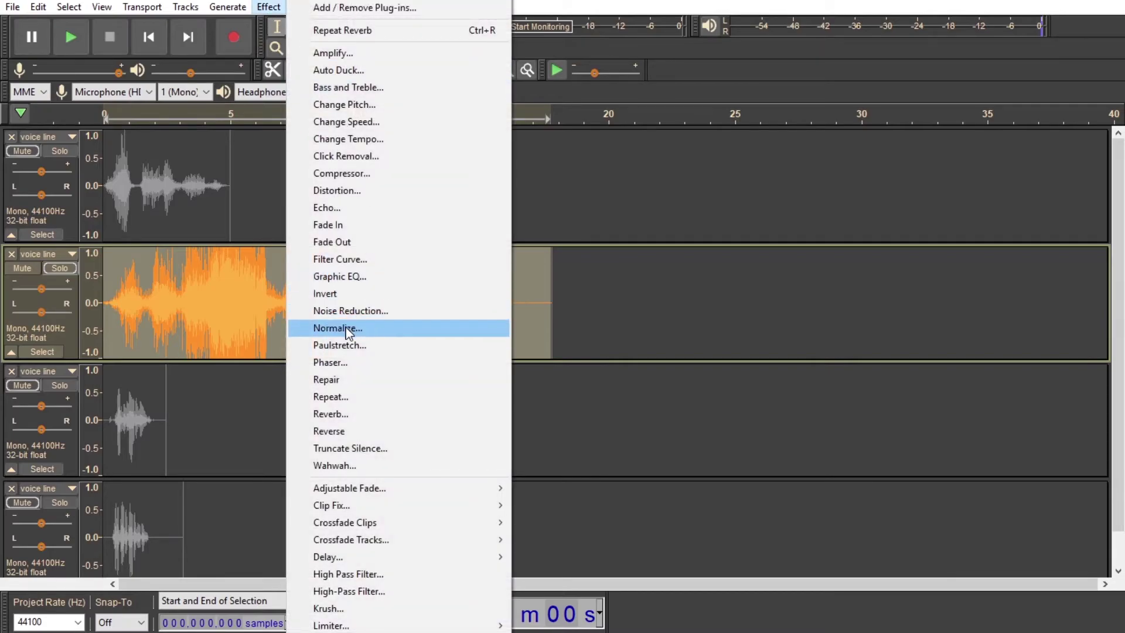
# Step: Normalize the reverbed clip and delete its silent tail
pyautogui.click(350, 329)
pyautogui.click(573, 360)
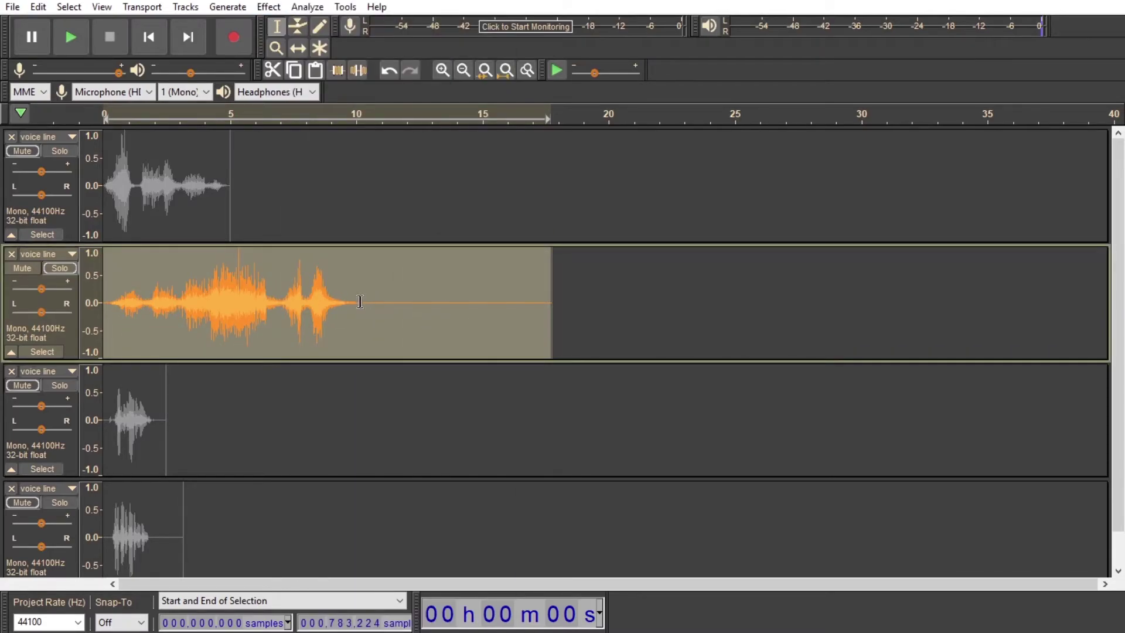
pyautogui.moveTo(360, 301); pyautogui.dragTo(542, 318)
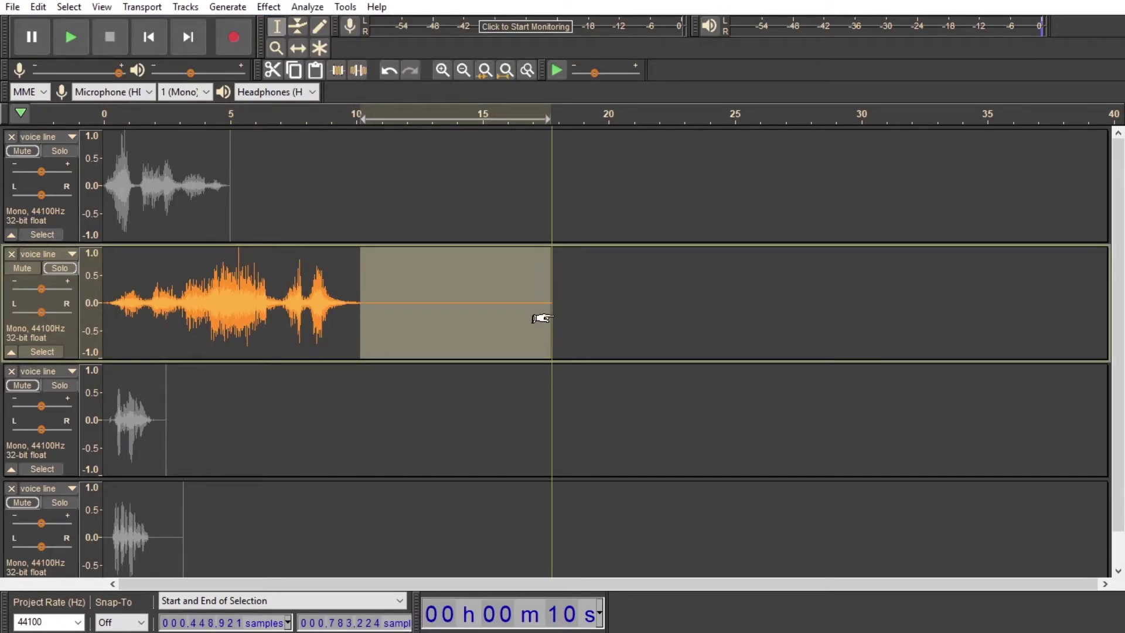
pyautogui.press('Delete')
# Step: Reverse the clip back to forward and play the reverse-reverb result
pyautogui.doubleClick(328, 305)
pyautogui.click(267, 7)
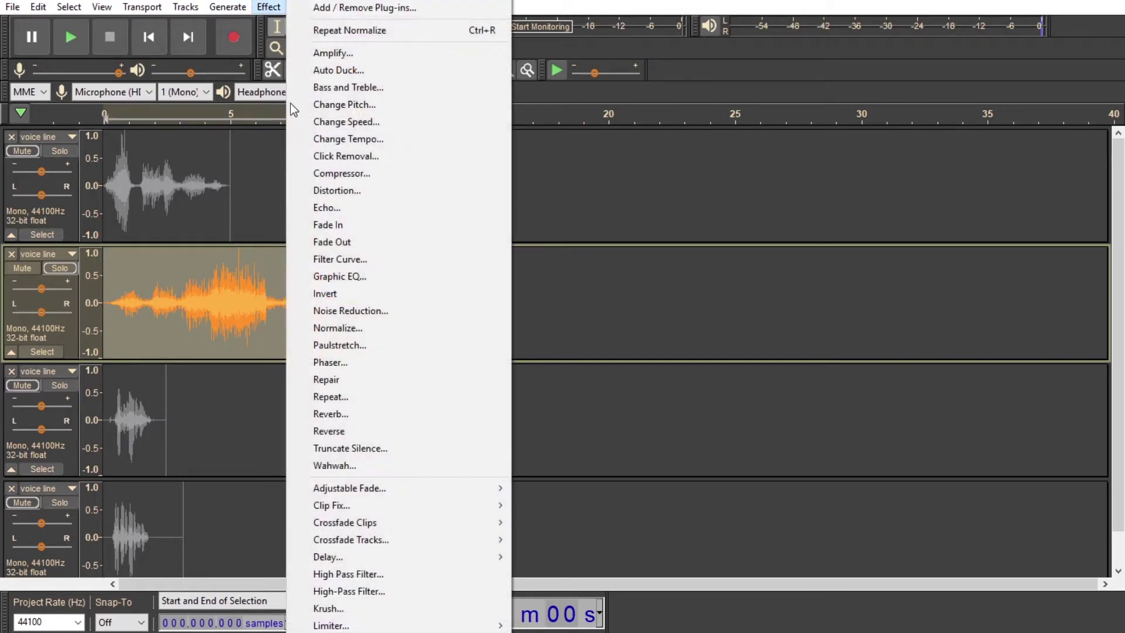
pyautogui.click(372, 430)
pyautogui.press('space')
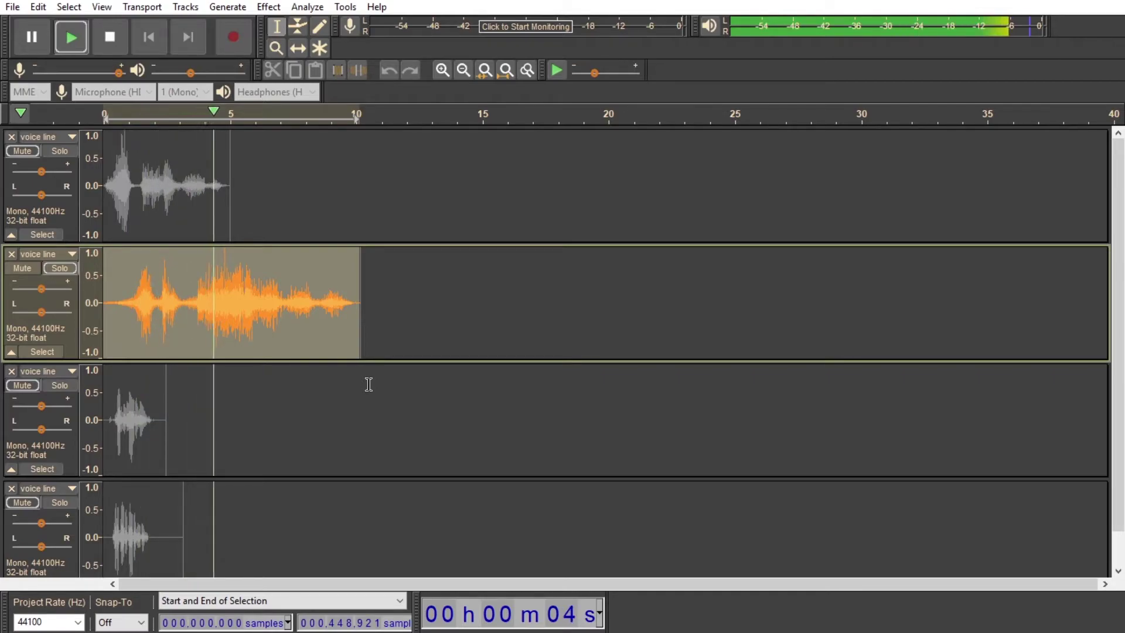
pyautogui.click(376, 310)
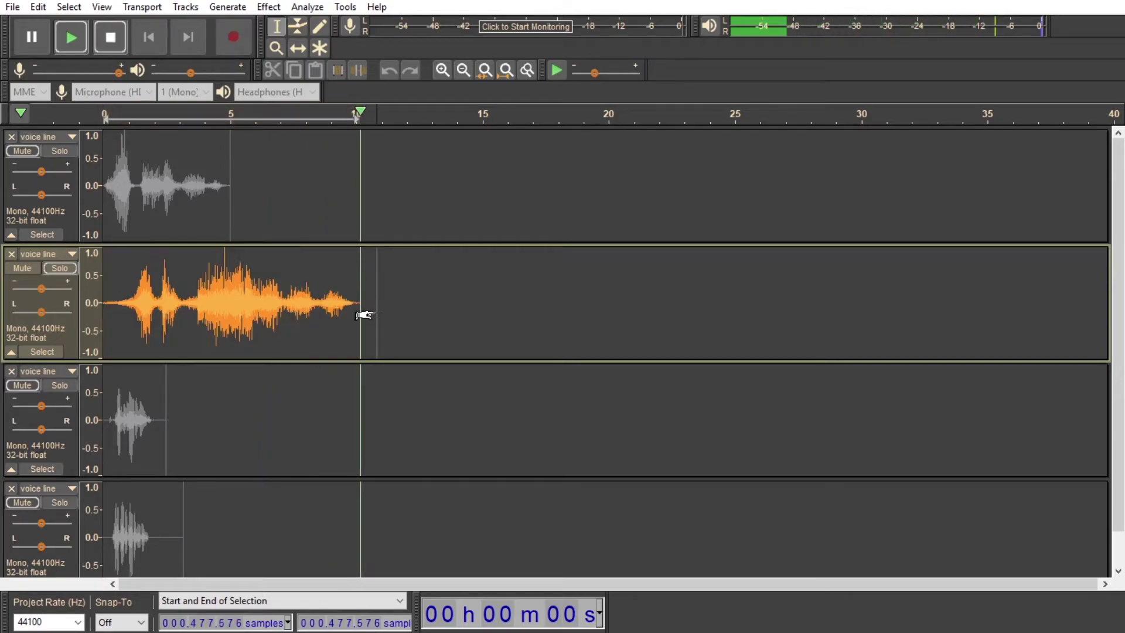
pyautogui.moveTo(357, 314); pyautogui.dragTo(619, 330)
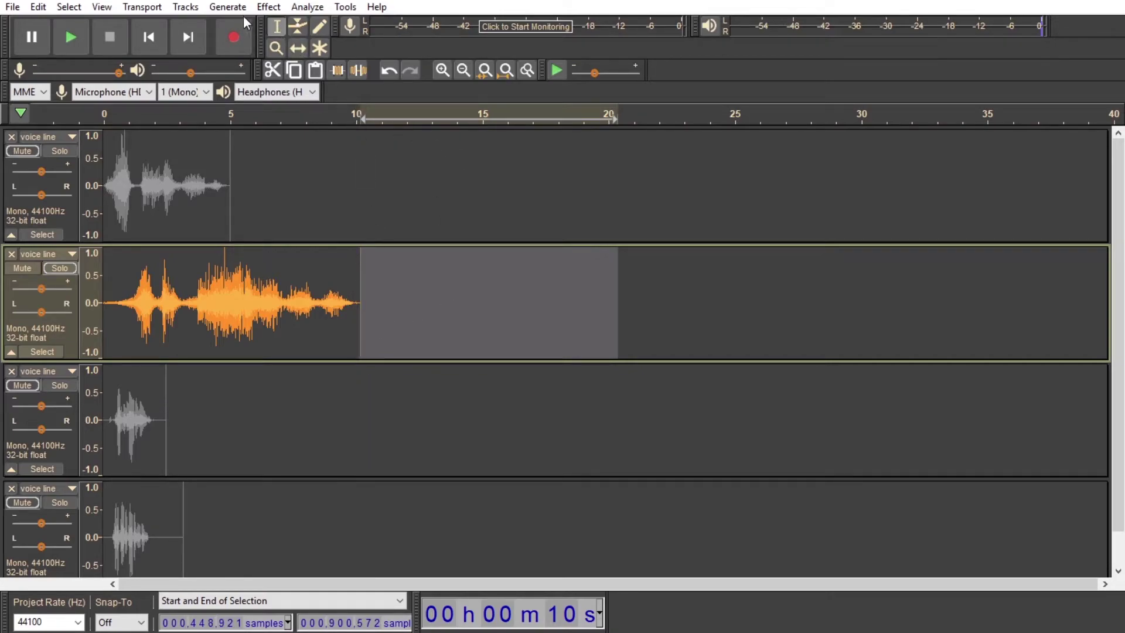
# Step: Fill the selected ten seconds after the clip with silence
pyautogui.click(228, 7)
pyautogui.click(238, 99)
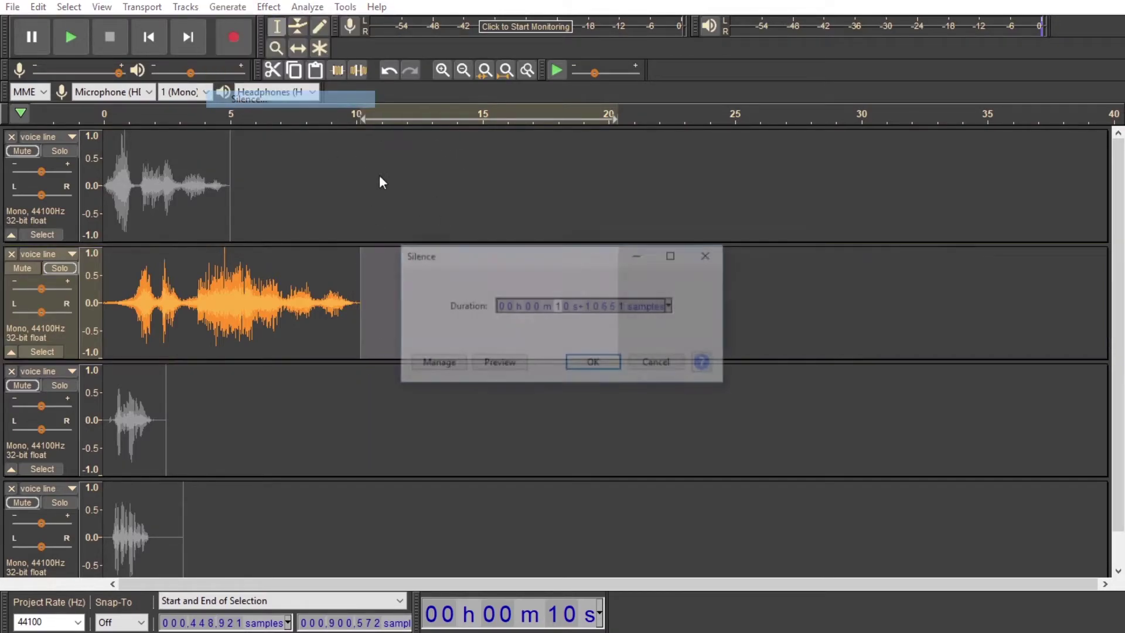
pyautogui.click(593, 378)
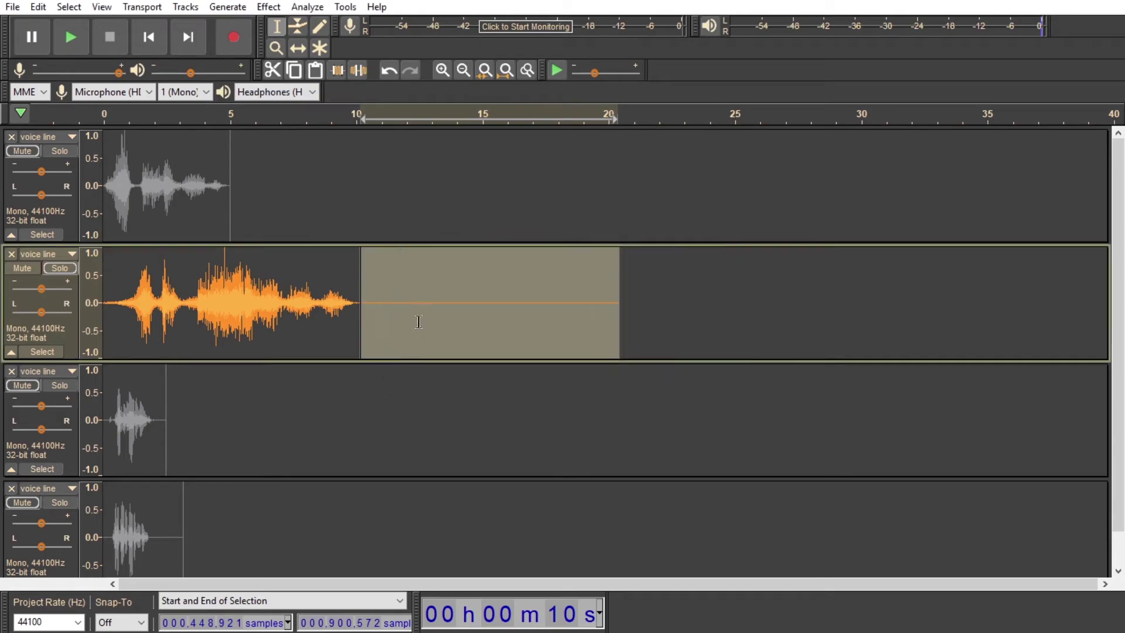
# Step: Apply a second reverb pass with Reverberance 40, Wet Gain 1 and Dry Gain 8
pyautogui.doubleClick(366, 322)
pyautogui.click(267, 7)
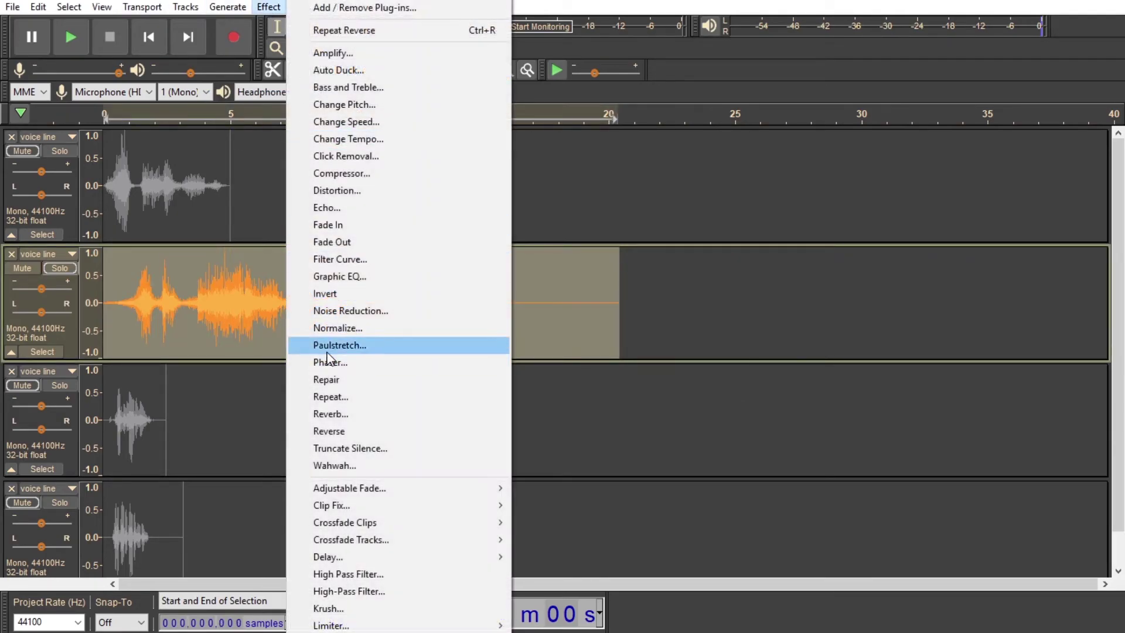
pyautogui.click(349, 414)
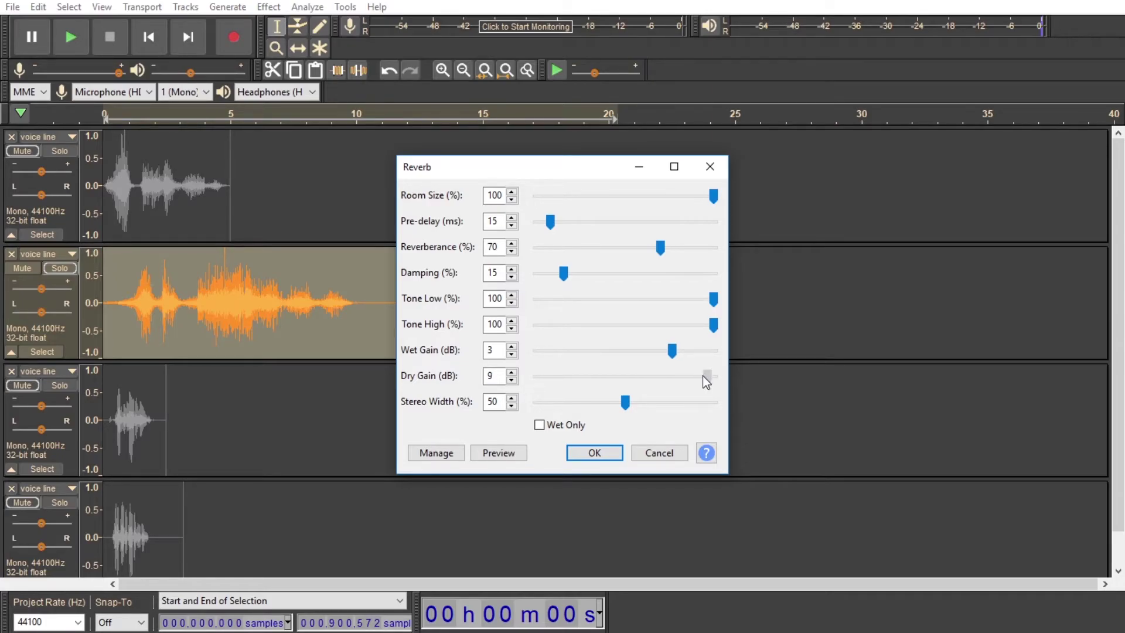
pyautogui.moveTo(703, 376); pyautogui.dragTo(702, 375)
pyautogui.click(581, 446)
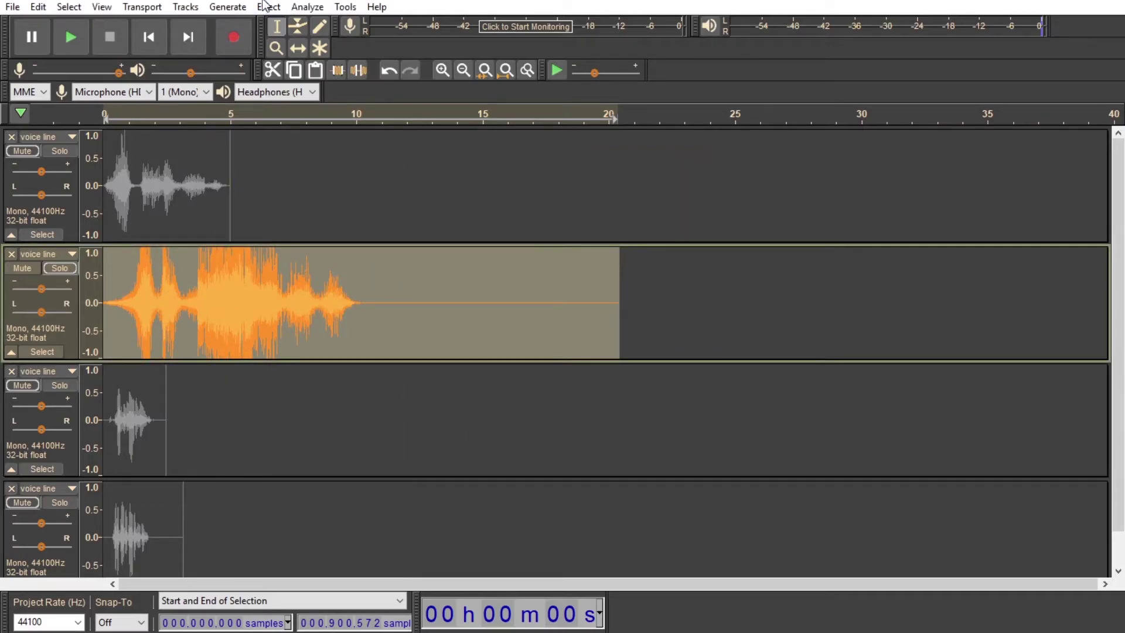
# Step: Normalize the second voice line and play it back
pyautogui.click(263, 5)
pyautogui.click(326, 329)
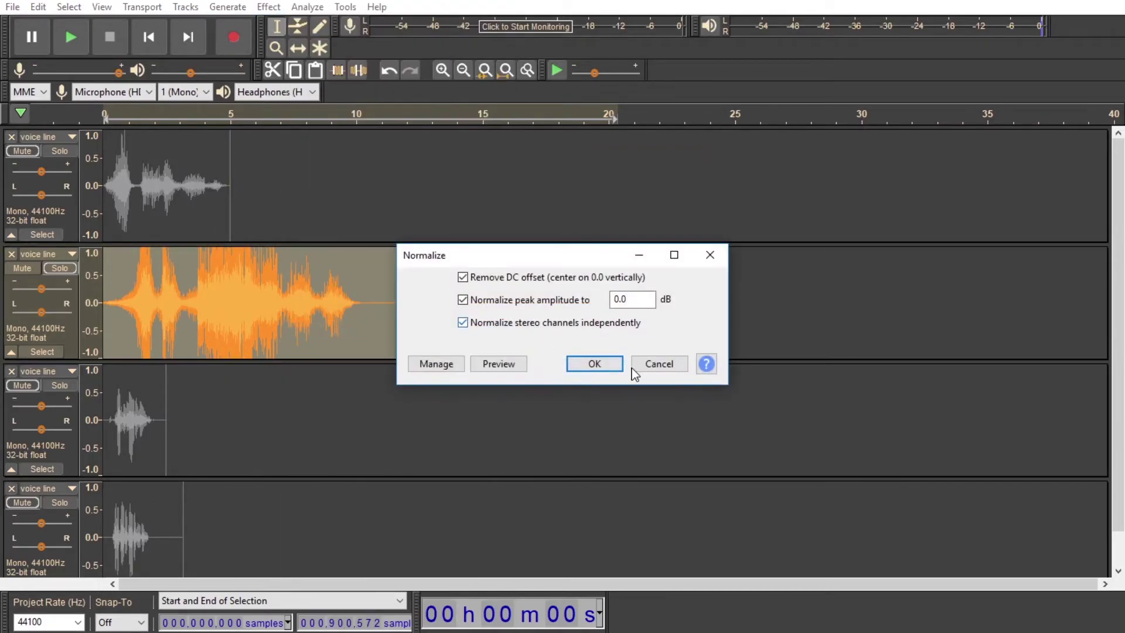
pyautogui.click(594, 363)
pyautogui.press('space')
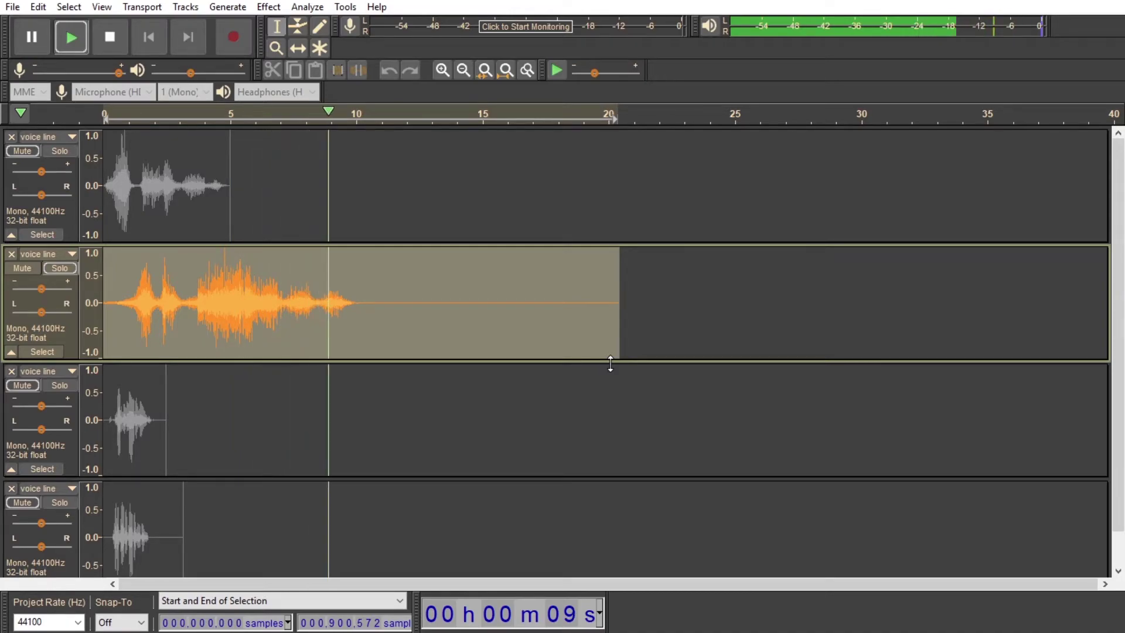
# Step: Switch to the third voice line track and listen to it
pyautogui.press('space')
pyautogui.click(85, 368)
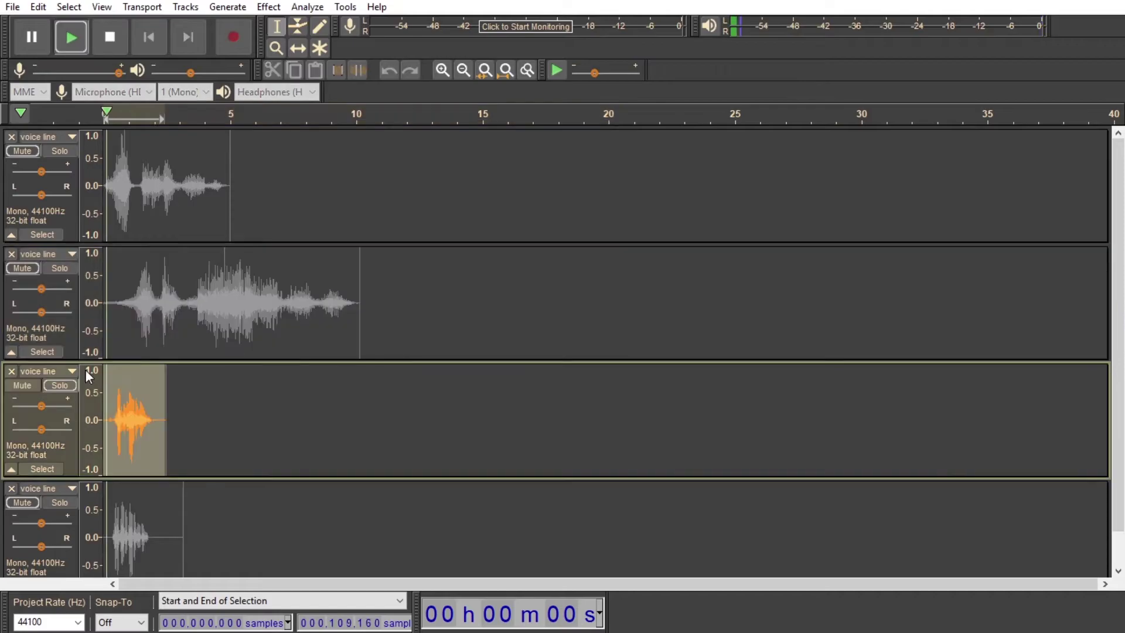
pyautogui.press('space')
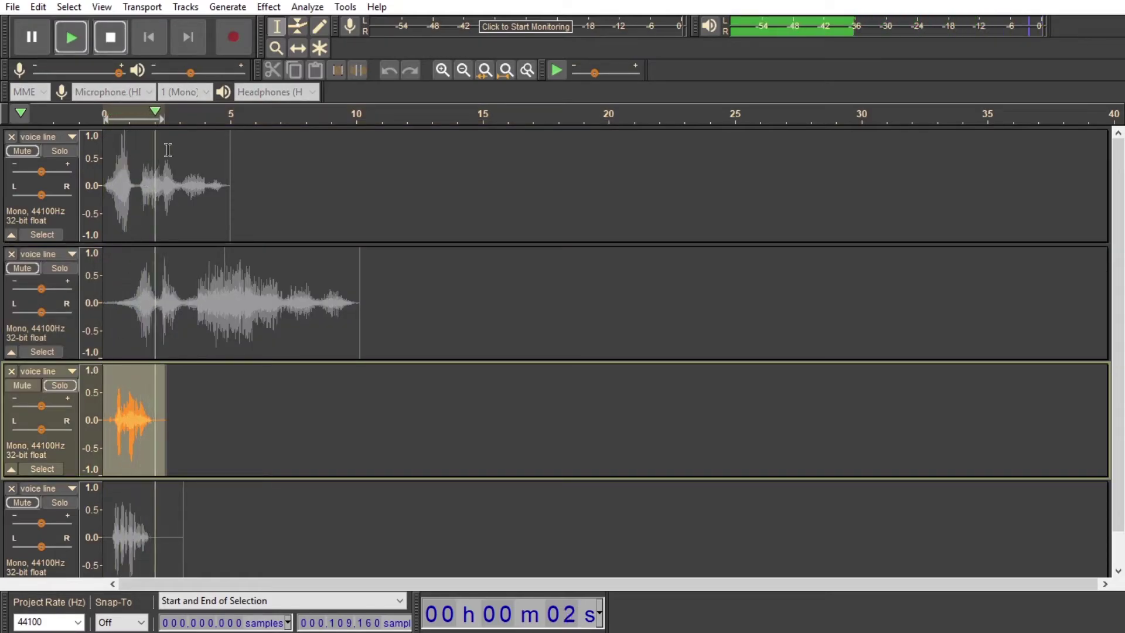
pyautogui.click(109, 37)
# Step: Paulstretch the third clip by factor 3.0 and preview the result
pyautogui.click(268, 7)
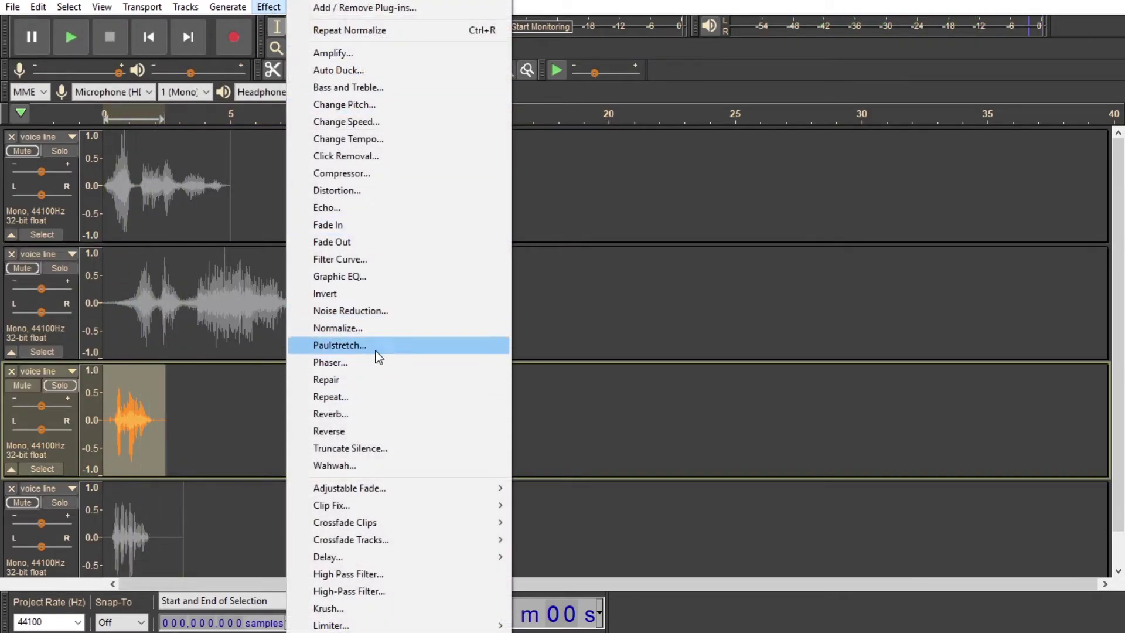
pyautogui.click(364, 344)
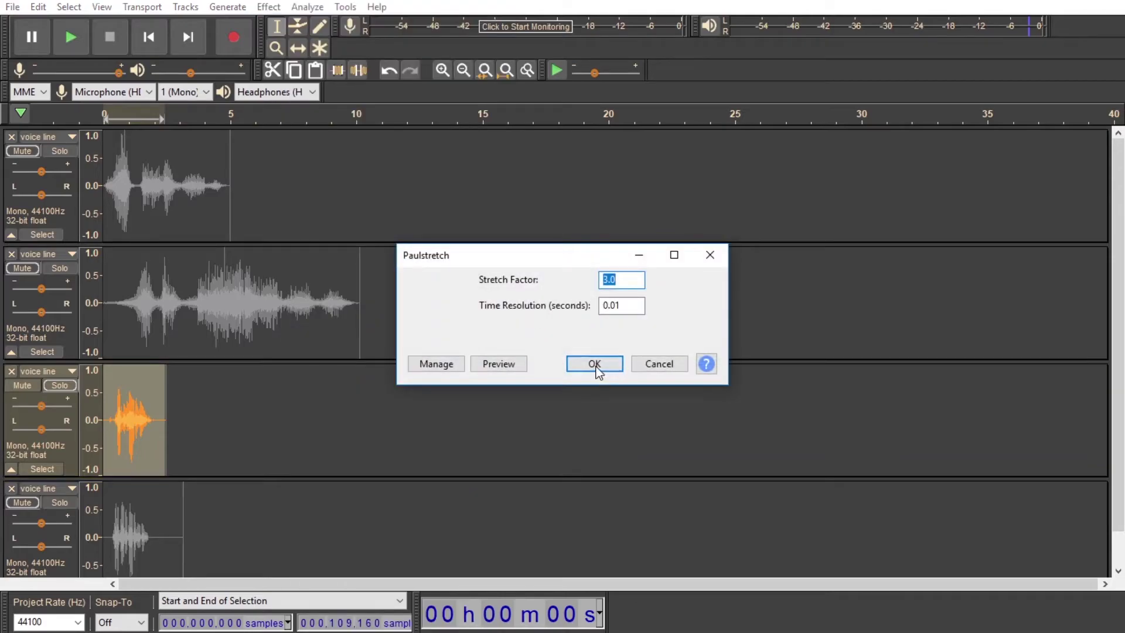
pyautogui.click(594, 363)
pyautogui.press('space')
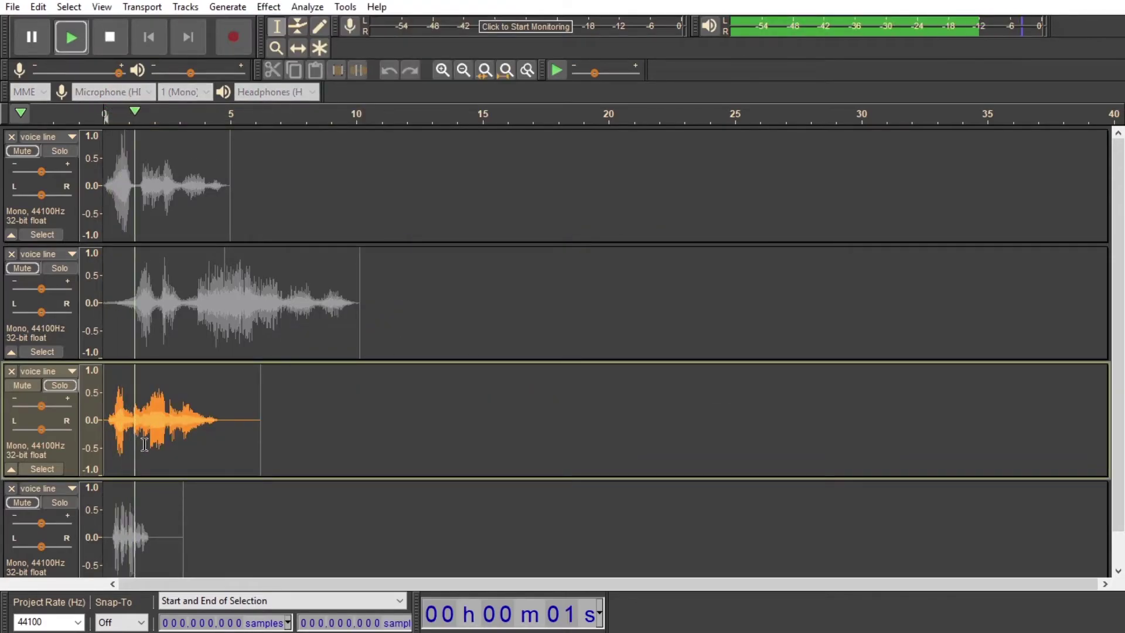
# Step: Select the whole third clip and set up a 4000 Hz low-pass filter
pyautogui.doubleClick(215, 422)
pyautogui.click(268, 7)
pyautogui.click(328, 612)
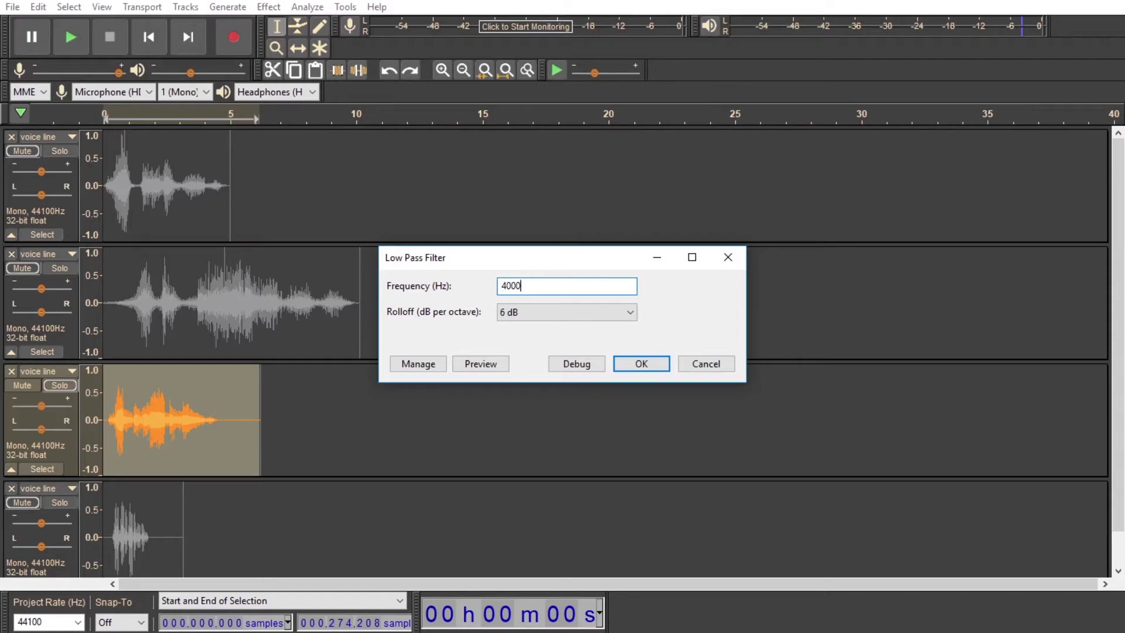
# Step: Apply the 4000 Hz low-pass filter, normalize the third clip, and play it
pyautogui.press('Return')
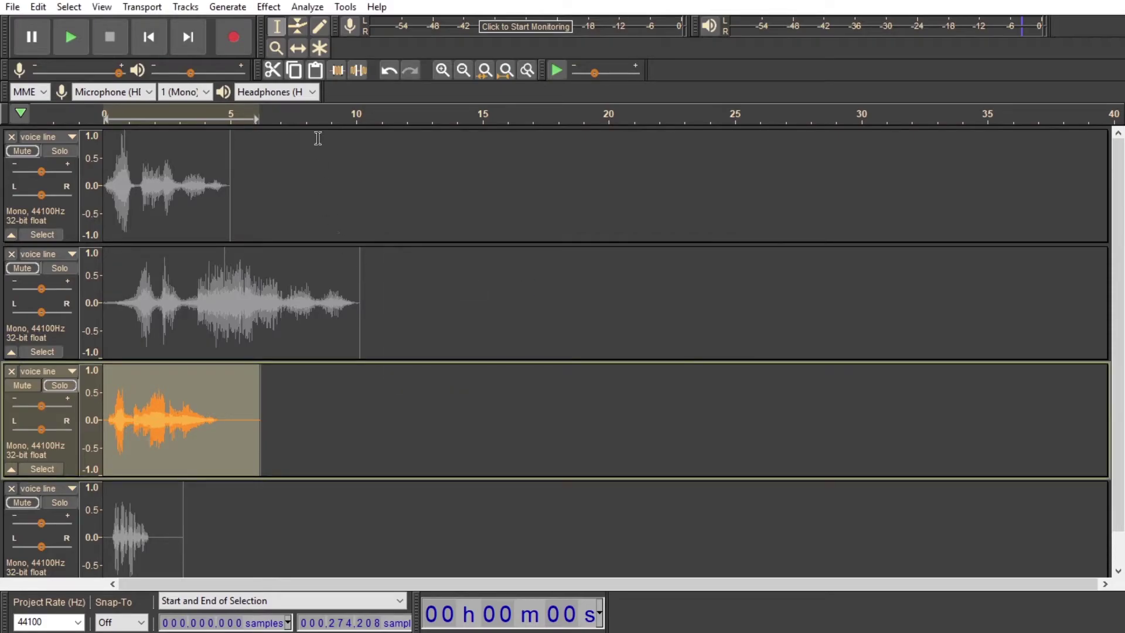
pyautogui.click(268, 6)
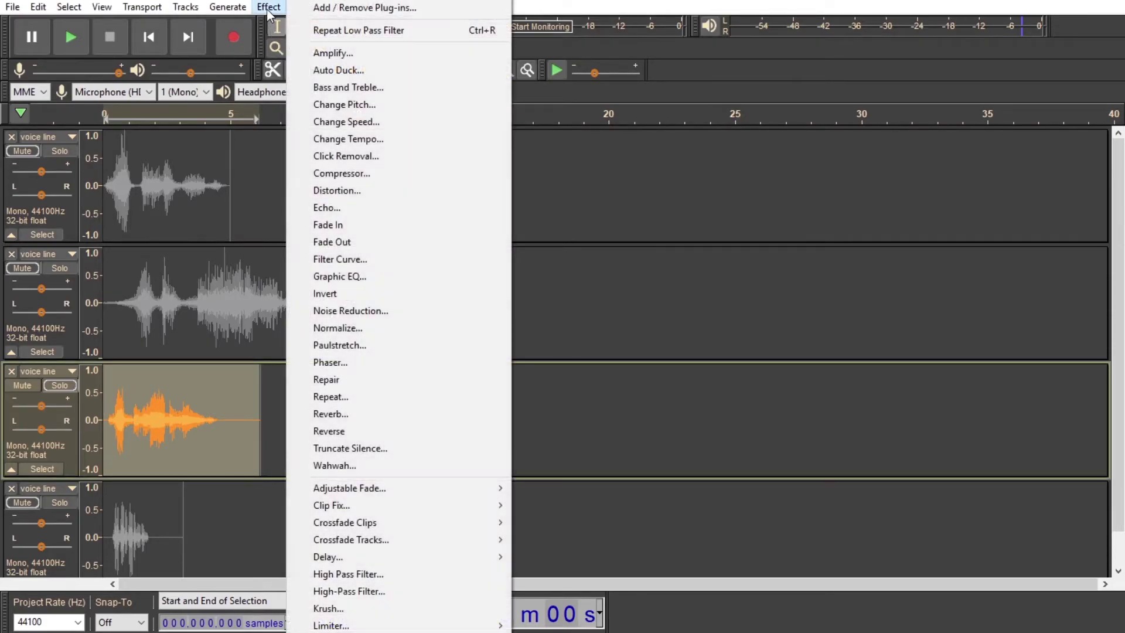
pyautogui.click(350, 327)
pyautogui.click(592, 364)
pyautogui.press('space')
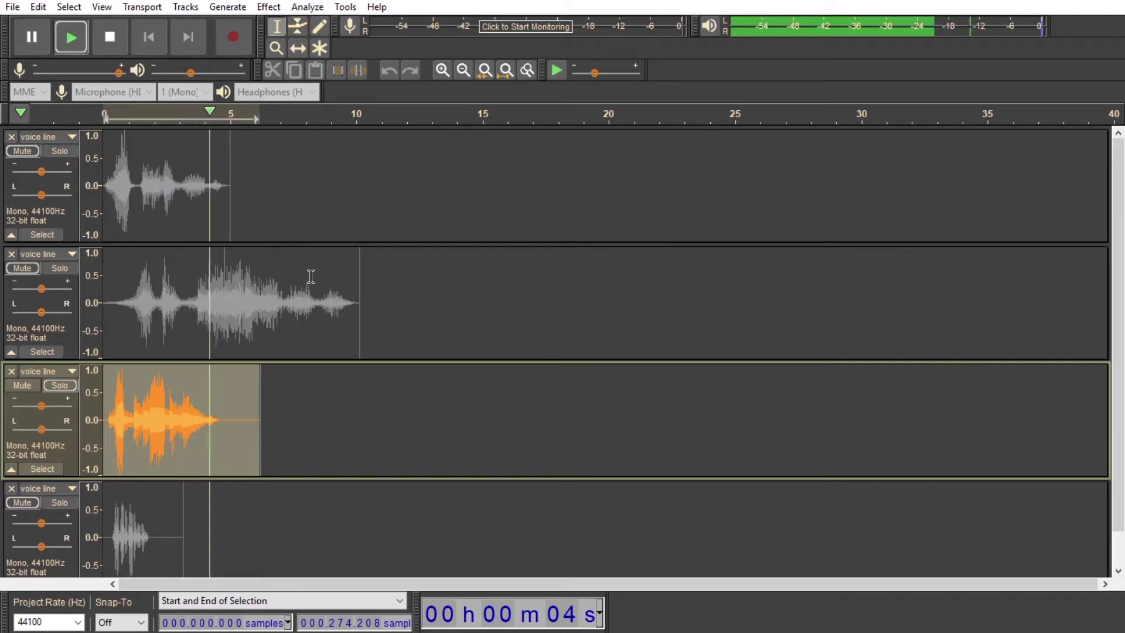
# Step: Slow the third clip to half speed, lengthening it to about 12.4 seconds, and preview
pyautogui.click(268, 6)
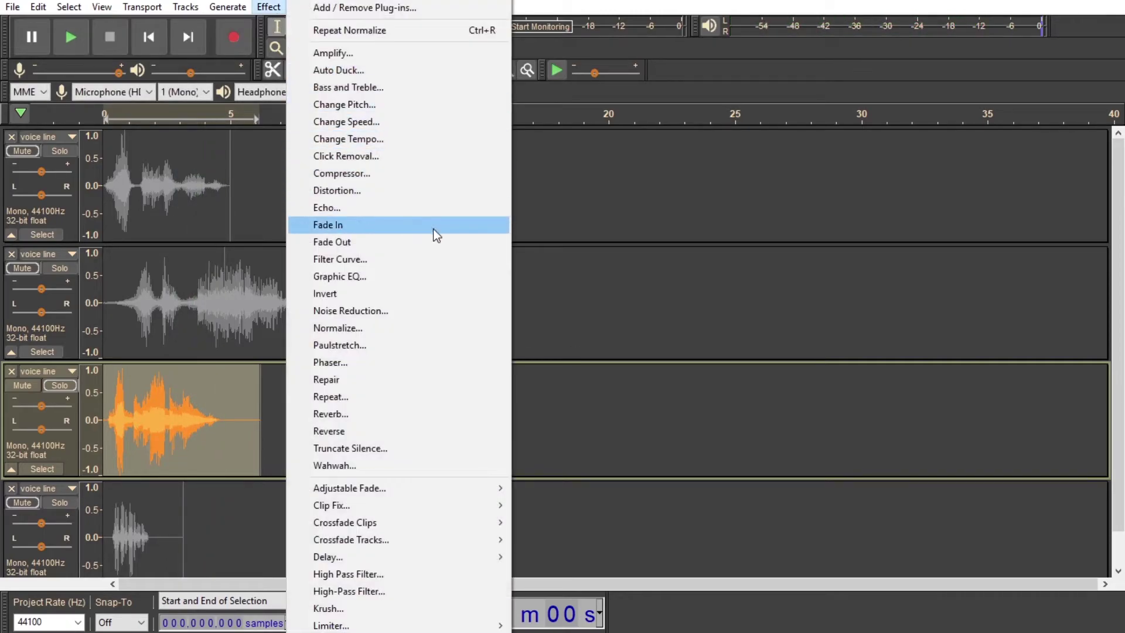
pyautogui.click(406, 123)
pyautogui.click(584, 420)
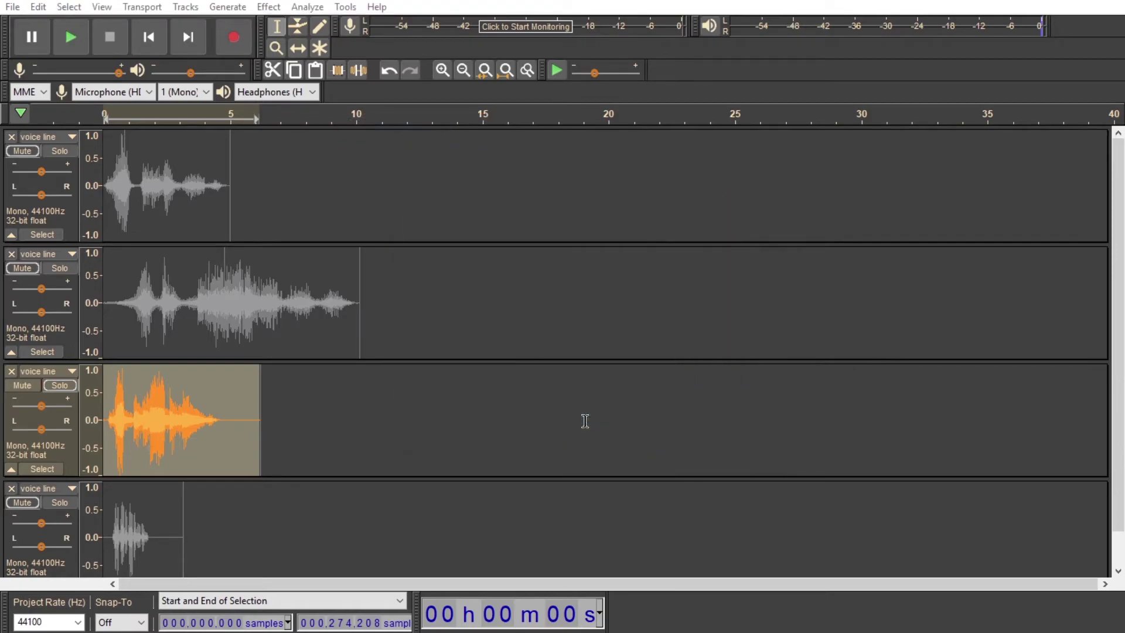
pyautogui.press('space')
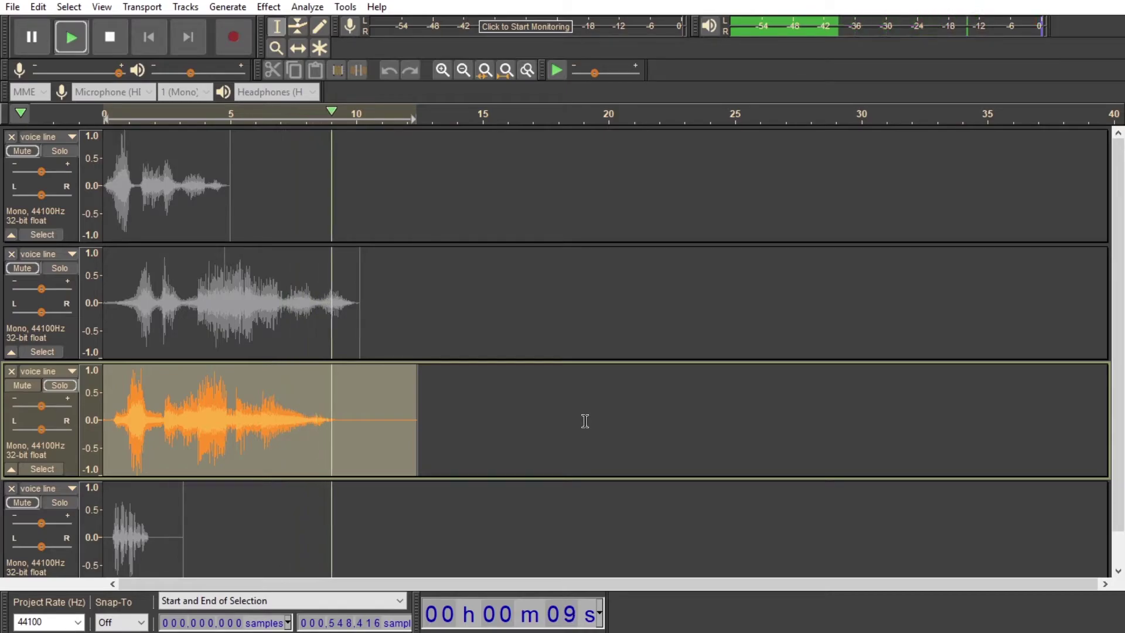
# Step: Reverse the third clip and fill 12.4–23 s after it with silence
pyautogui.press('space')
pyautogui.click(268, 8)
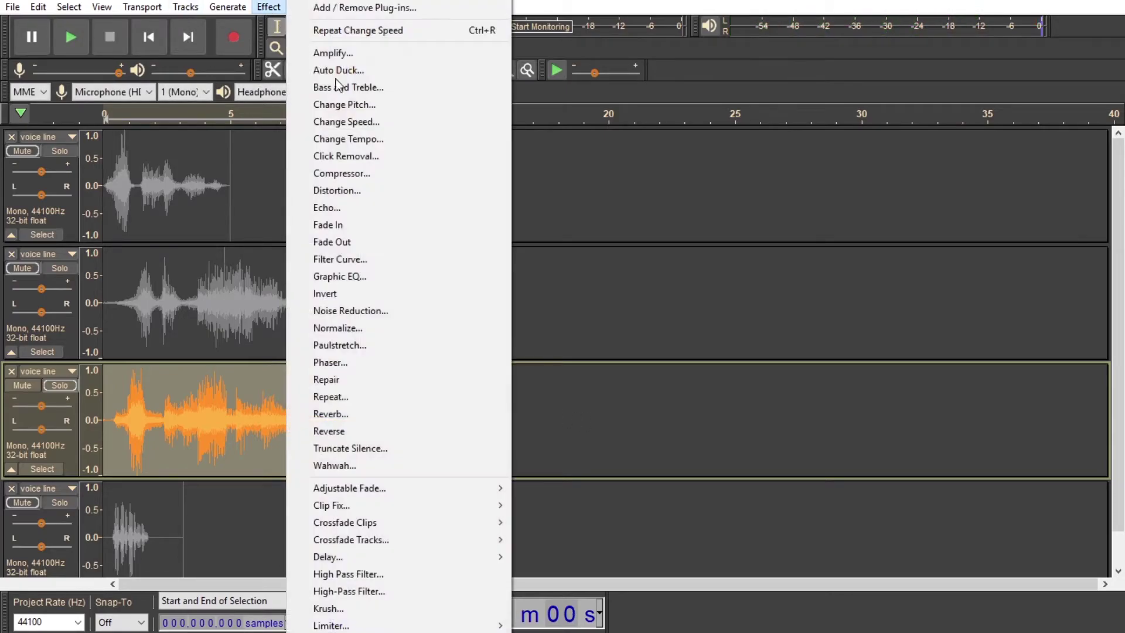
pyautogui.click(332, 430)
pyautogui.click(472, 431)
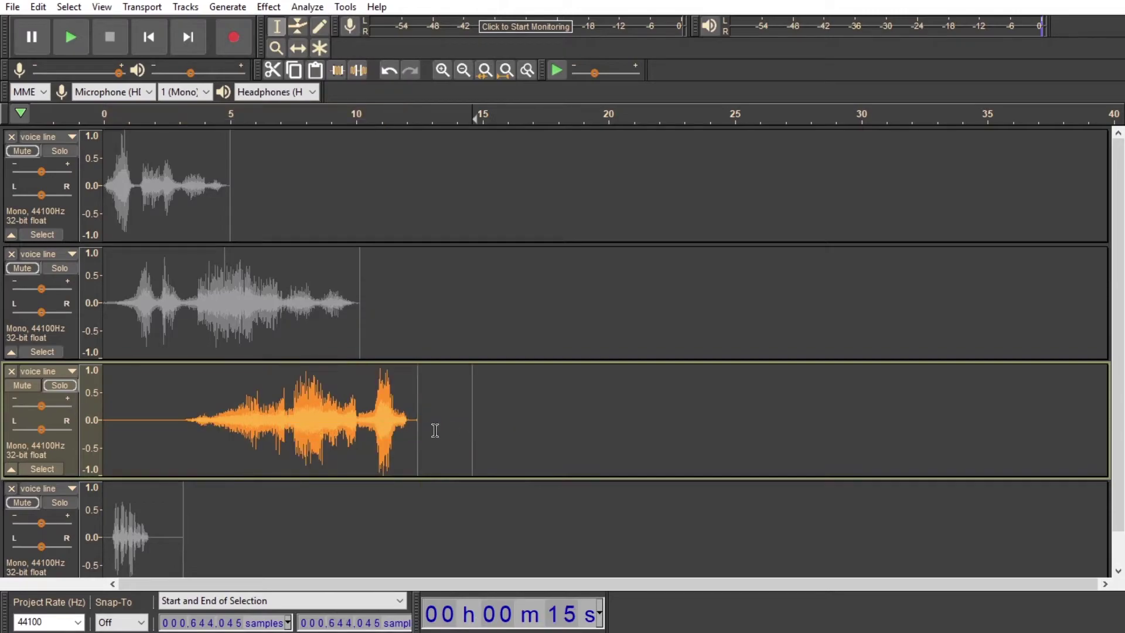
pyautogui.moveTo(418, 427); pyautogui.dragTo(687, 431)
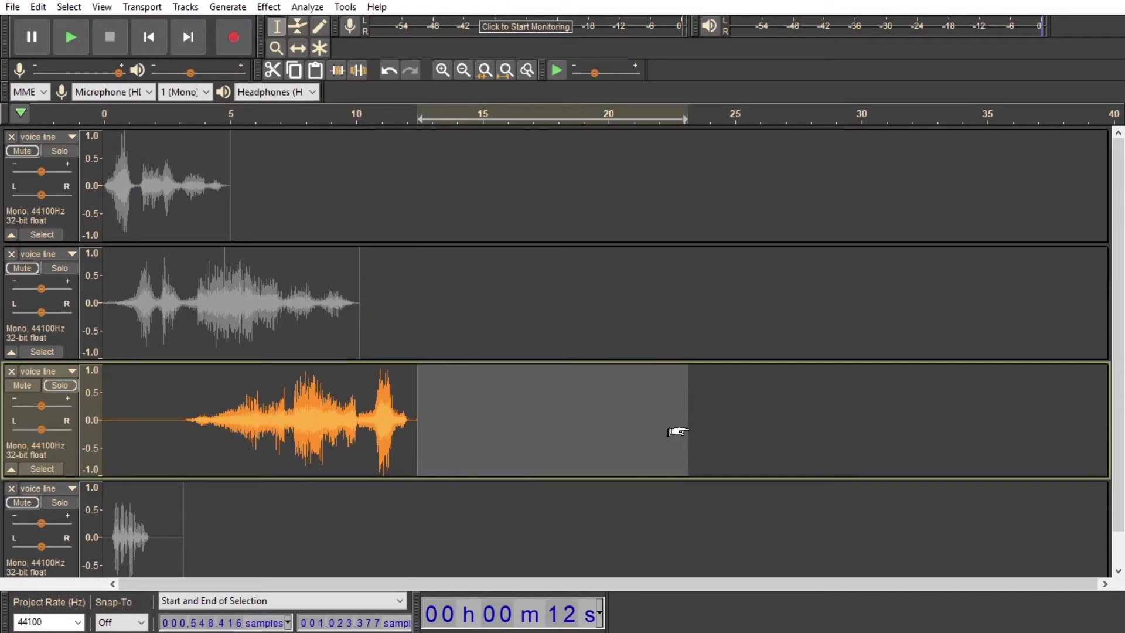
pyautogui.click(234, 9)
pyautogui.click(280, 98)
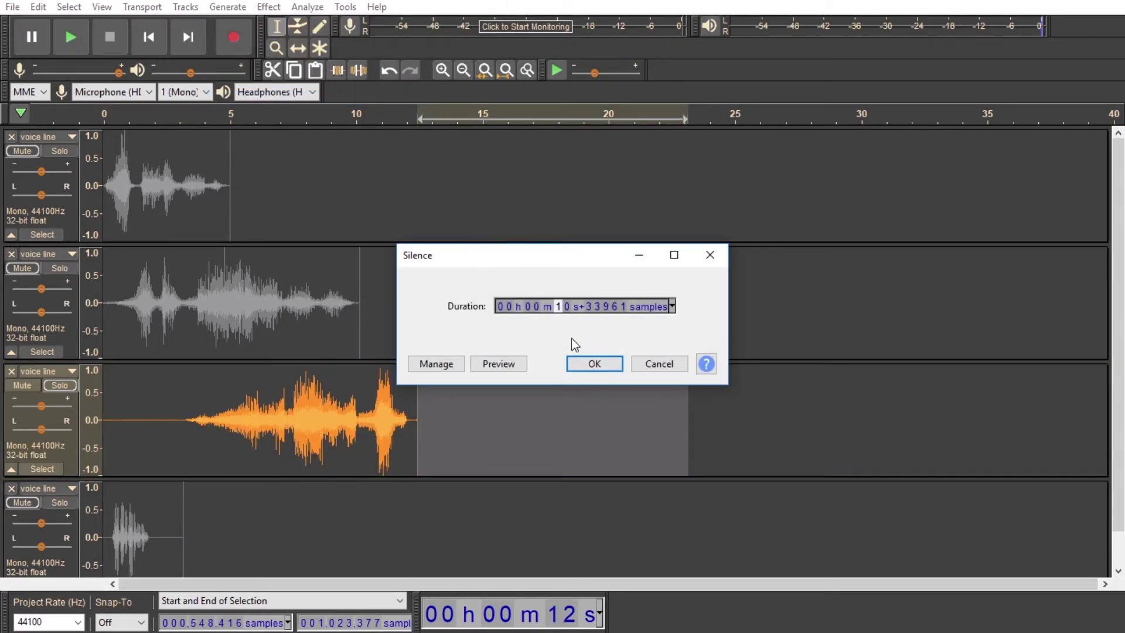
pyautogui.click(589, 364)
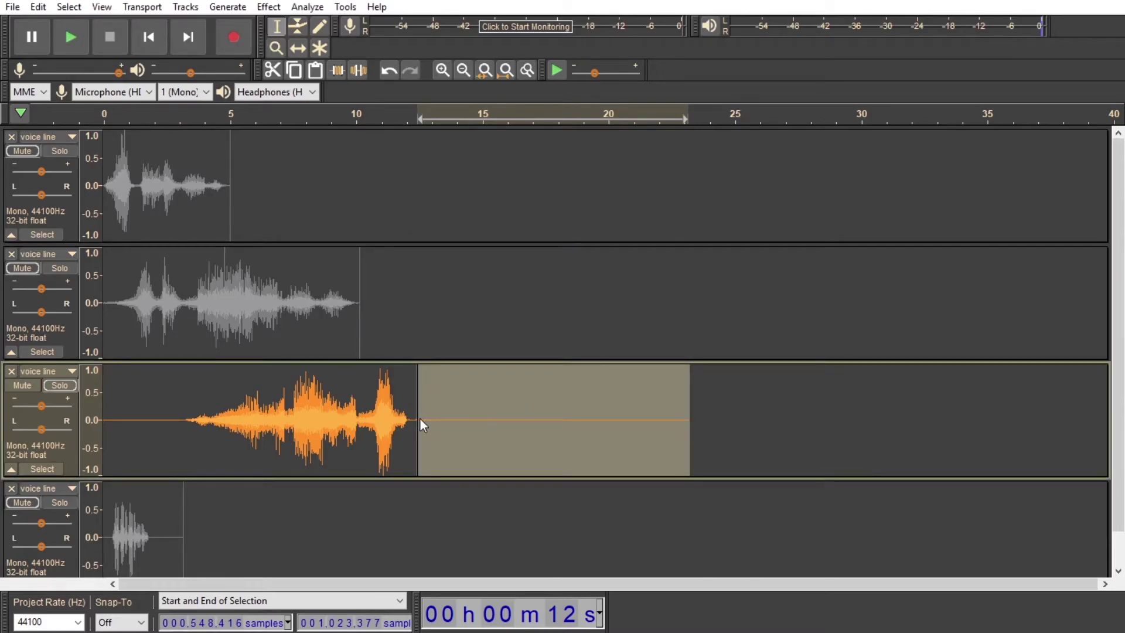
# Step: Apply reverb to the whole clip with Reverberance 80, Wet Gain 8 and Dry Gain 10
pyautogui.click(390, 419)
pyautogui.doubleClick(378, 419)
pyautogui.click(269, 7)
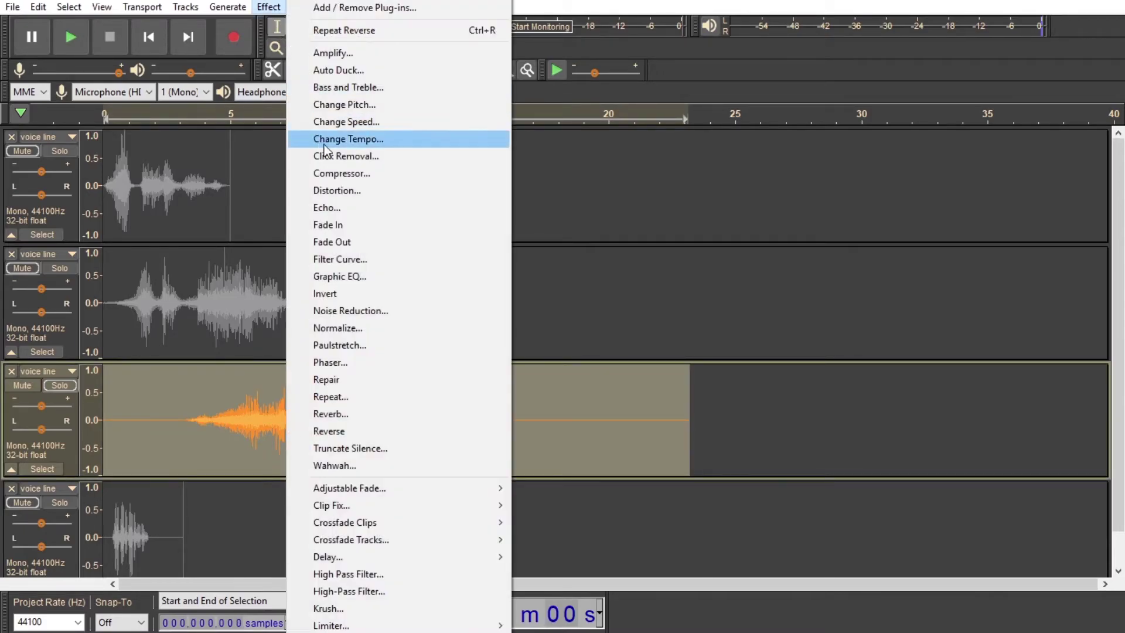
pyautogui.click(341, 418)
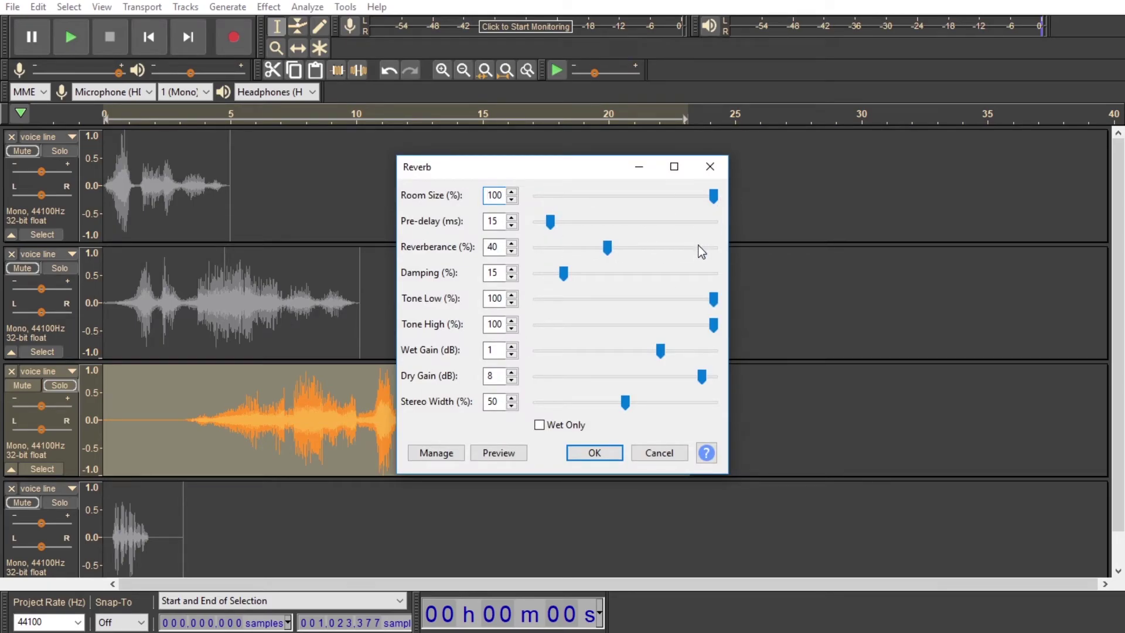
pyautogui.moveTo(701, 252); pyautogui.dragTo(711, 253)
pyautogui.moveTo(685, 353); pyautogui.dragTo(696, 351)
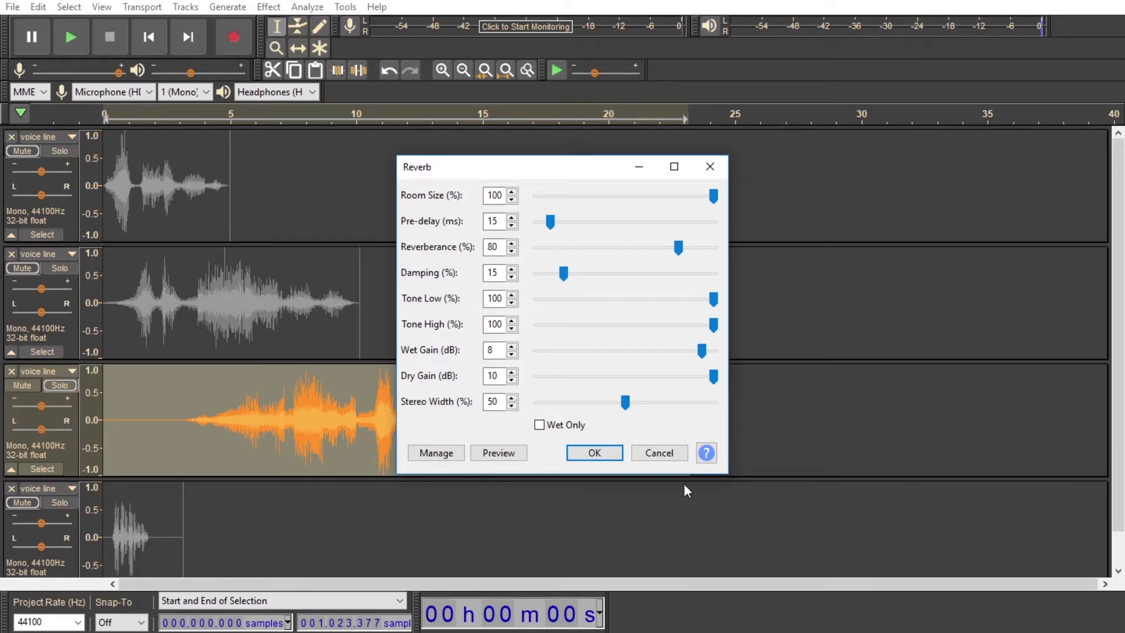
pyautogui.click(595, 455)
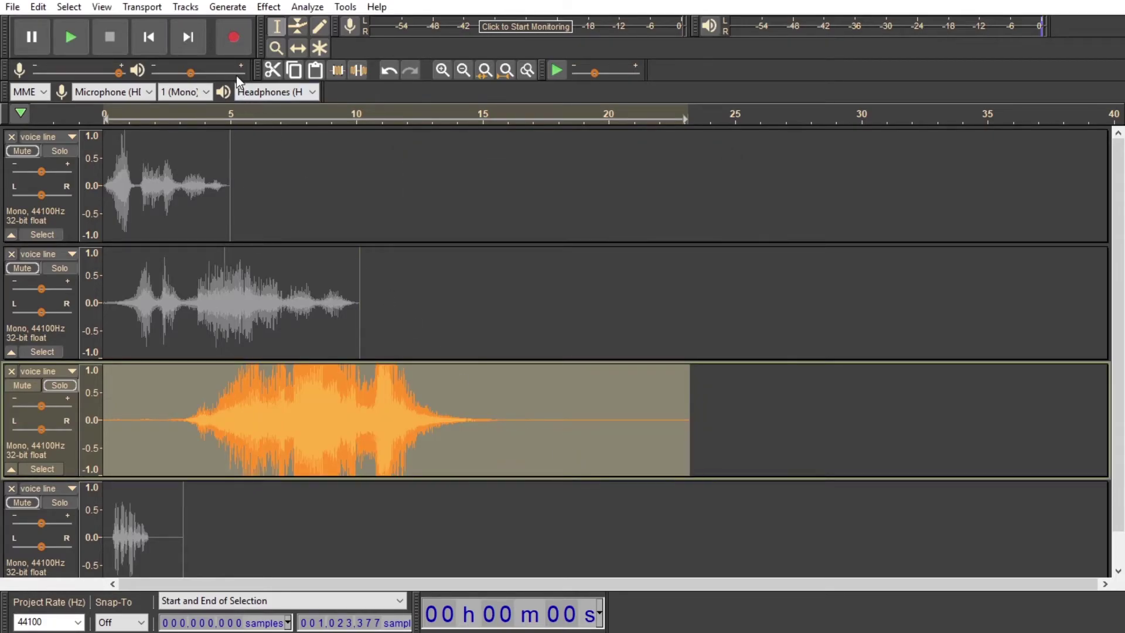
# Step: Normalize the reverbed third clip and delete its silent tail from 14.7 to 23.9 s
pyautogui.click(271, 7)
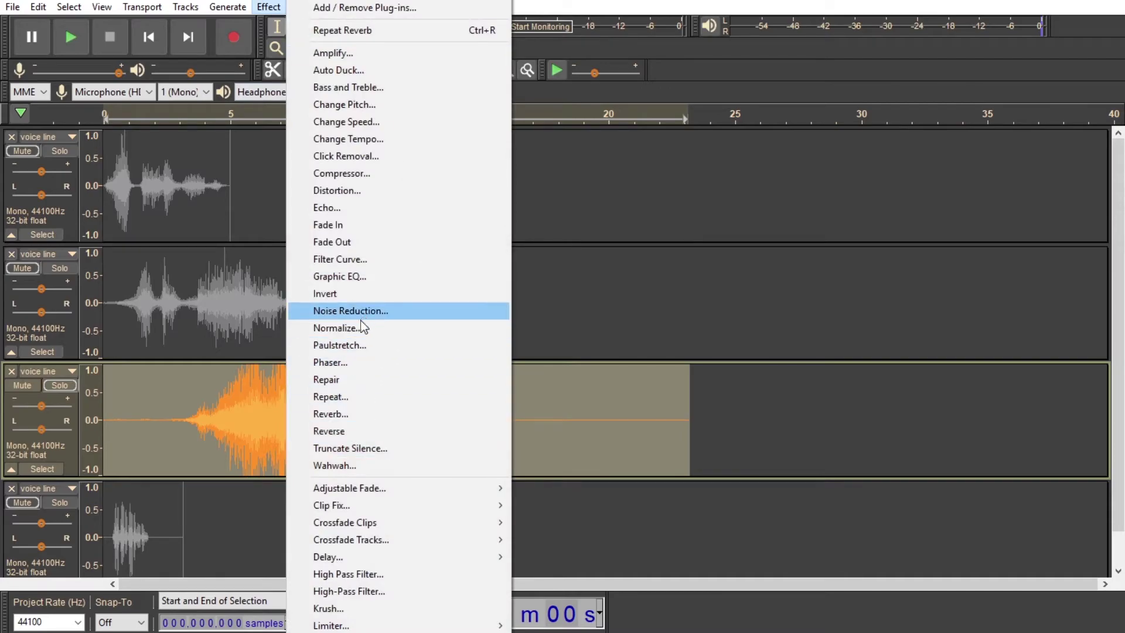
pyautogui.click(360, 325)
pyautogui.click(592, 364)
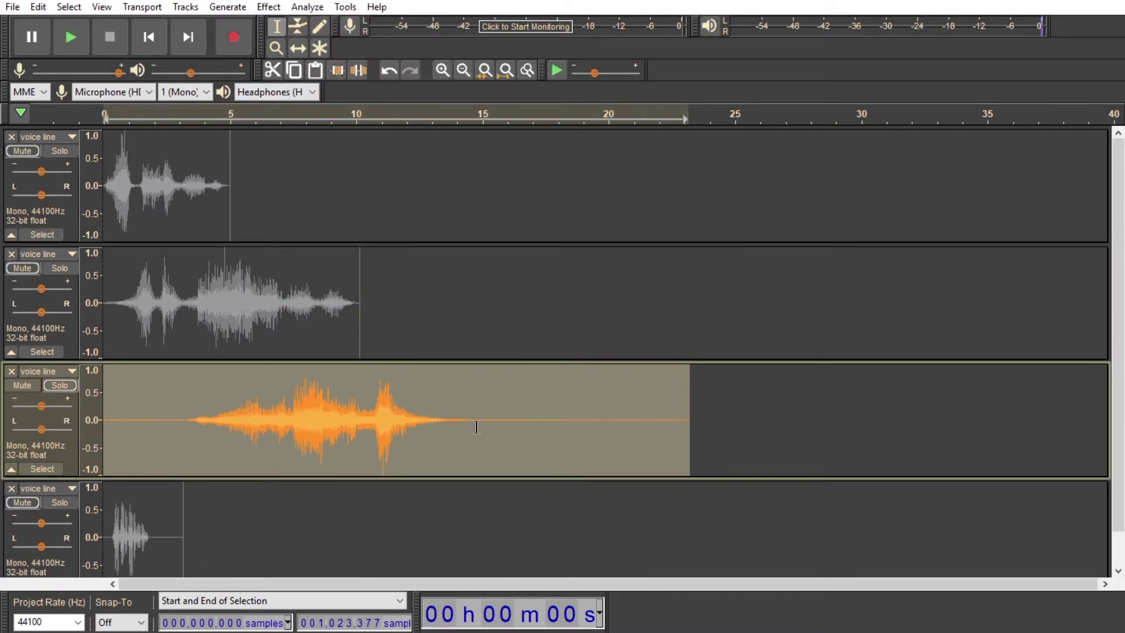
pyautogui.moveTo(475, 422); pyautogui.dragTo(707, 421)
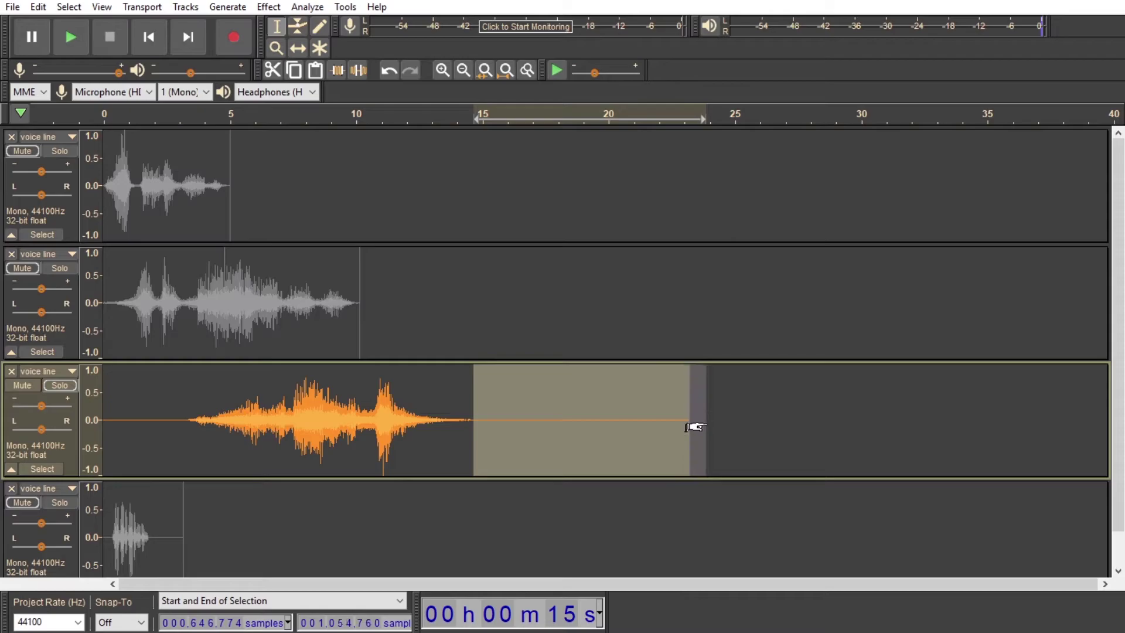
pyautogui.press('Delete')
# Step: Reverse the clip back to forward and pad silence after it, selecting the whole track
pyautogui.doubleClick(392, 404)
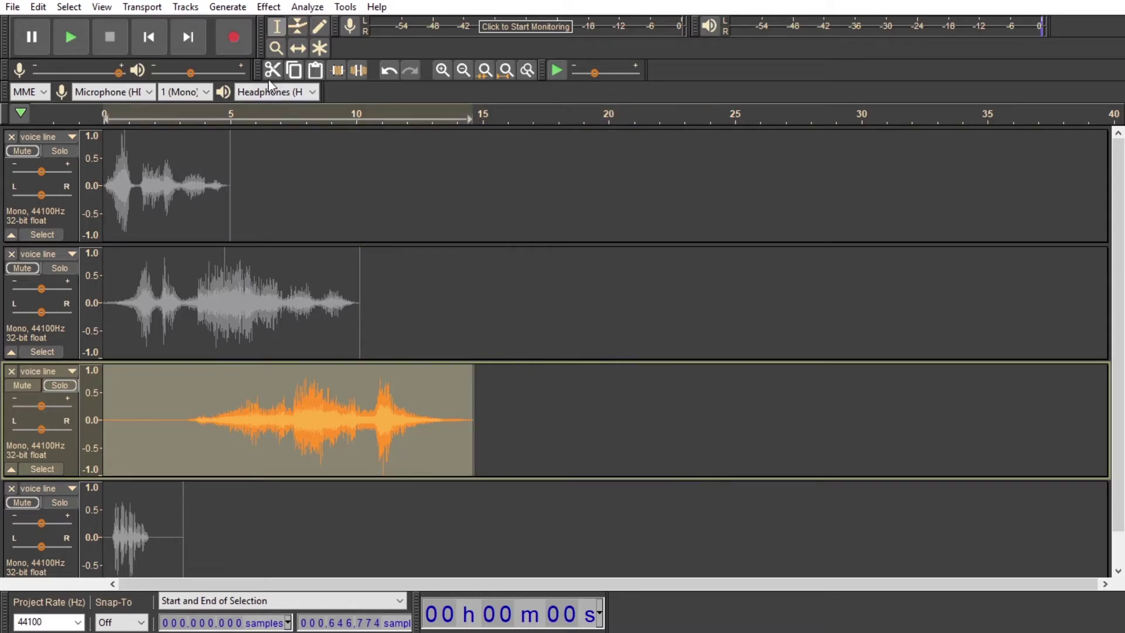
pyautogui.click(270, 12)
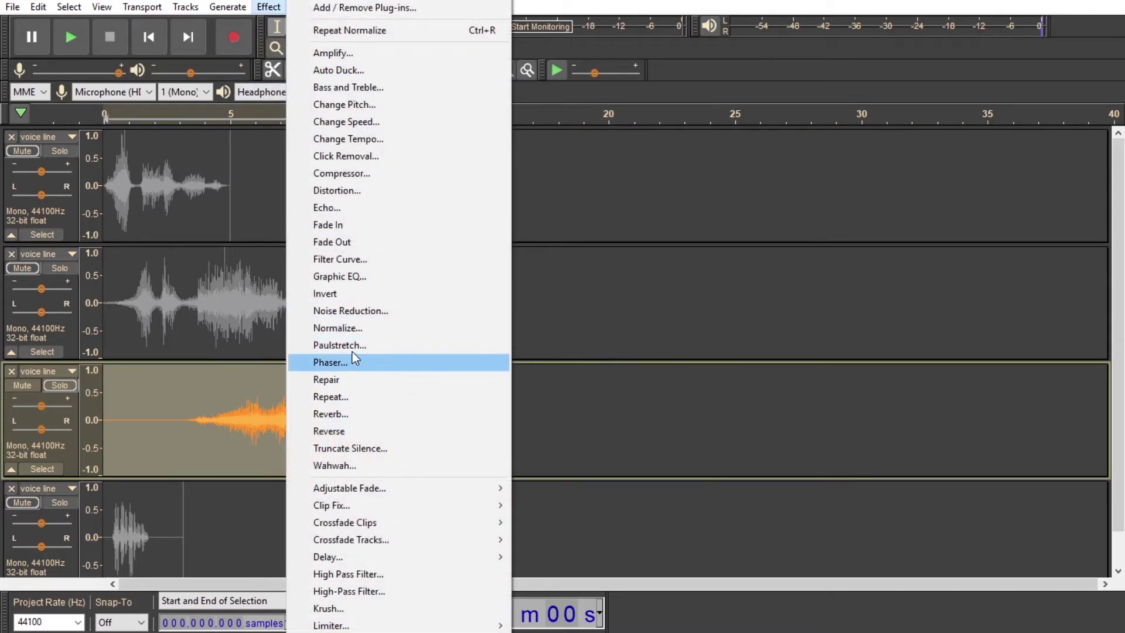
pyautogui.click(348, 430)
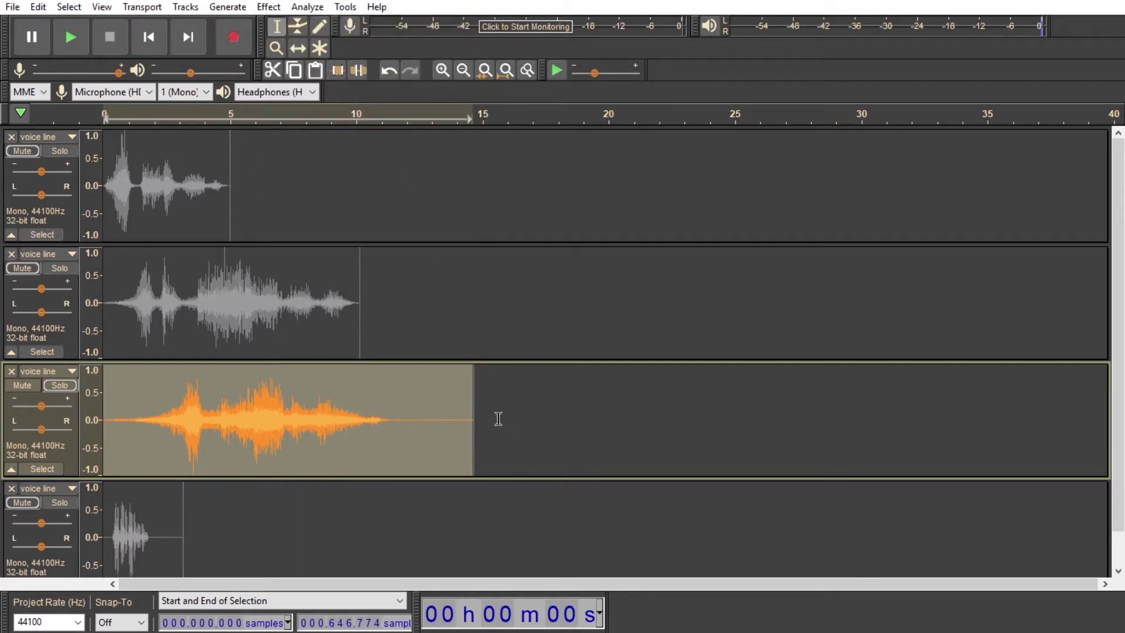
pyautogui.moveTo(500, 418); pyautogui.dragTo(765, 434)
pyautogui.click(228, 7)
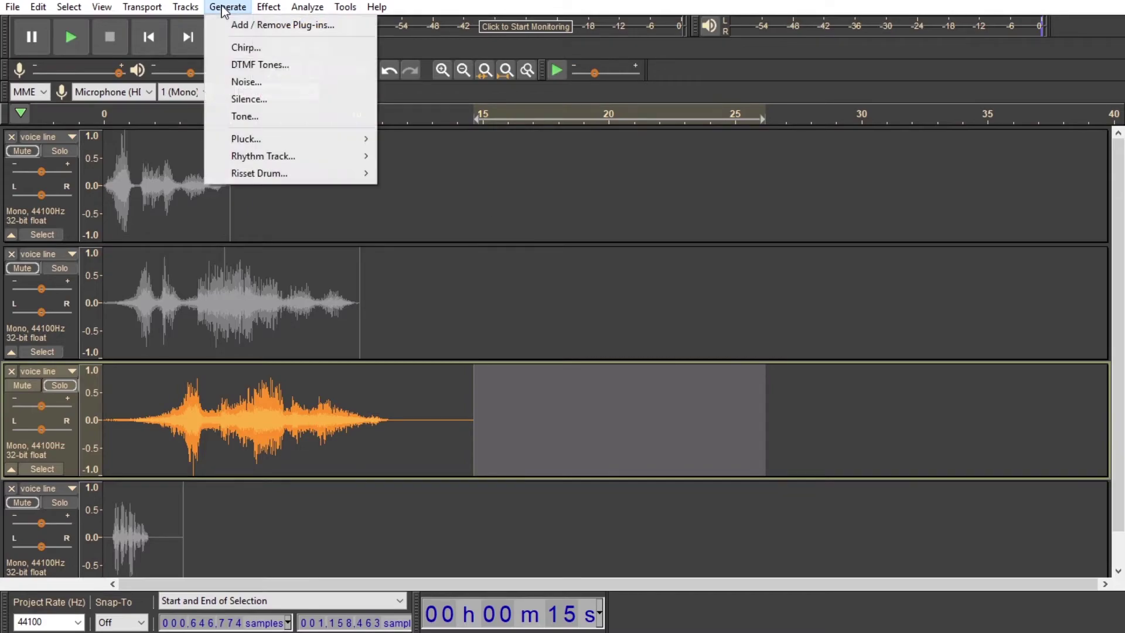
pyautogui.click(254, 101)
pyautogui.click(602, 364)
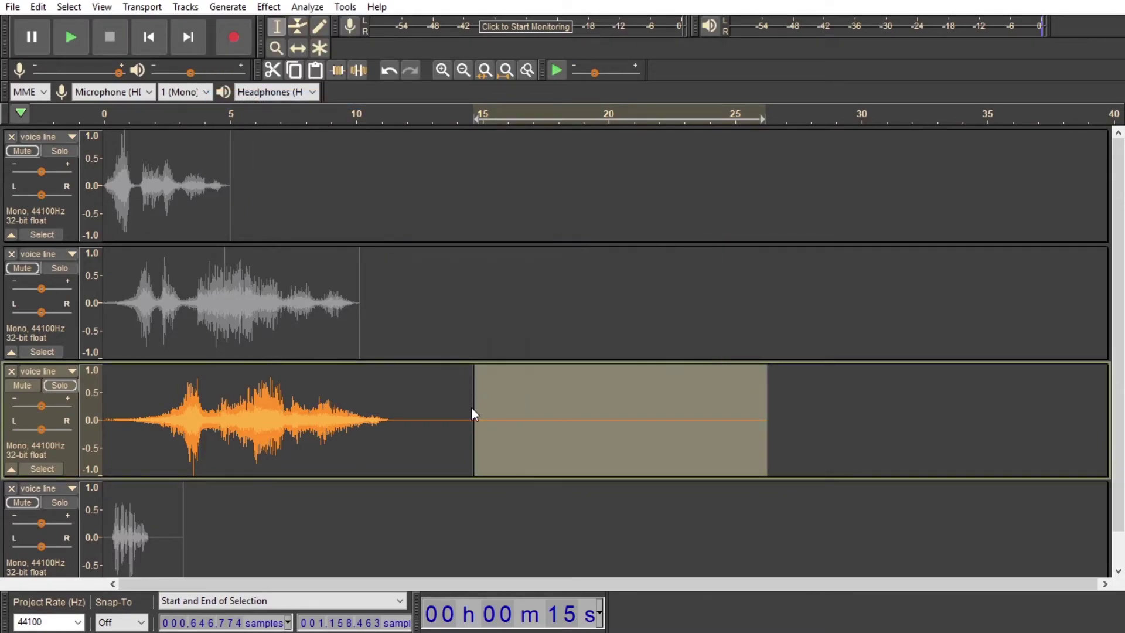
pyautogui.hotkey('shift', 'Home')
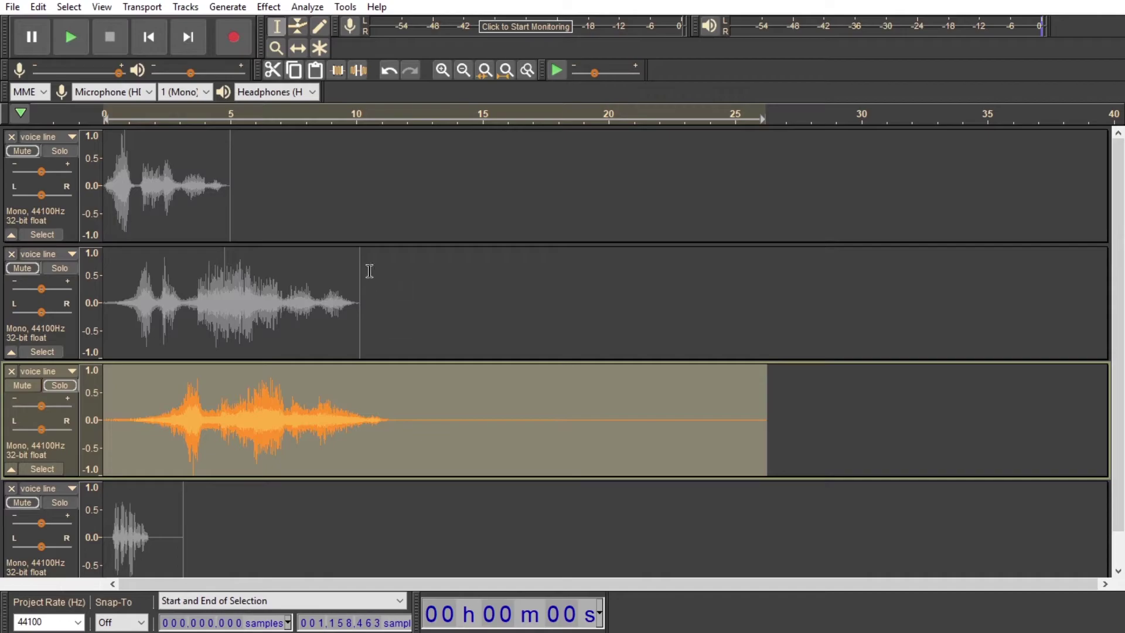
# Step: Apply a big-room reverb with Reverberance lowered to 50 to the third line
pyautogui.click(268, 7)
pyautogui.click(370, 419)
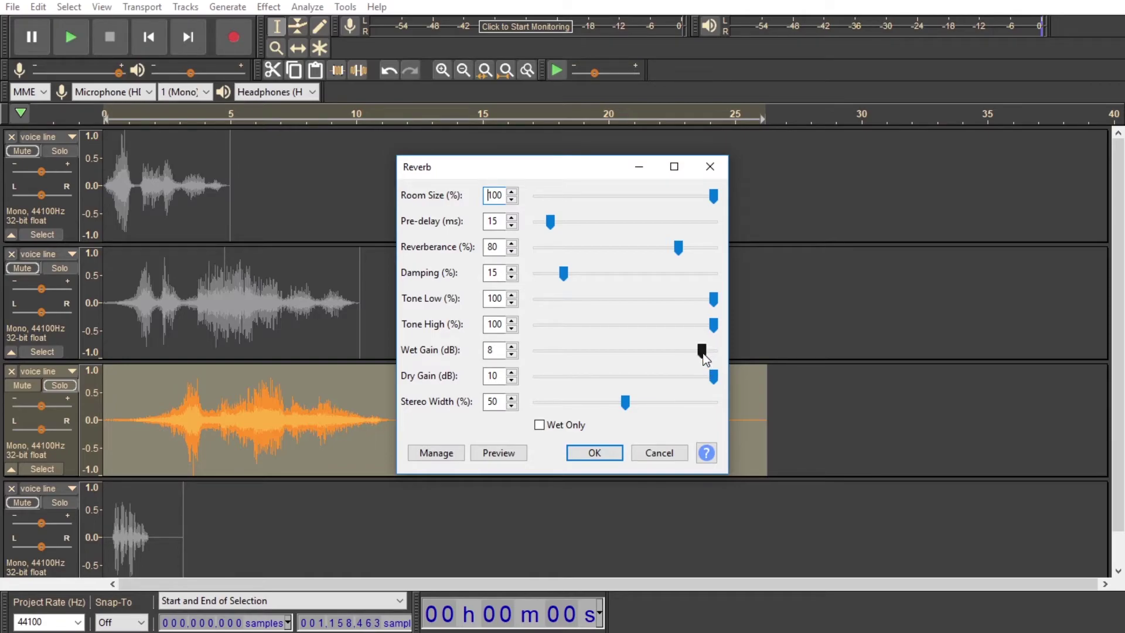
pyautogui.click(603, 247)
pyautogui.click(603, 248)
pyautogui.click(603, 247)
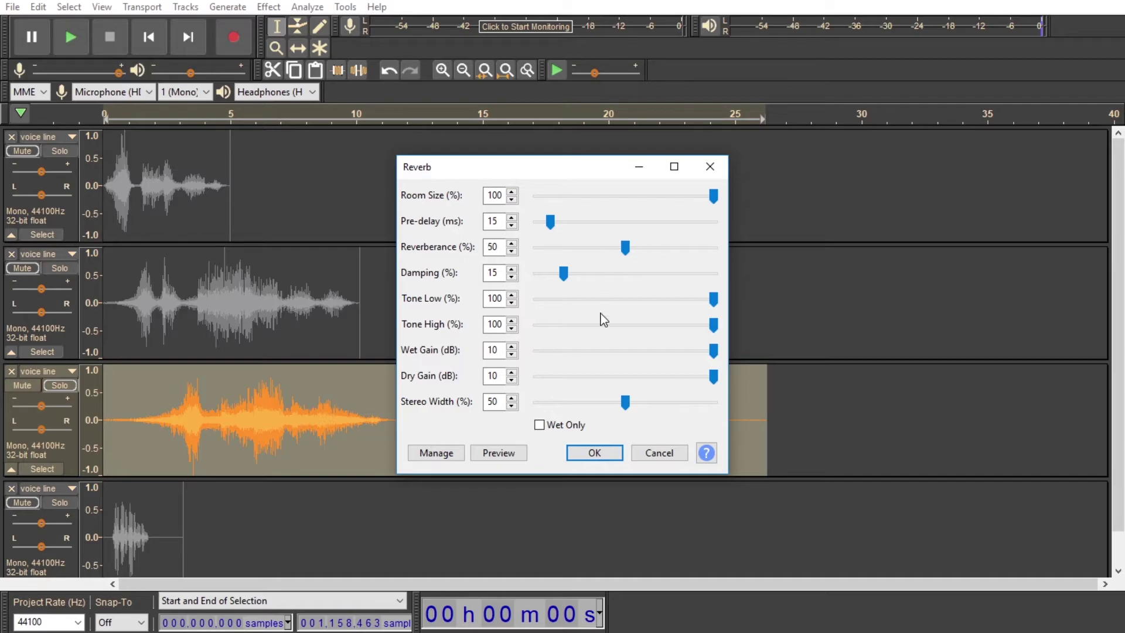
pyautogui.click(592, 454)
# Step: Normalize the third line, trim silence from both ends, and play it back
pyautogui.click(259, 11)
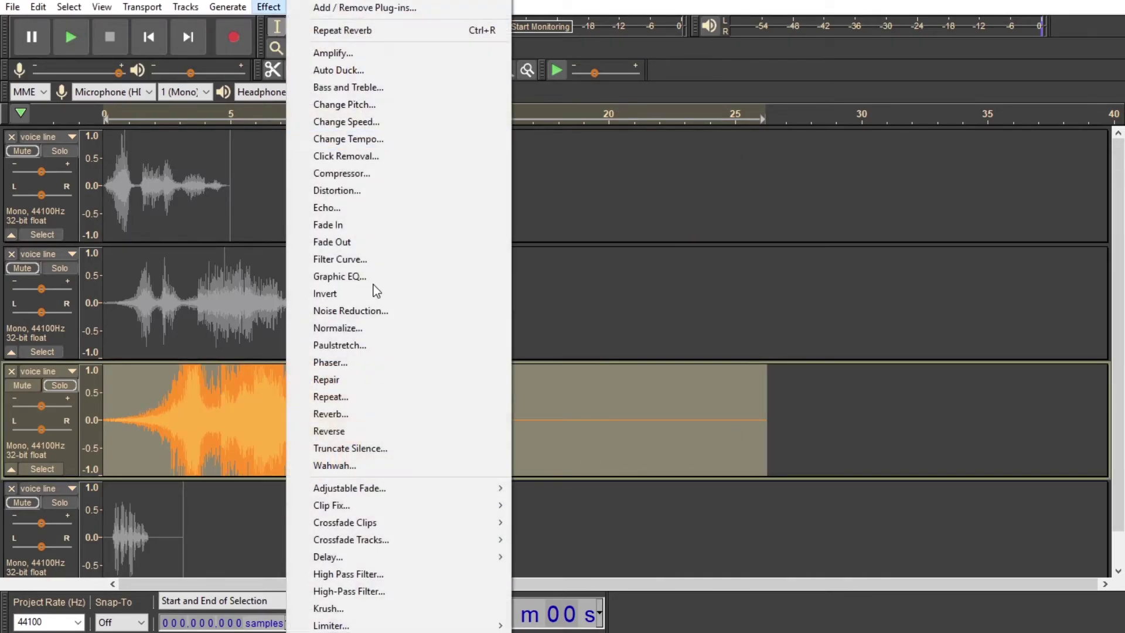
pyautogui.click(356, 326)
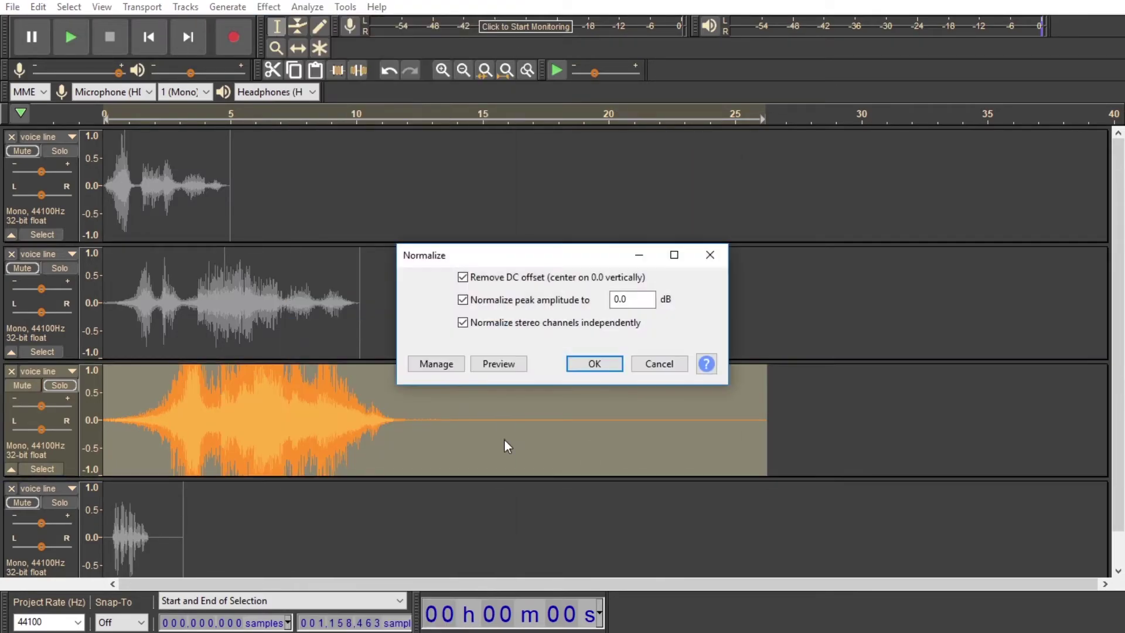
pyautogui.click(607, 370)
pyautogui.moveTo(394, 419); pyautogui.dragTo(765, 420)
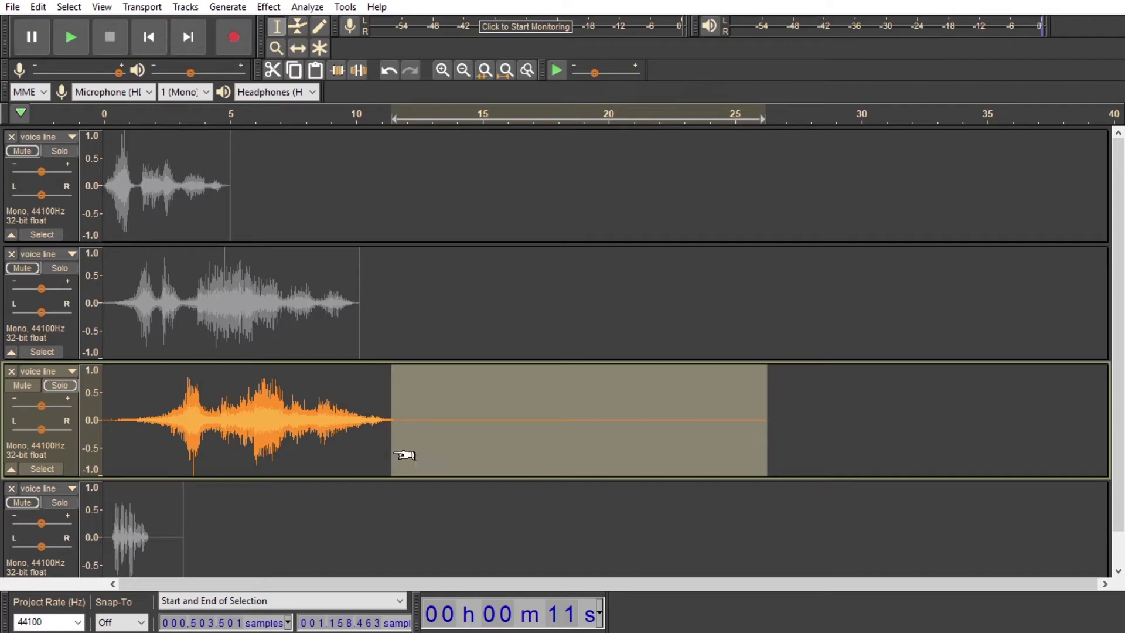
pyautogui.press('Delete')
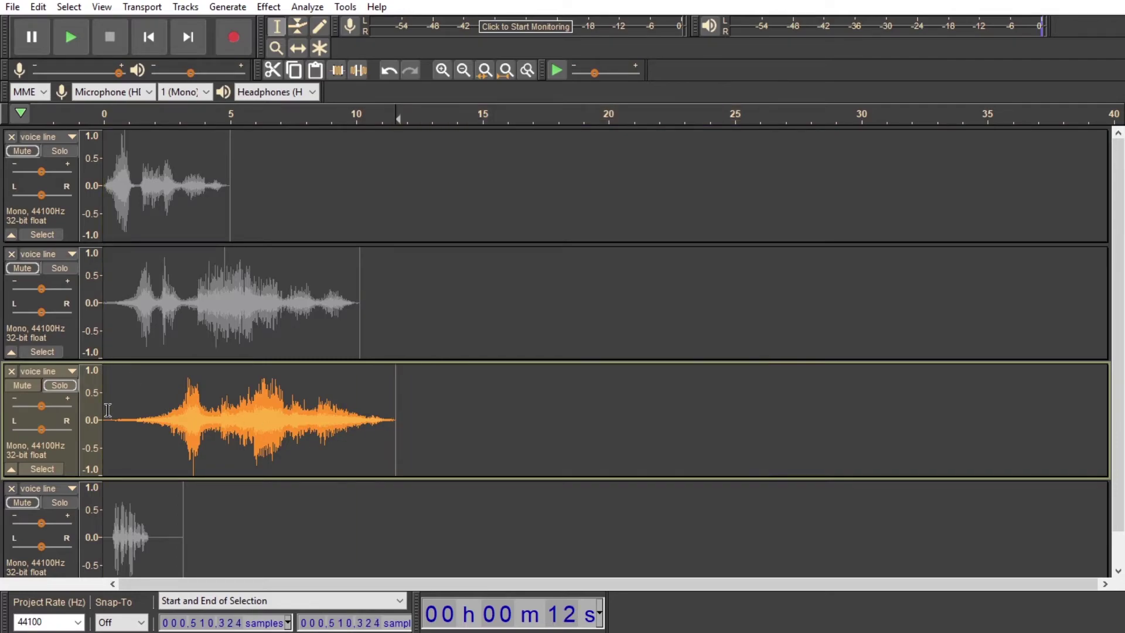
pyautogui.moveTo(106, 420); pyautogui.dragTo(68, 416)
pyautogui.press('Delete')
pyautogui.press('space')
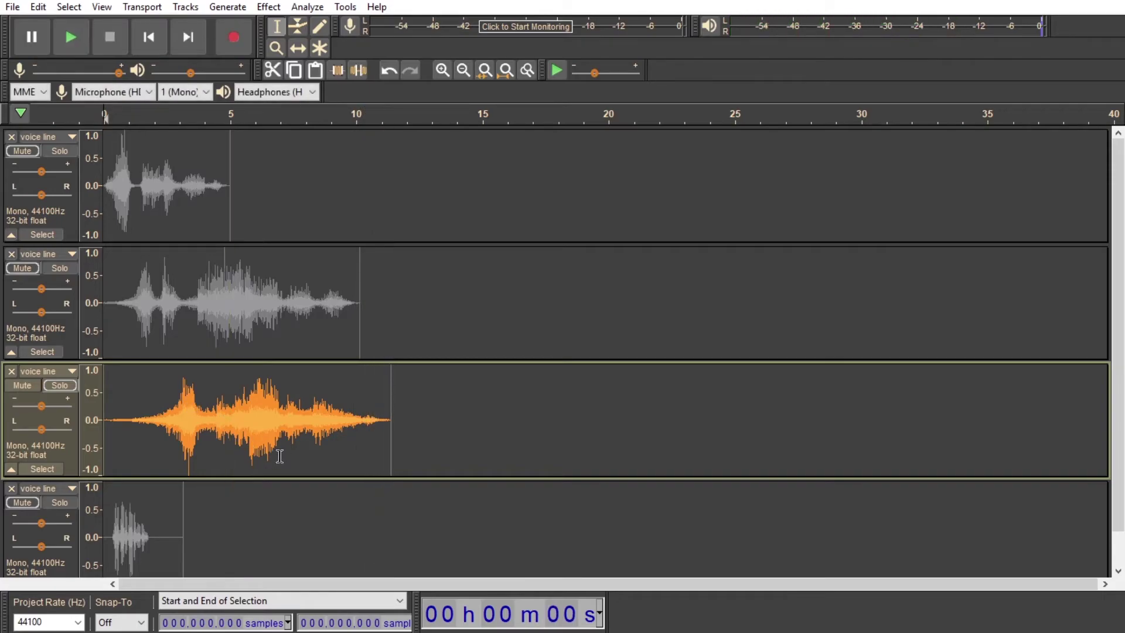
# Step: Select the fourth voice line clip, solo its track, and play it back
pyautogui.scroll(-1, 175, 455)
pyautogui.click(146, 472)
pyautogui.doubleClick(145, 472)
pyautogui.click(54, 465)
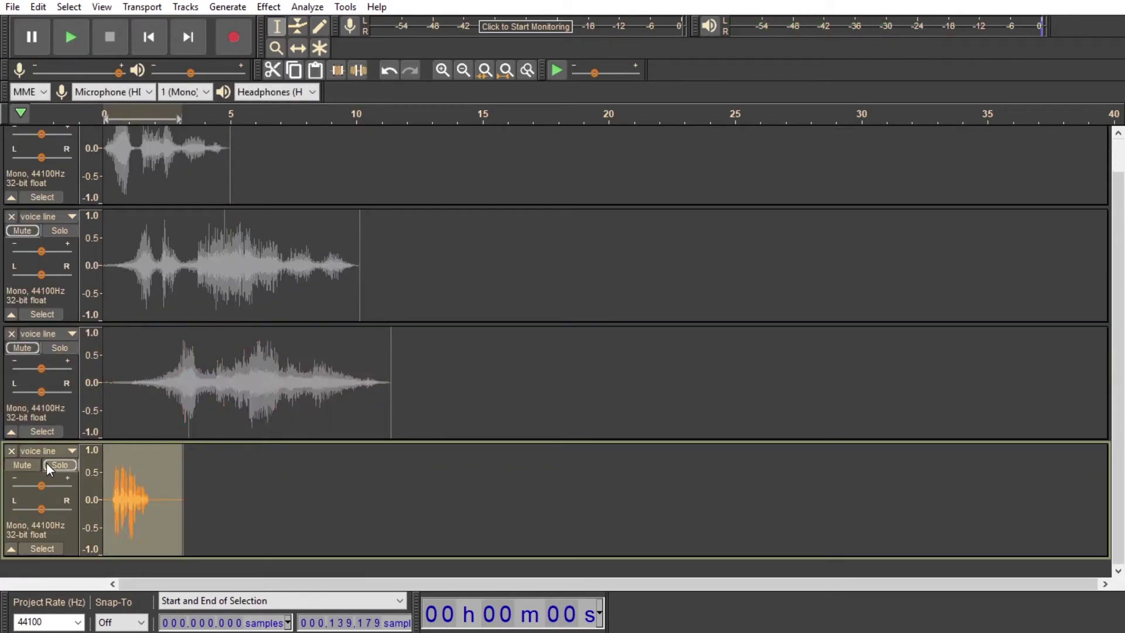
pyautogui.press('space')
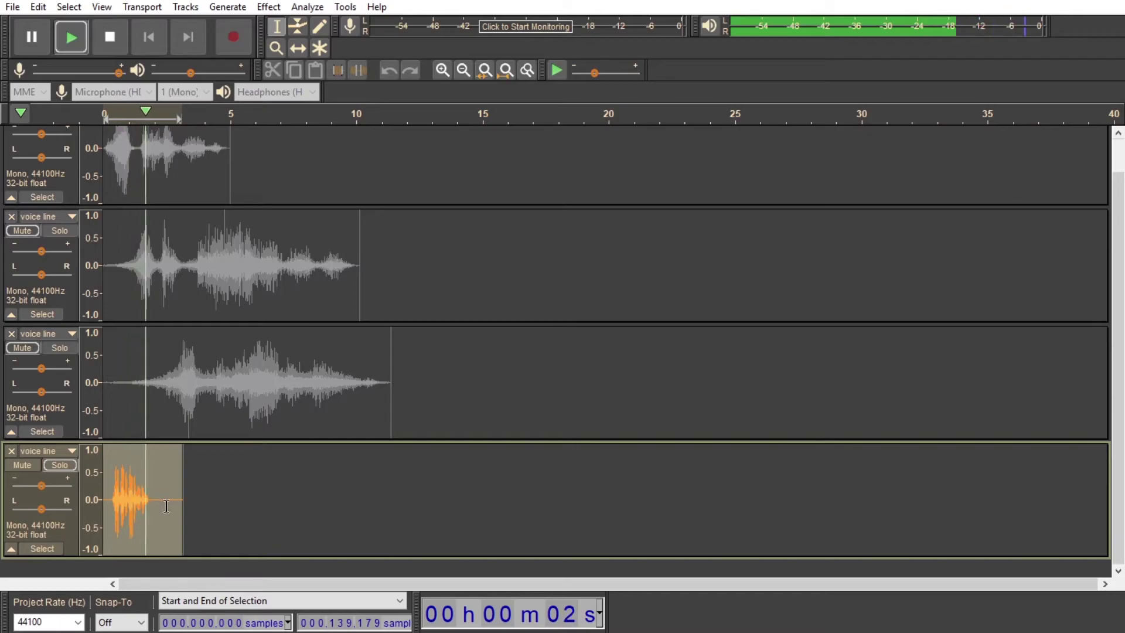
pyautogui.press('space')
# Step: Select the spoken part of the fourth line, Paulstretch it at factor 3.0, and play it
pyautogui.moveTo(154, 486); pyautogui.dragTo(187, 491)
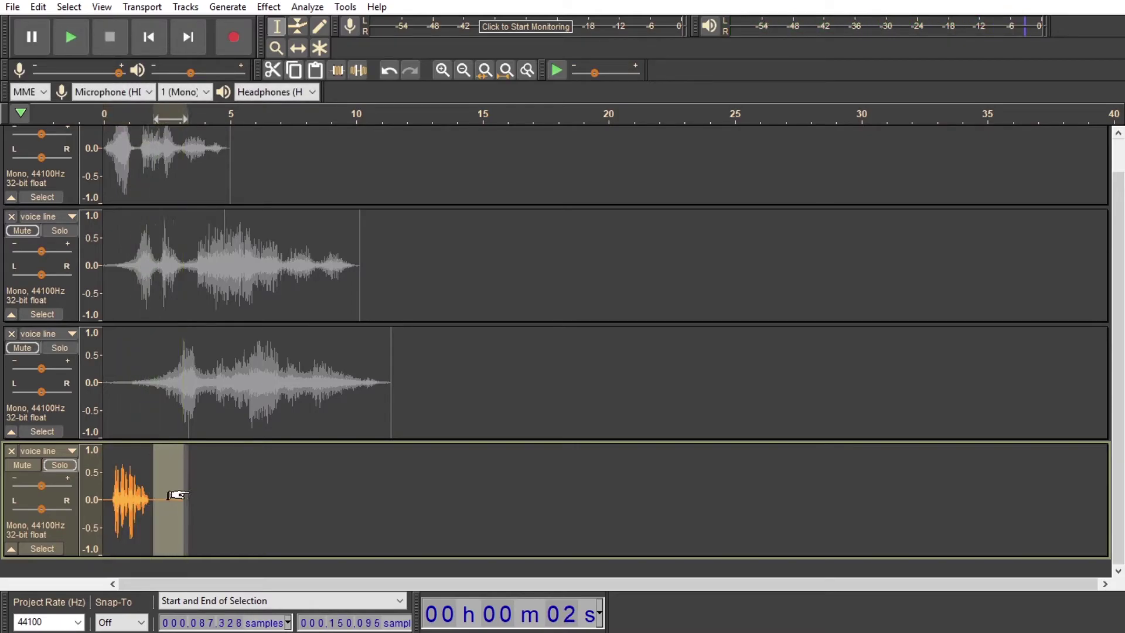
pyautogui.click(135, 489)
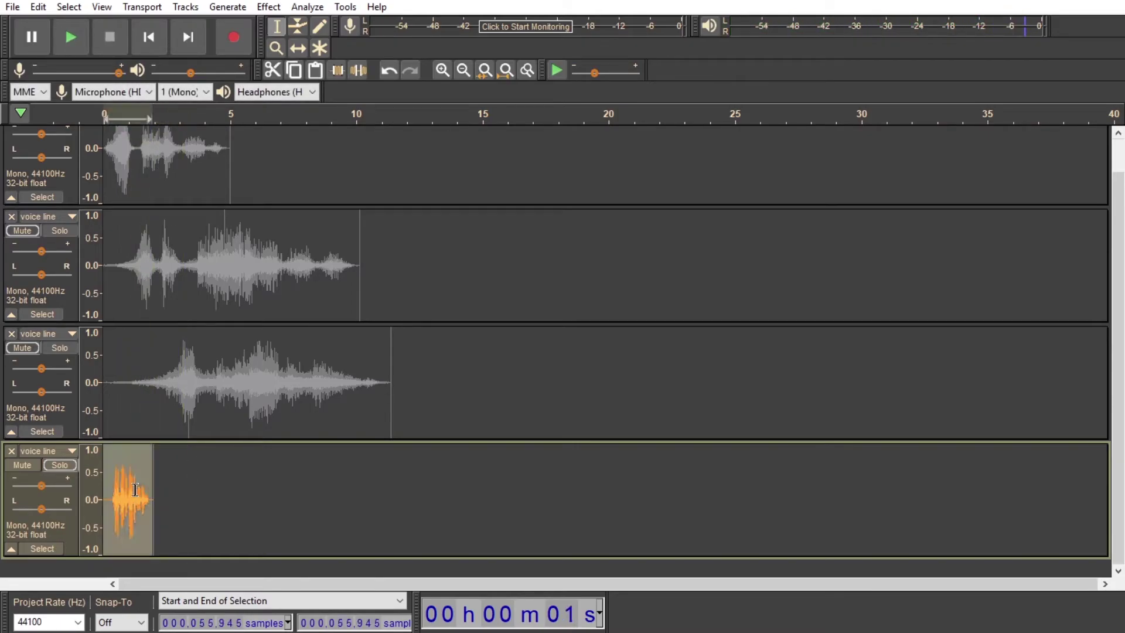
pyautogui.click(280, 6)
pyautogui.click(350, 345)
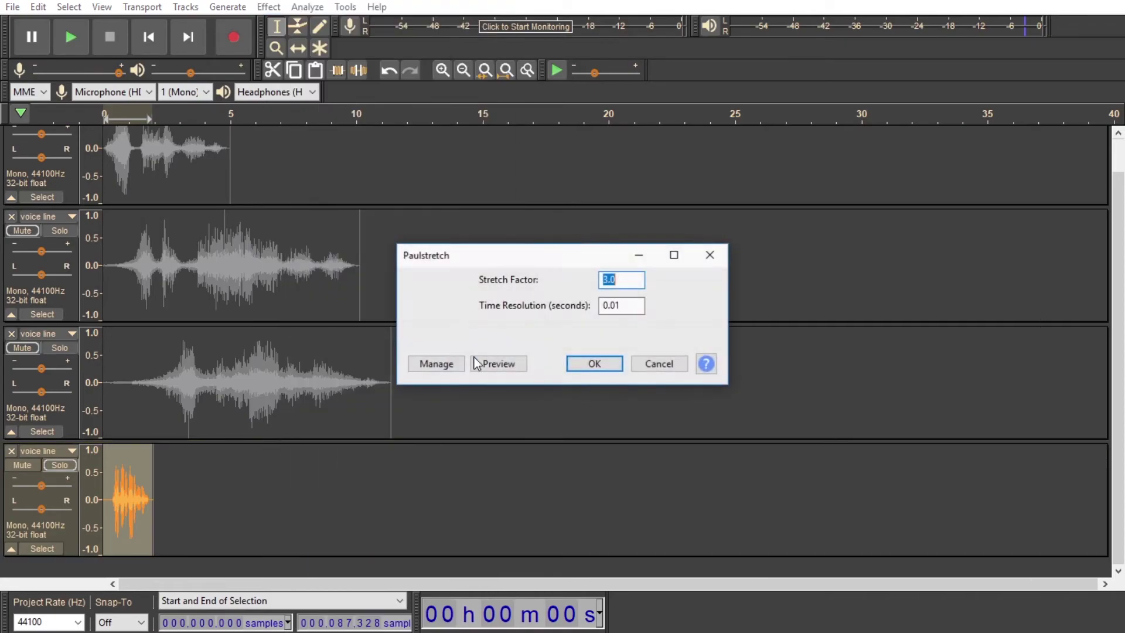
pyautogui.click(593, 364)
pyautogui.press('space')
# Step: Undo two steps of the stretch edit, replay the line, and reselect the whole fourth clip
pyautogui.hotkey('ctrl', 'z')
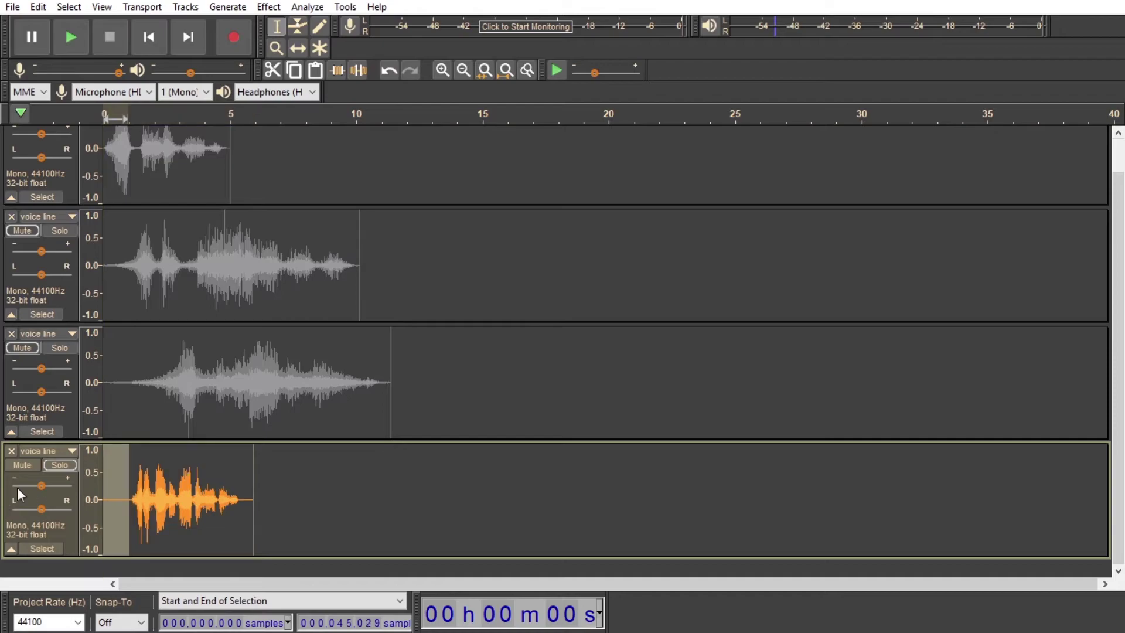
pyautogui.hotkey('ctrl', 'z')
pyautogui.press('space')
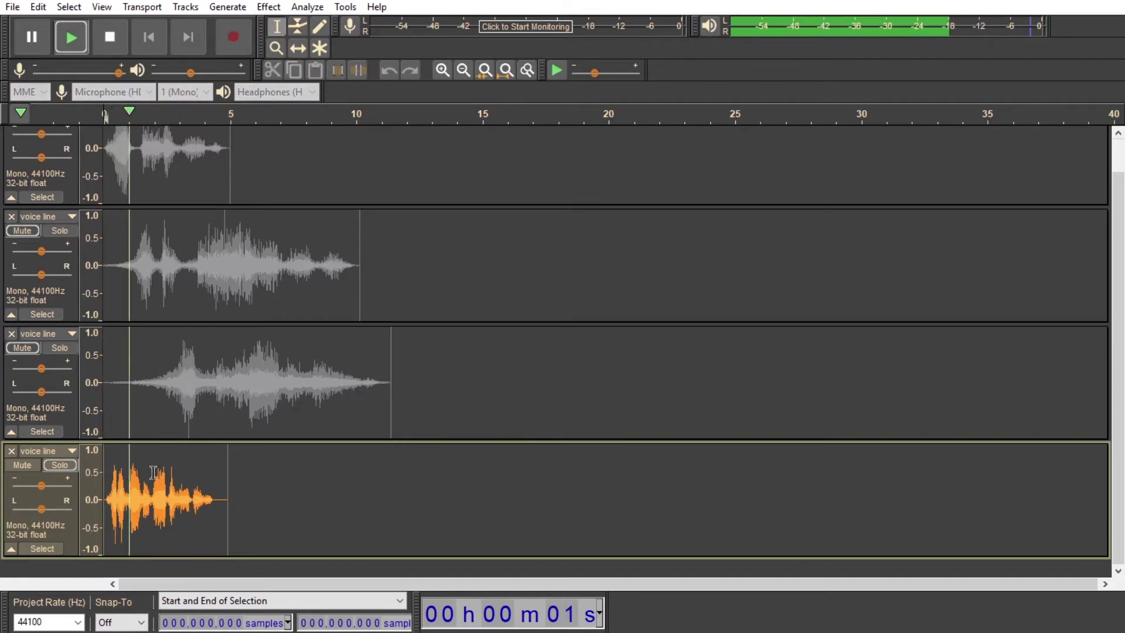
pyautogui.doubleClick(193, 480)
pyautogui.press('space')
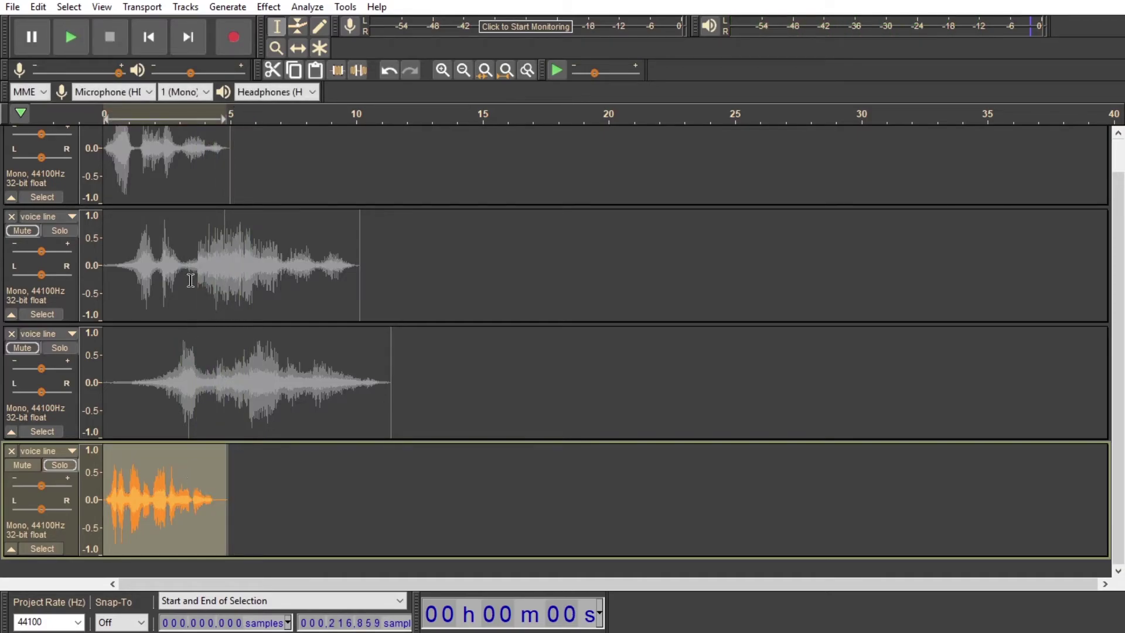
# Step: Reverse the fourth voice line, audition it, and apply a 1000 Hz low-pass filter
pyautogui.click(271, 7)
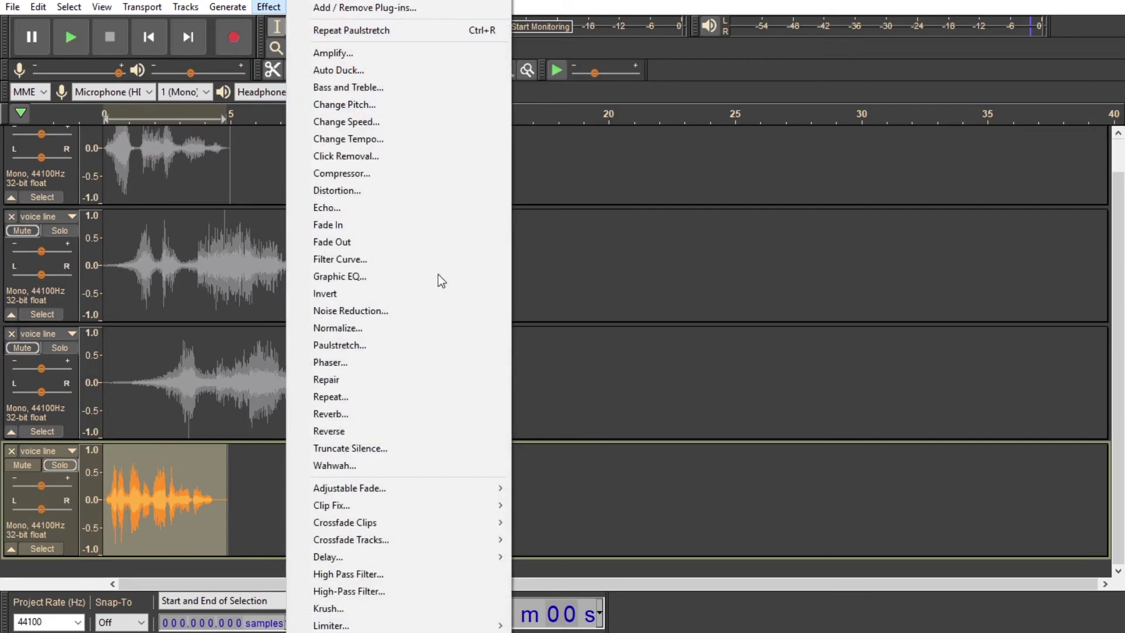
pyautogui.click(367, 432)
pyautogui.press('space')
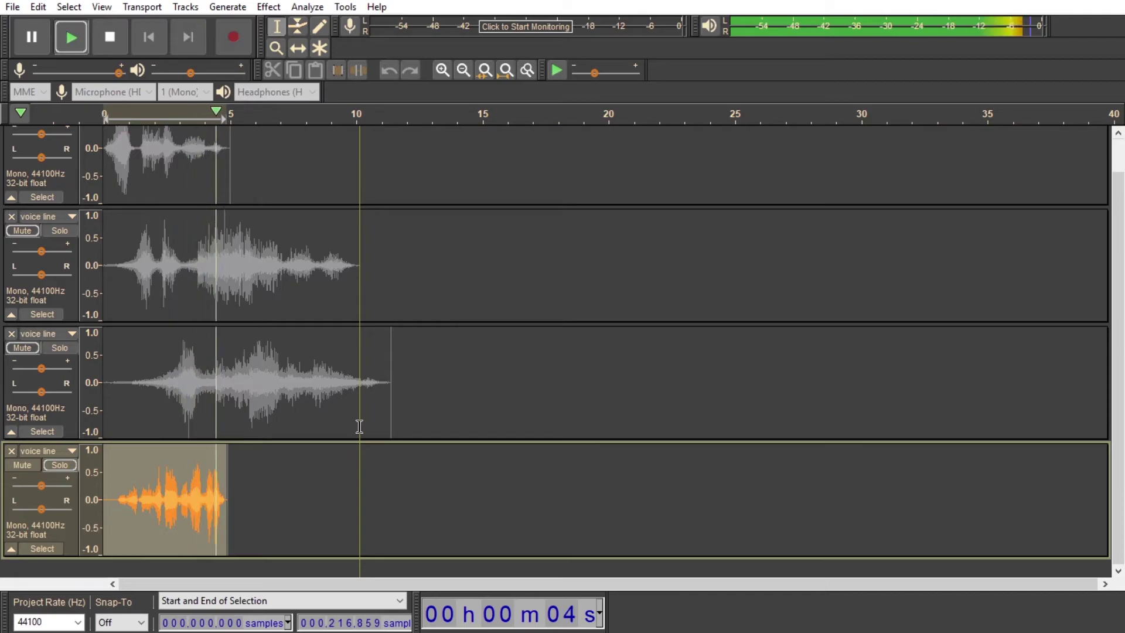
pyautogui.click(268, 6)
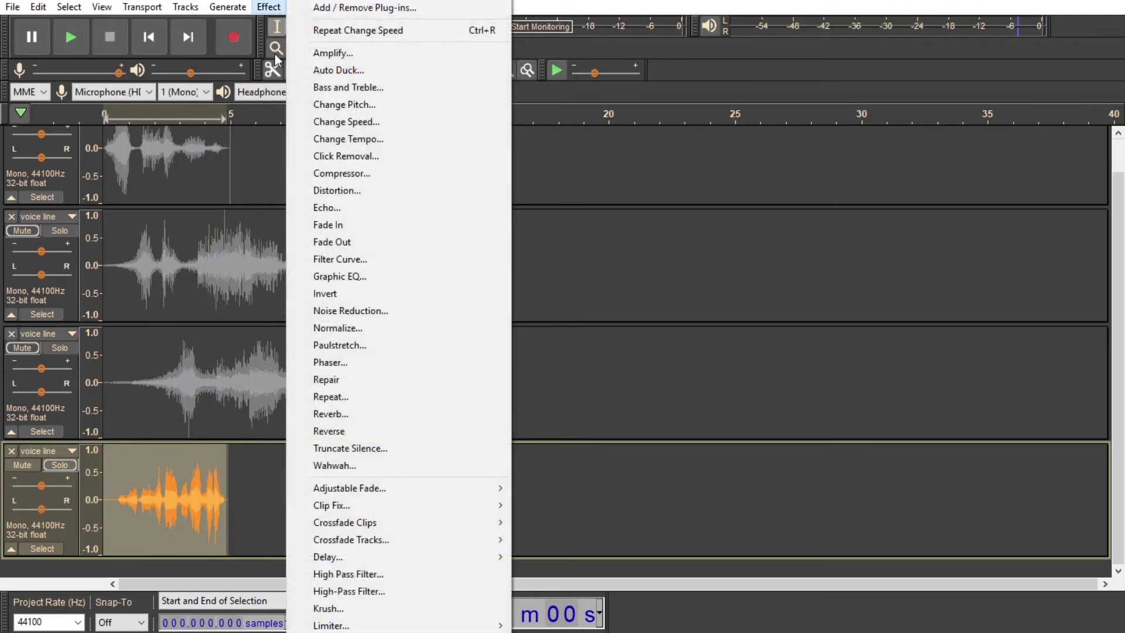
pyautogui.click(330, 625)
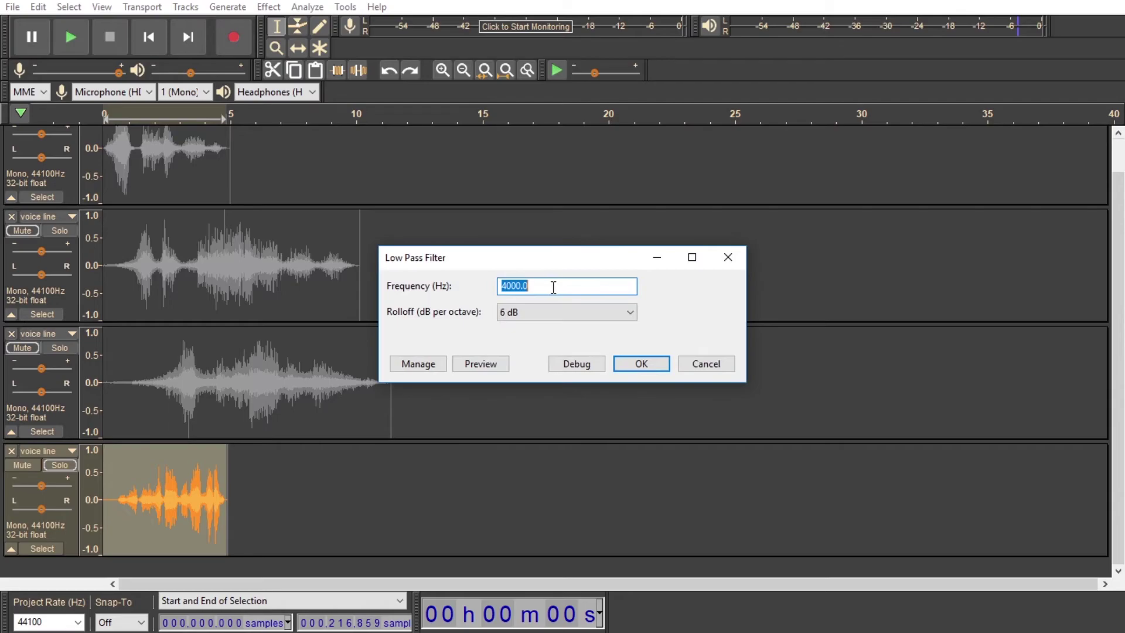
pyautogui.write('1000')
pyautogui.press('Return')
# Step: Normalize the filtered fourth line, clear the selection, and play the result
pyautogui.click(267, 5)
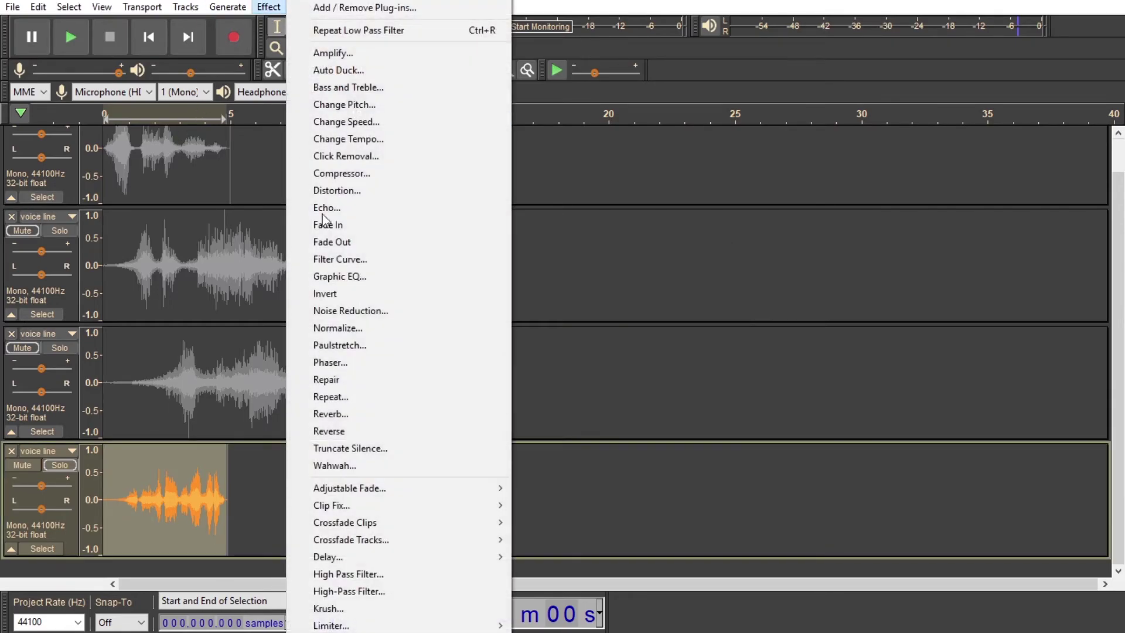
pyautogui.click(355, 328)
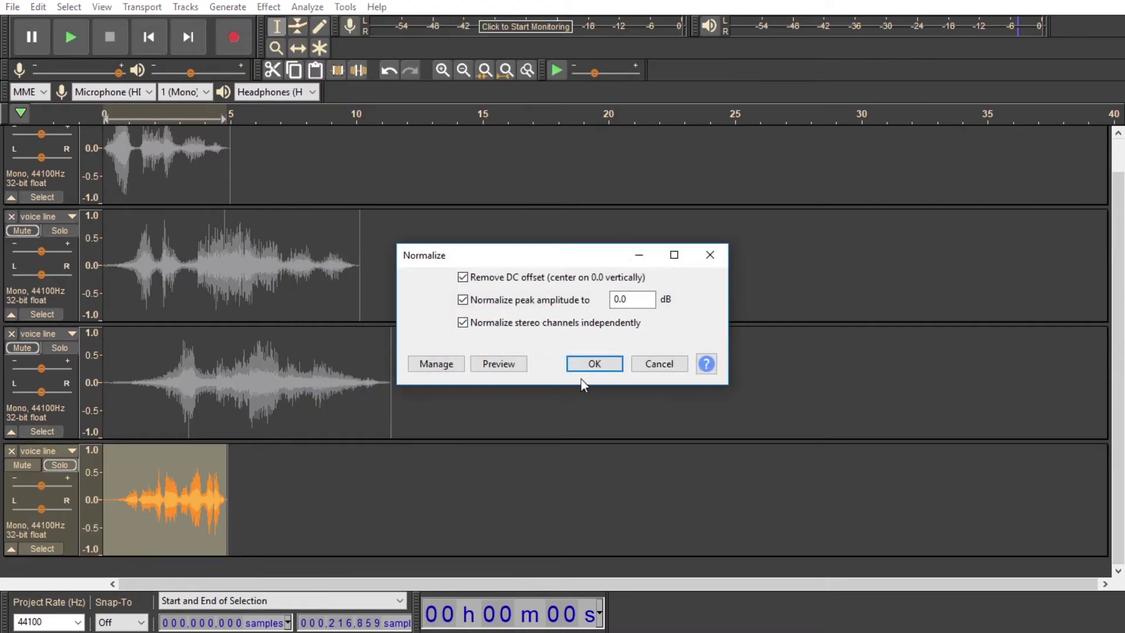
pyautogui.click(590, 366)
pyautogui.click(112, 500)
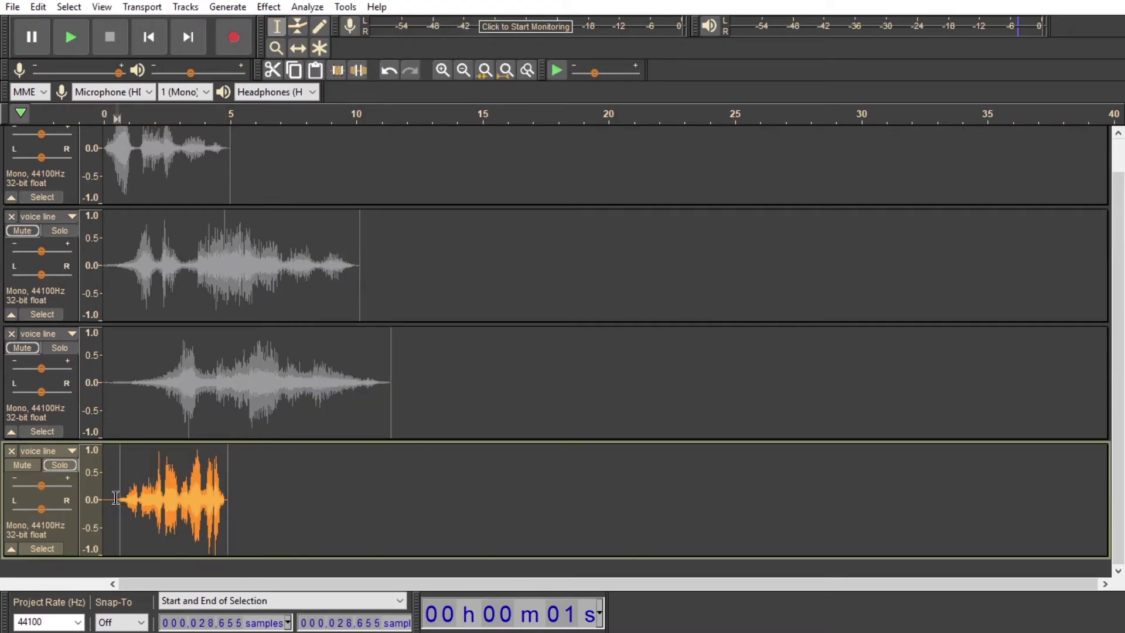
pyautogui.press('space')
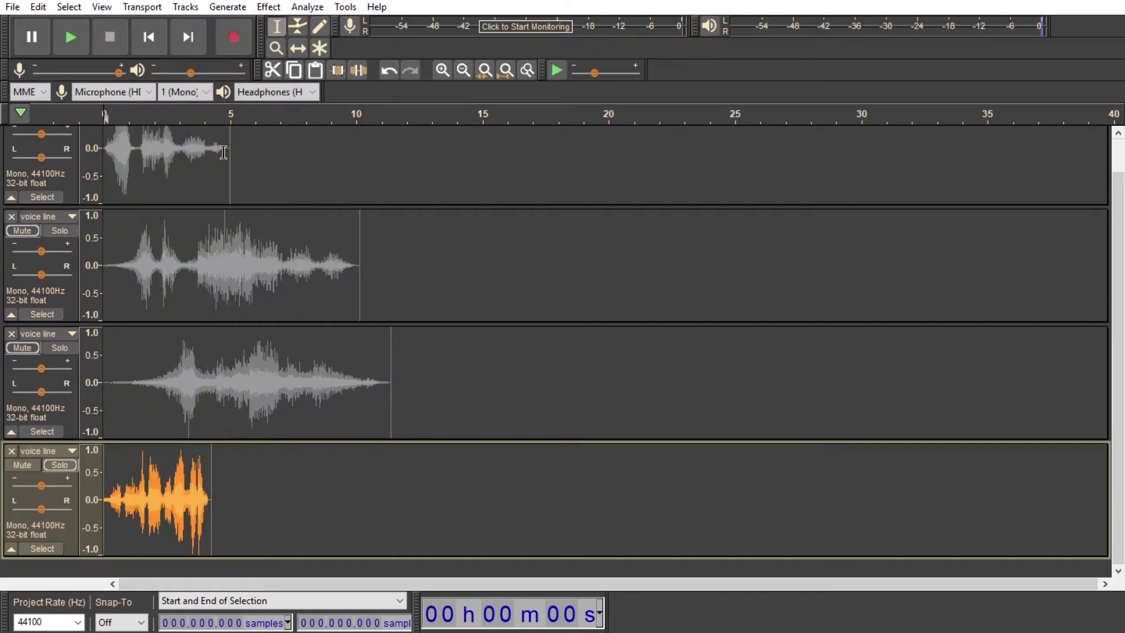
# Step: Slow the whole fourth clip to half speed with Change Speed and play it back
pyautogui.doubleClick(162, 512)
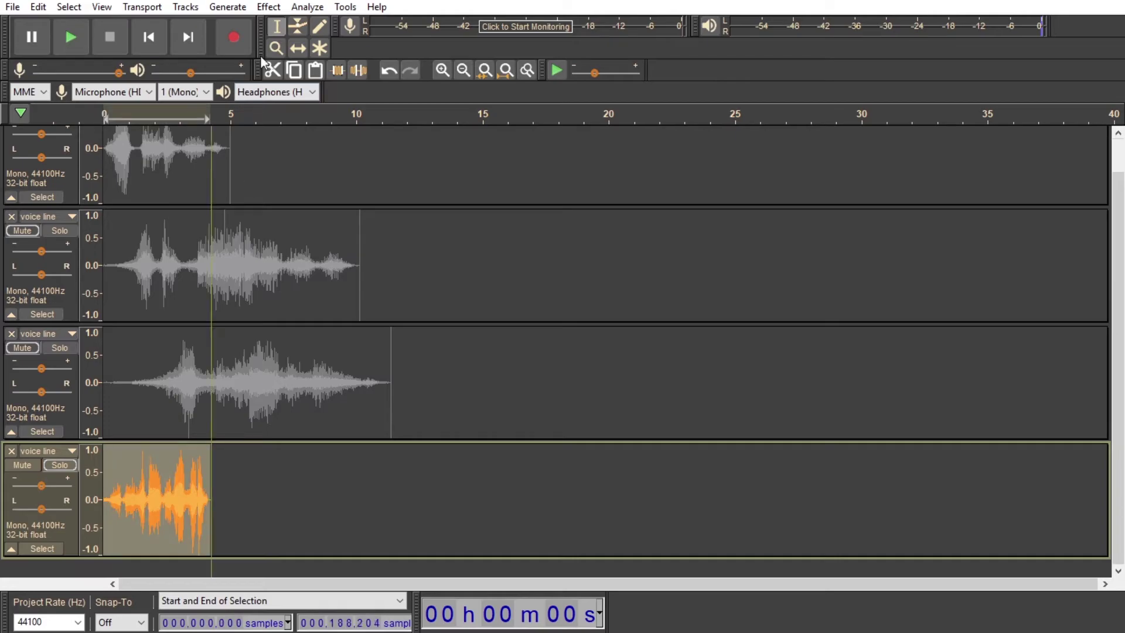
pyautogui.click(269, 7)
pyautogui.click(371, 119)
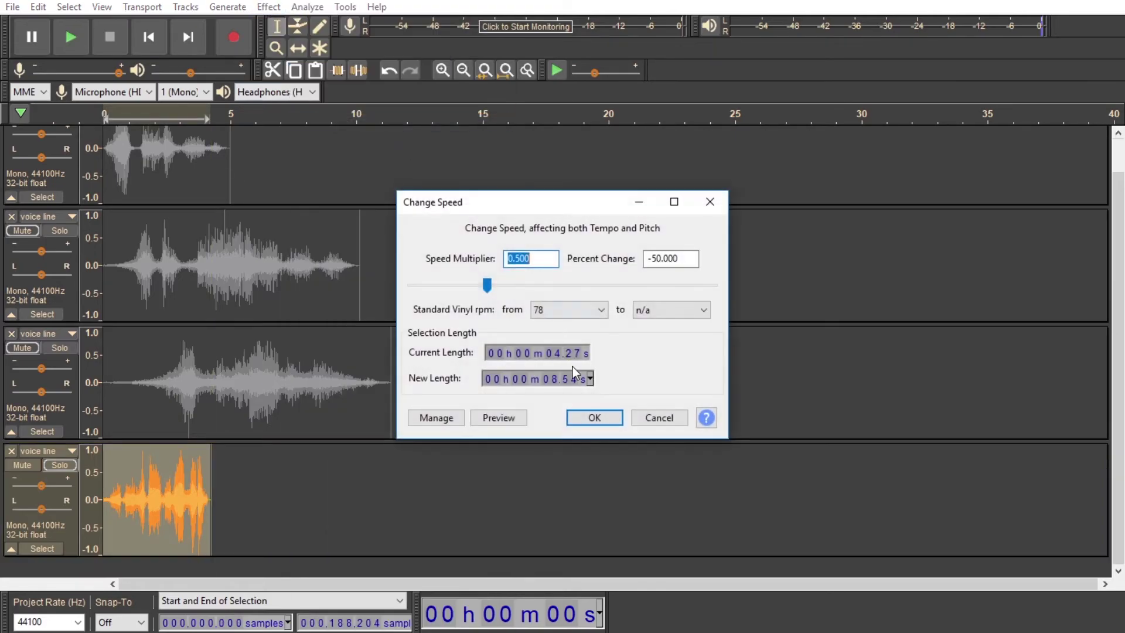
pyautogui.click(594, 417)
pyautogui.click(602, 420)
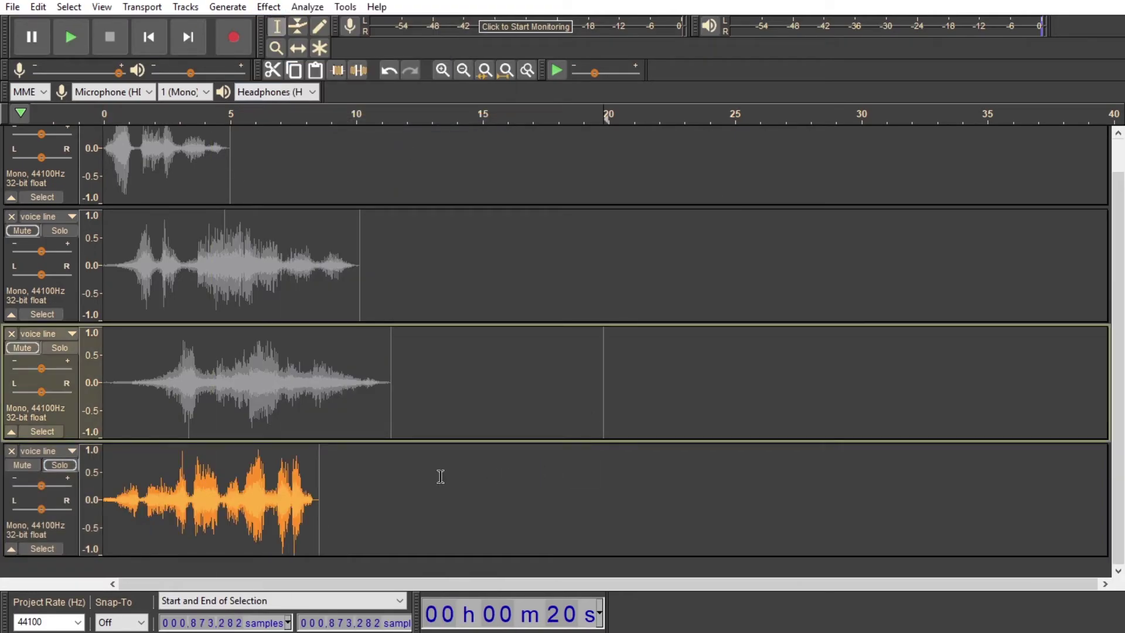
pyautogui.doubleClick(219, 519)
pyautogui.press('space')
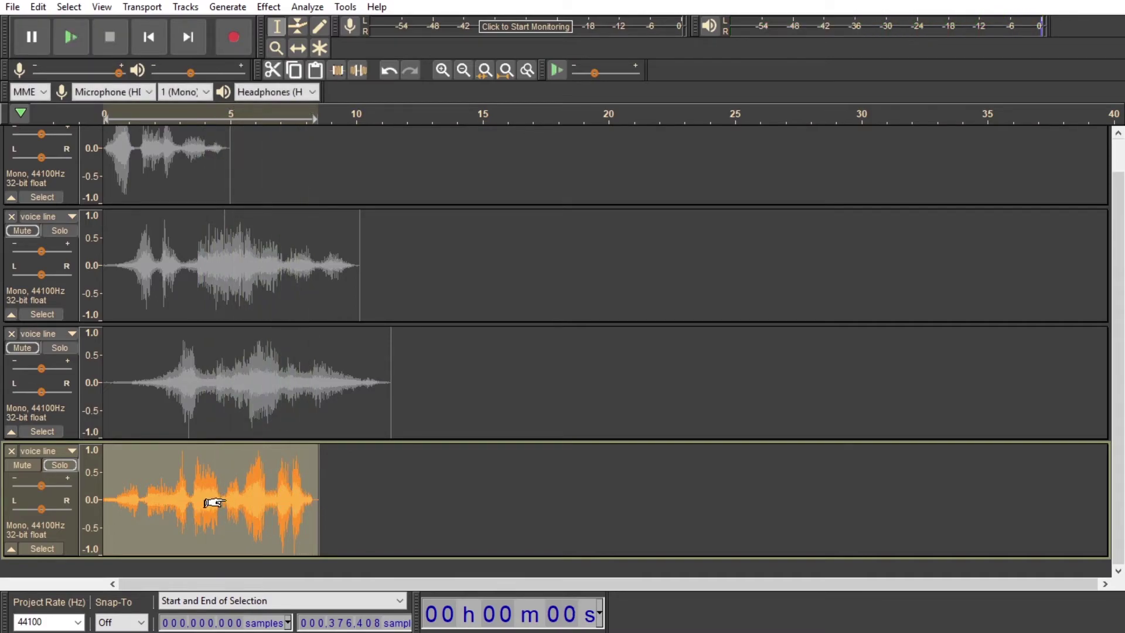
# Step: Undo the extra lengthening, reapply Change Speed at 0.500, and play the slowed line
pyautogui.hotkey('ctrl', 'z')
pyautogui.click(269, 7)
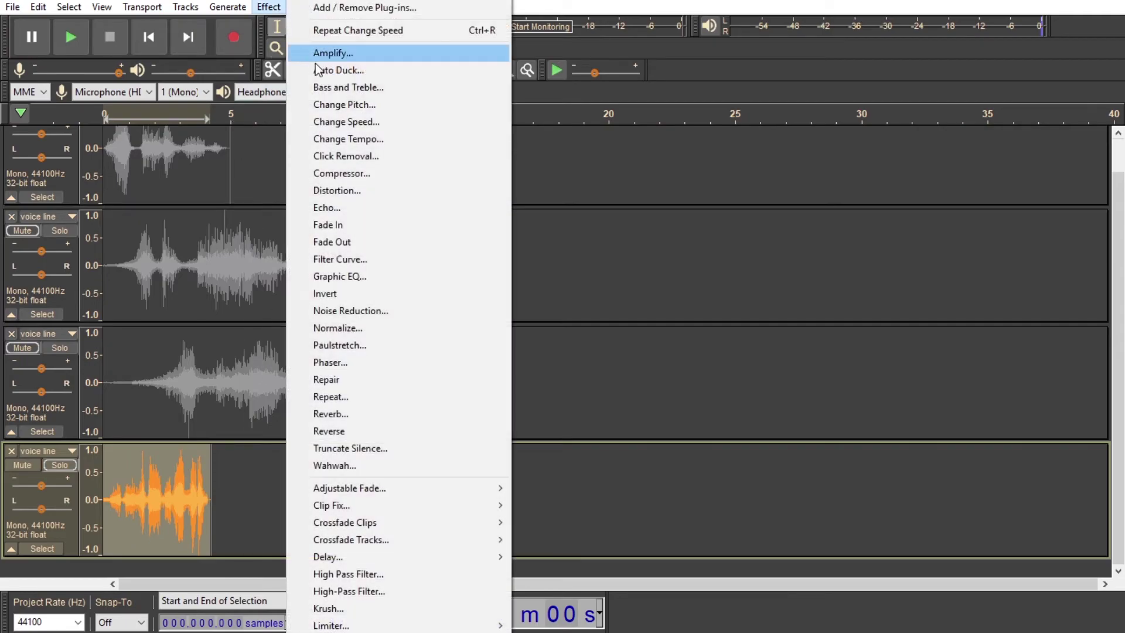
pyautogui.click(384, 122)
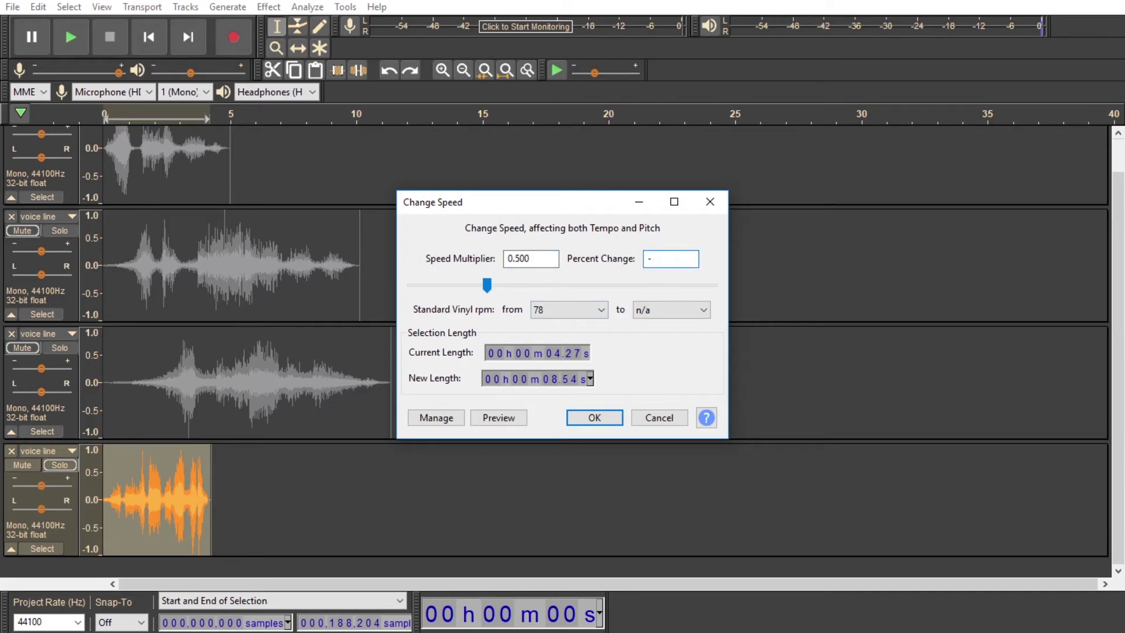
pyautogui.press('Return')
pyautogui.press('space')
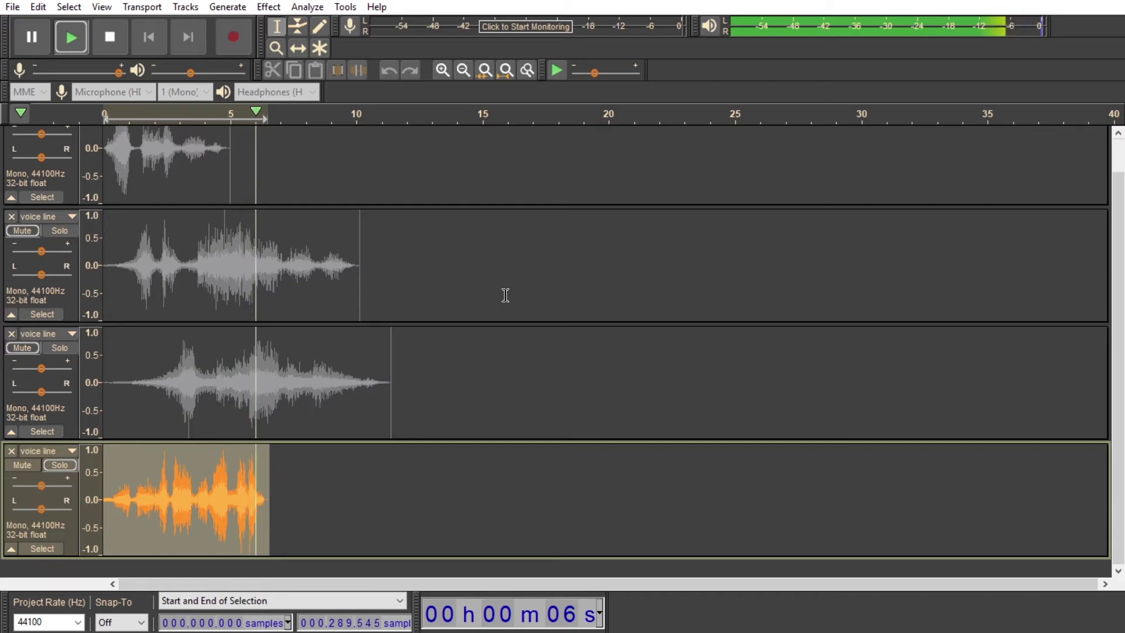
# Step: Reverse the fourth voice line and pad it with silence out to 20 s
pyautogui.click(269, 11)
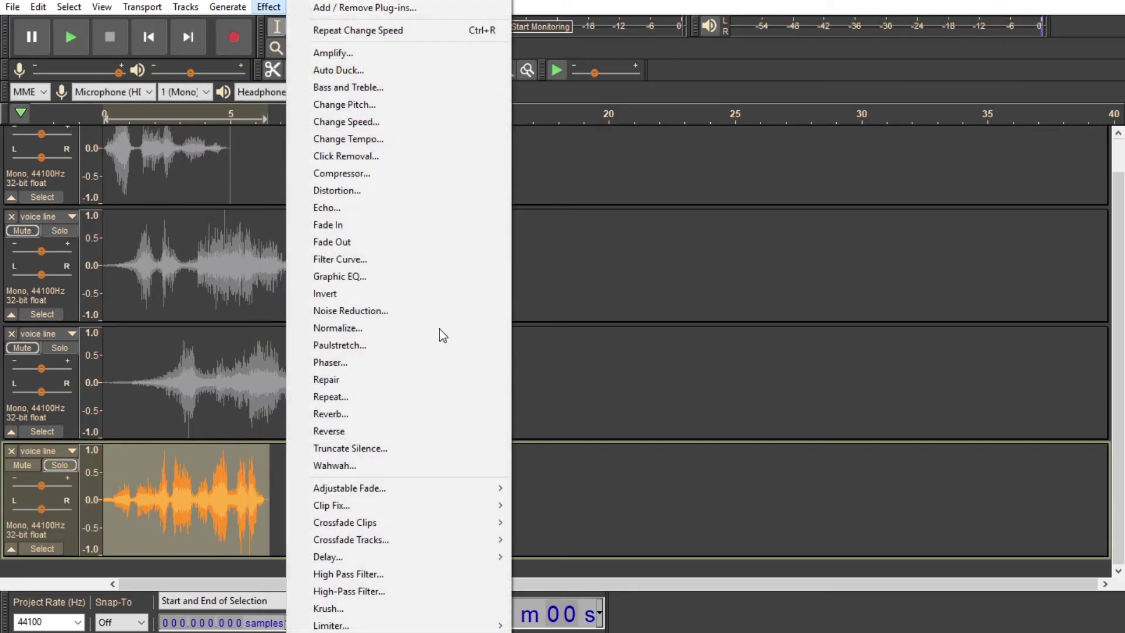
pyautogui.click(353, 431)
pyautogui.moveTo(270, 504); pyautogui.dragTo(596, 457)
pyautogui.click(227, 7)
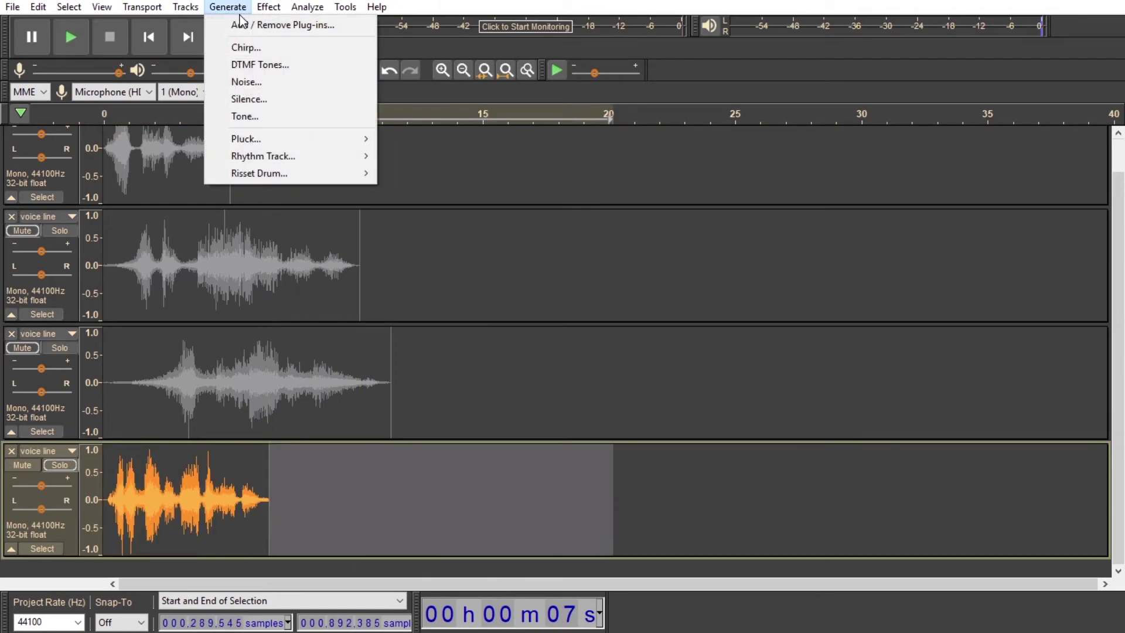
pyautogui.click(237, 100)
pyautogui.click(586, 365)
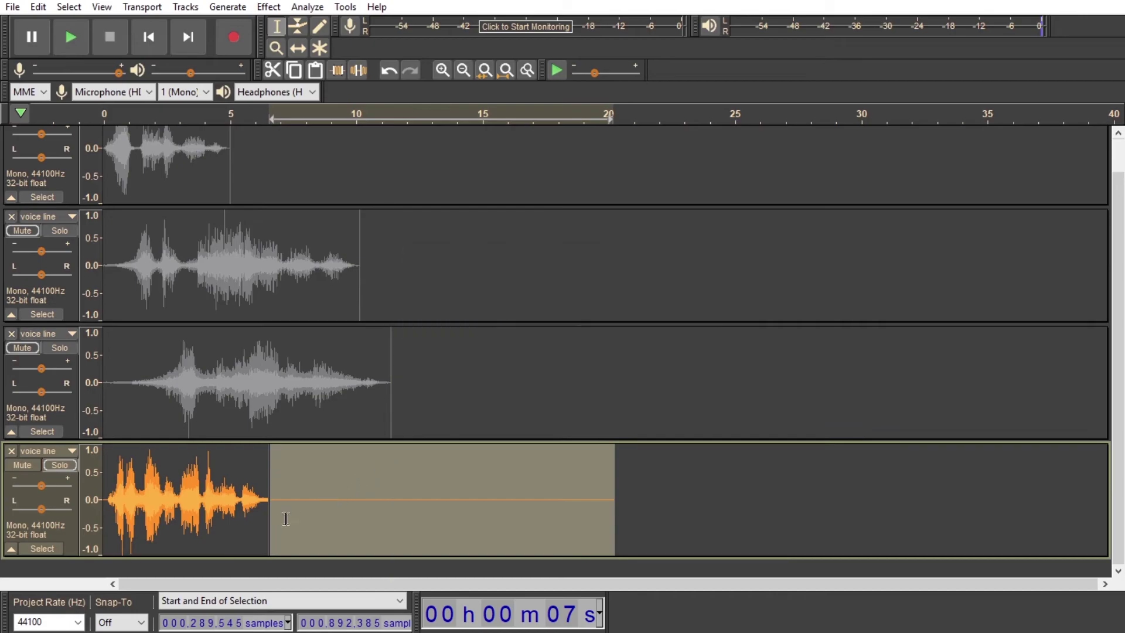
# Step: Apply Reverb to the whole fourth clip with reverberance raised to 90%
pyautogui.doubleClick(267, 512)
pyautogui.click(268, 6)
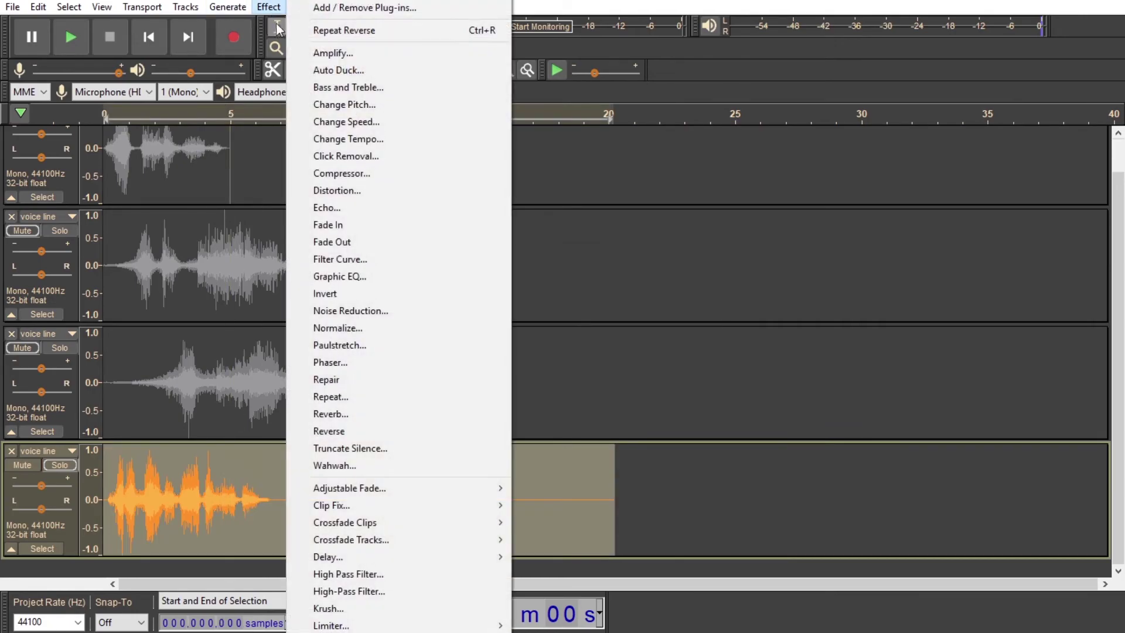
pyautogui.click(359, 414)
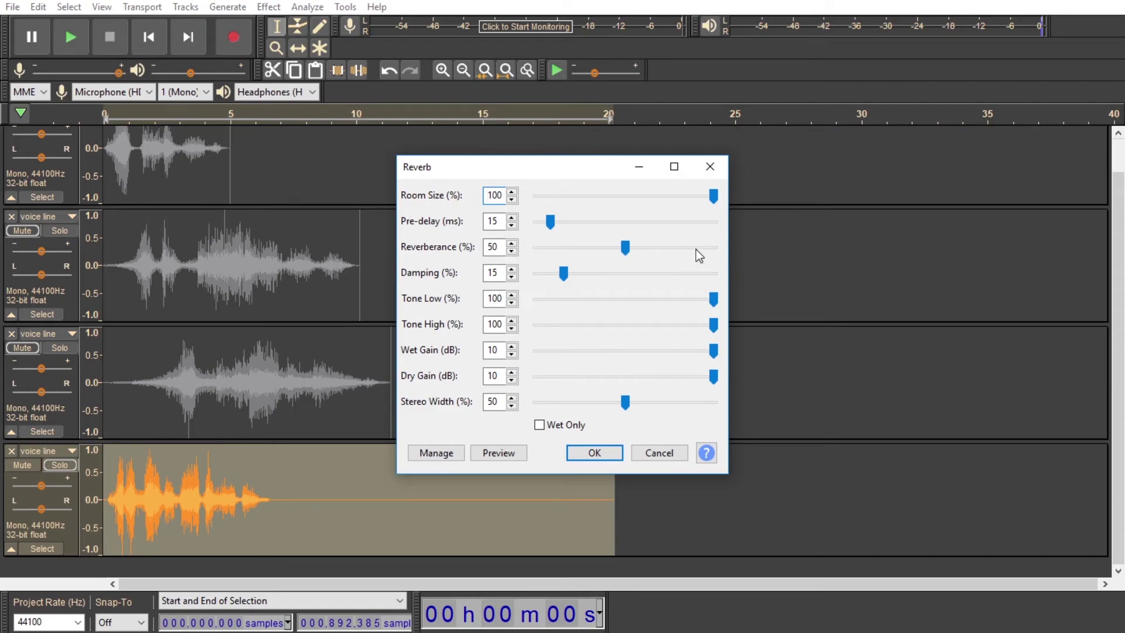
pyautogui.moveTo(696, 249); pyautogui.dragTo(710, 251)
pyautogui.click(595, 453)
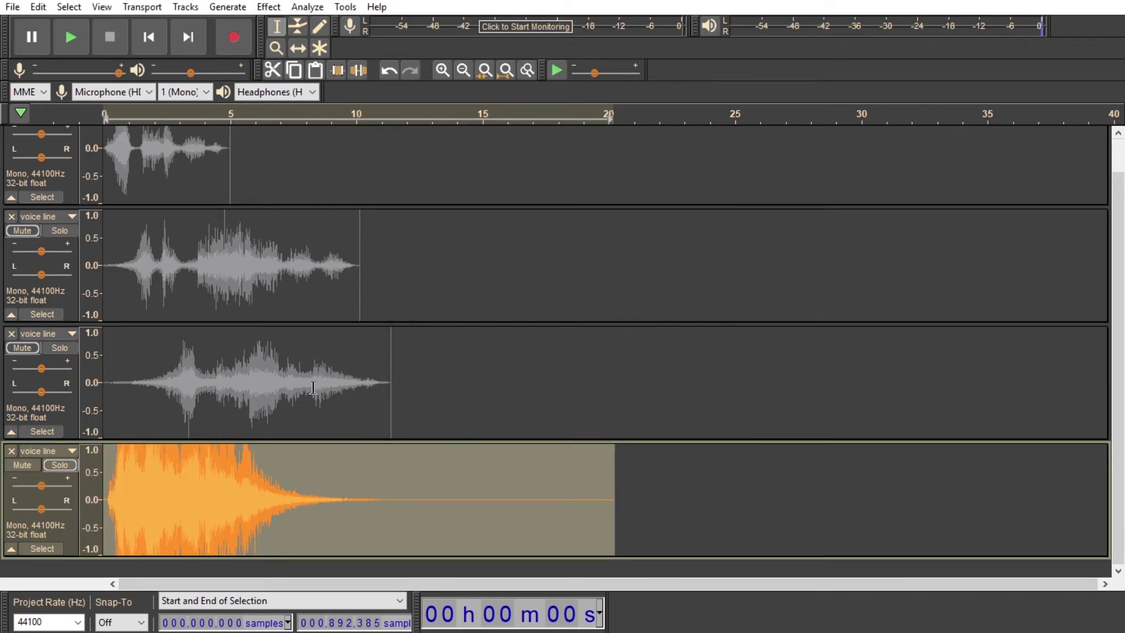
# Step: Normalize the reverbed clip and remove its quiet tail from about 9.4 s
pyautogui.click(268, 6)
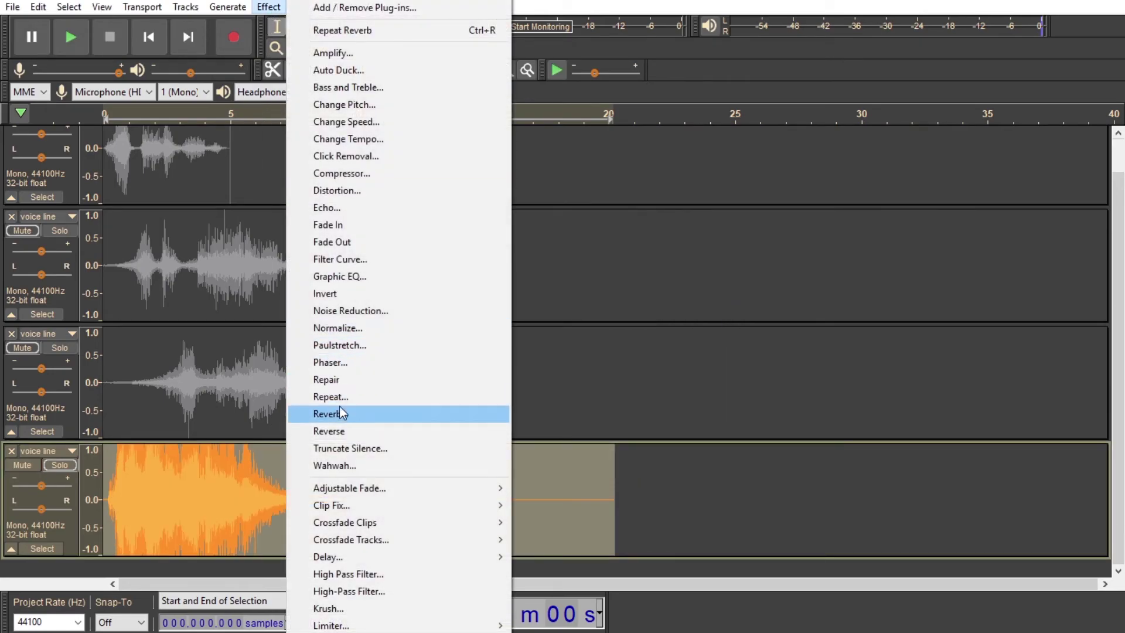
pyautogui.click(357, 326)
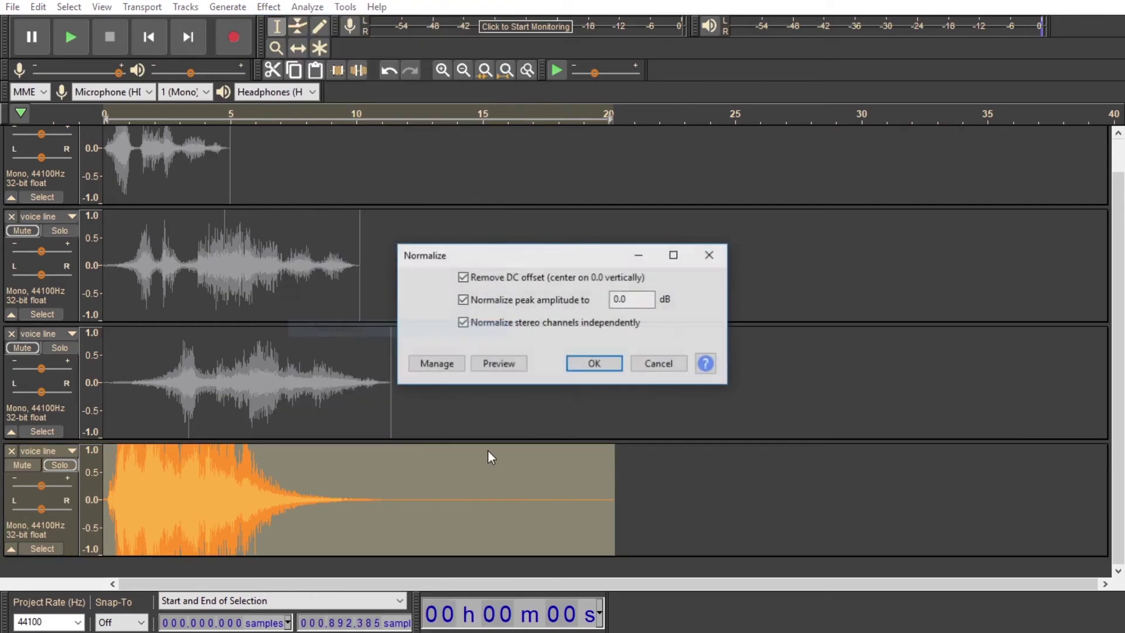
pyautogui.click(604, 368)
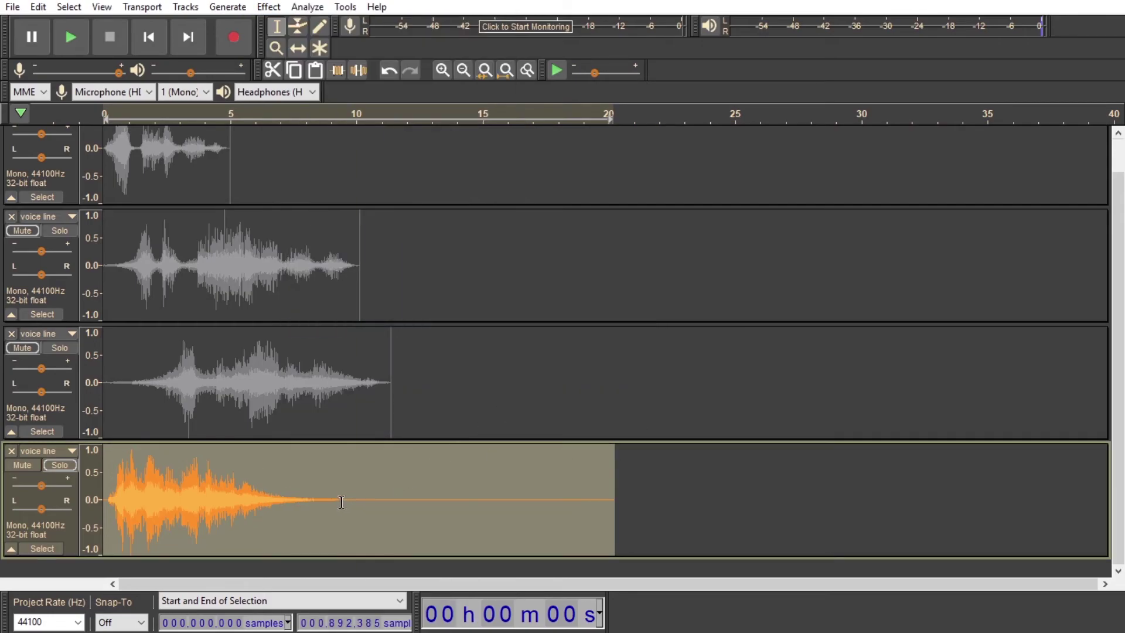
pyautogui.moveTo(341, 502); pyautogui.dragTo(609, 495)
pyautogui.press('Left')
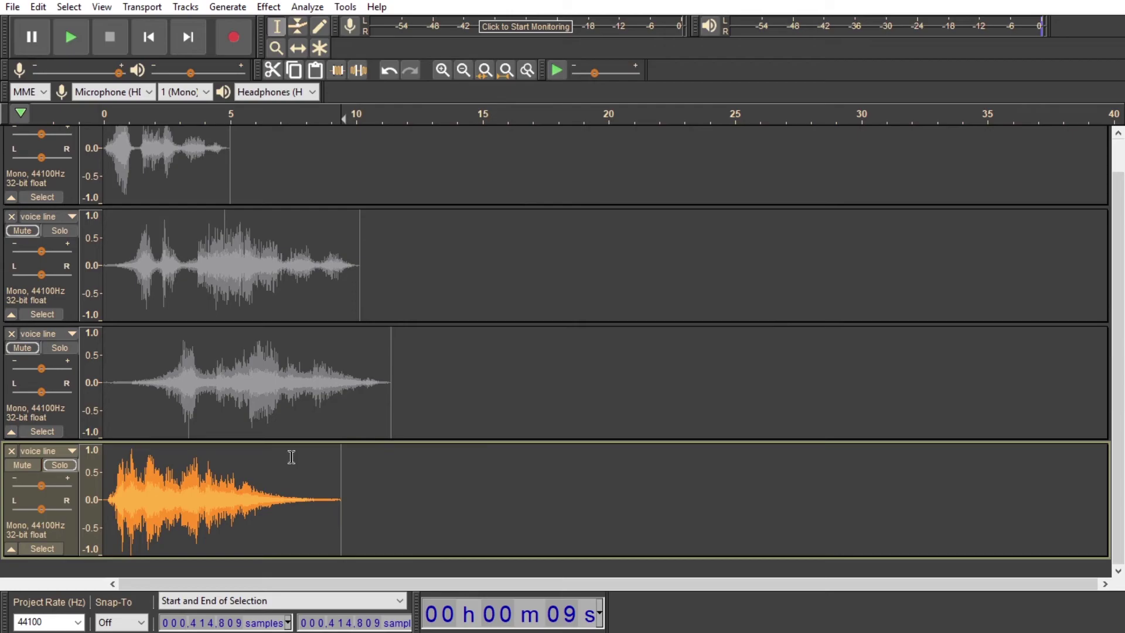
# Step: Reverse the whole clip so the reverb swells in, play it, and select up to 23 s
pyautogui.hotkey('shift', 'Home')
pyautogui.click(275, 11)
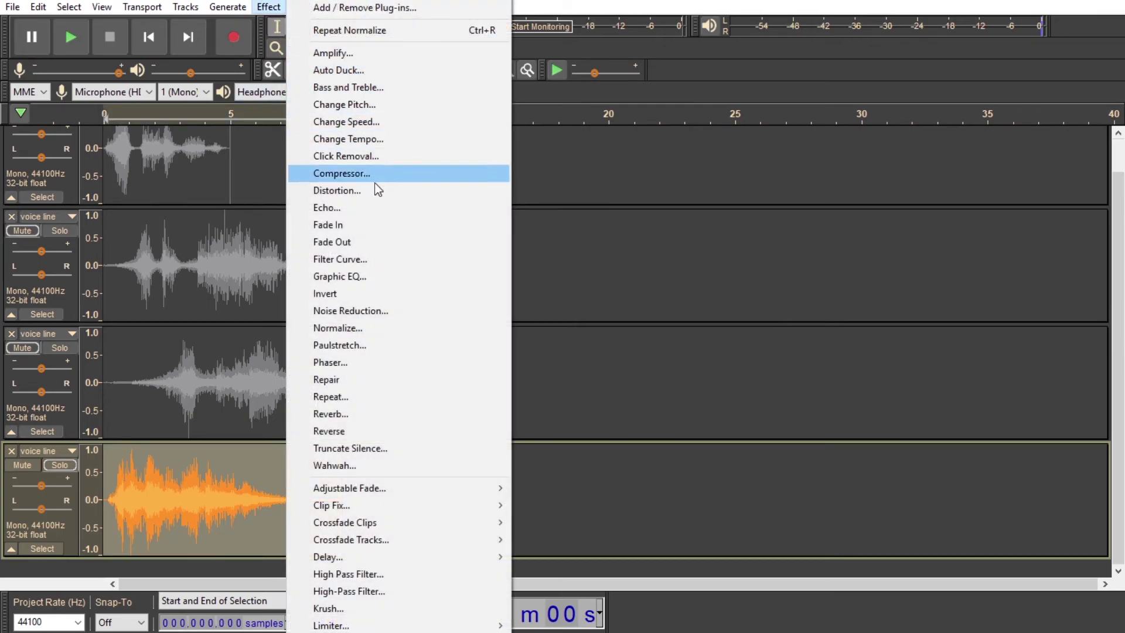
pyautogui.click(355, 430)
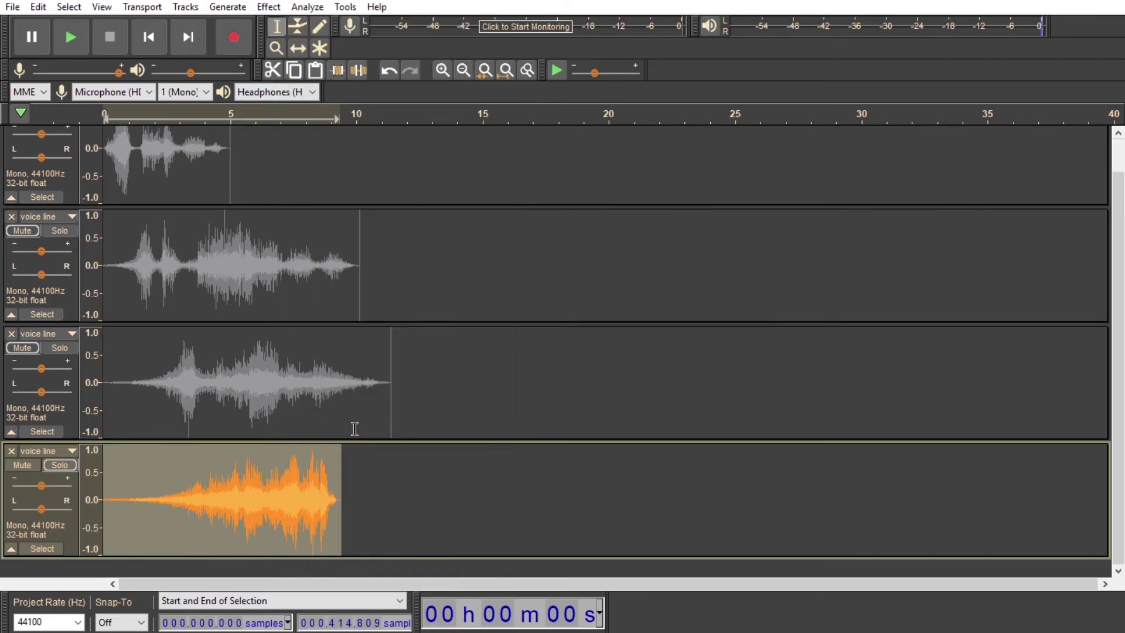
pyautogui.press('space')
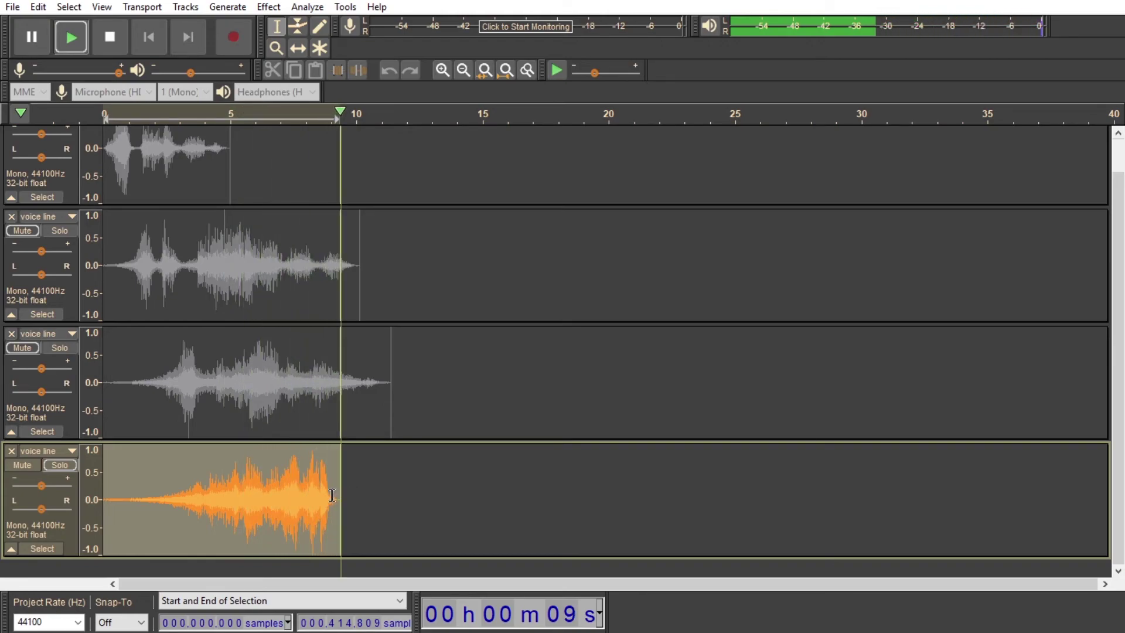
pyautogui.moveTo(342, 515); pyautogui.dragTo(683, 510)
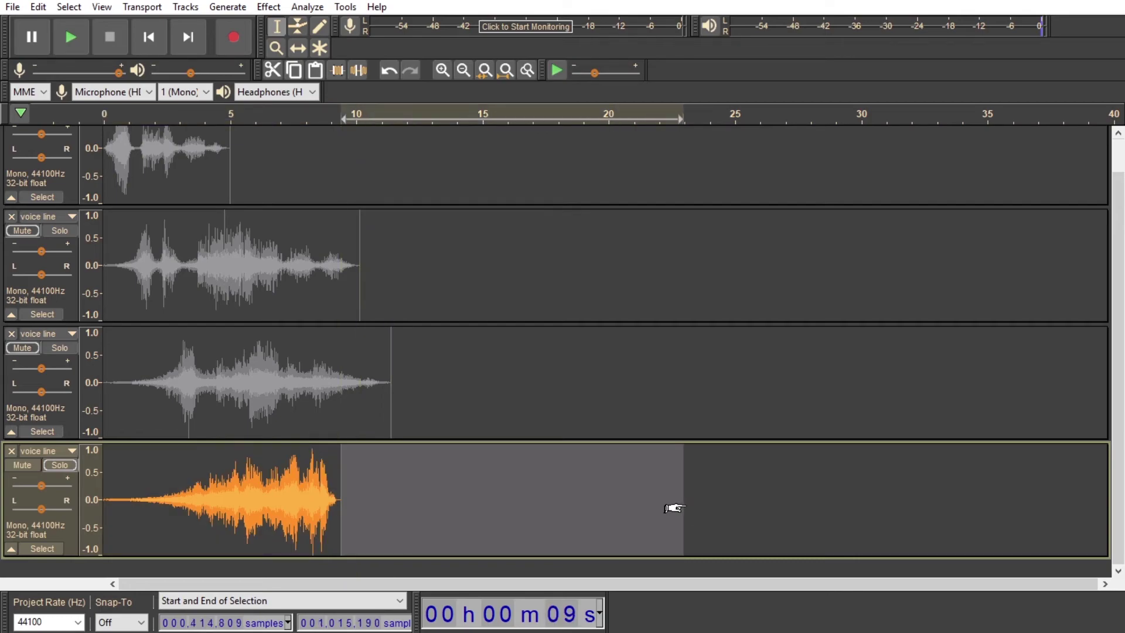
# Step: Fill the selected stretch with silence and select the whole fourth track
pyautogui.click(240, 13)
pyautogui.click(271, 98)
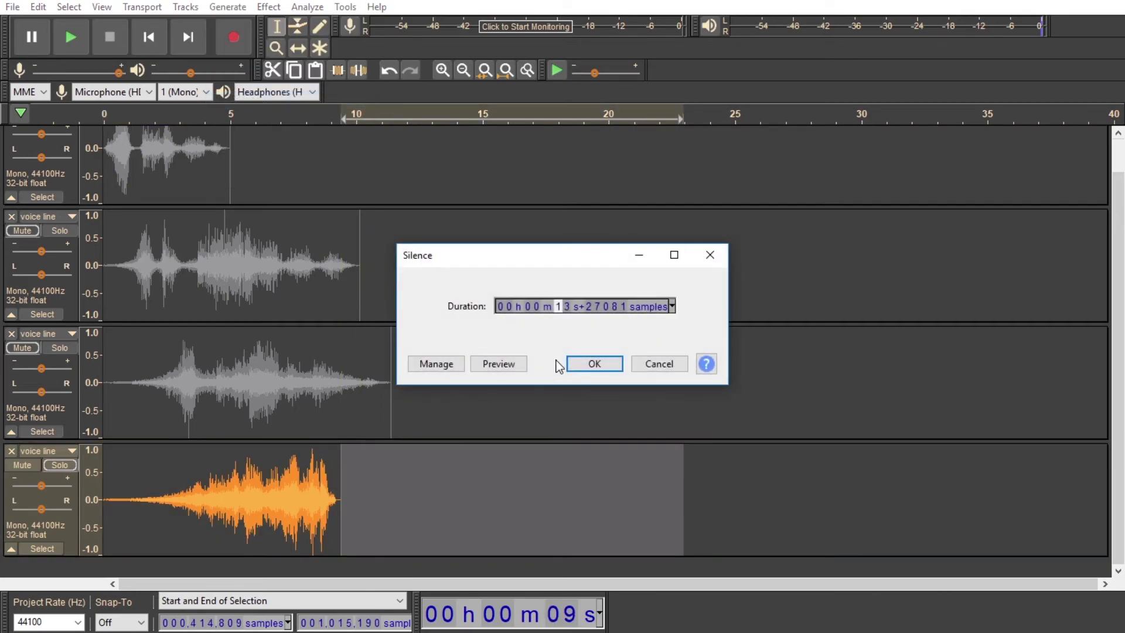
pyautogui.click(593, 363)
pyautogui.hotkey('shift', 'Home')
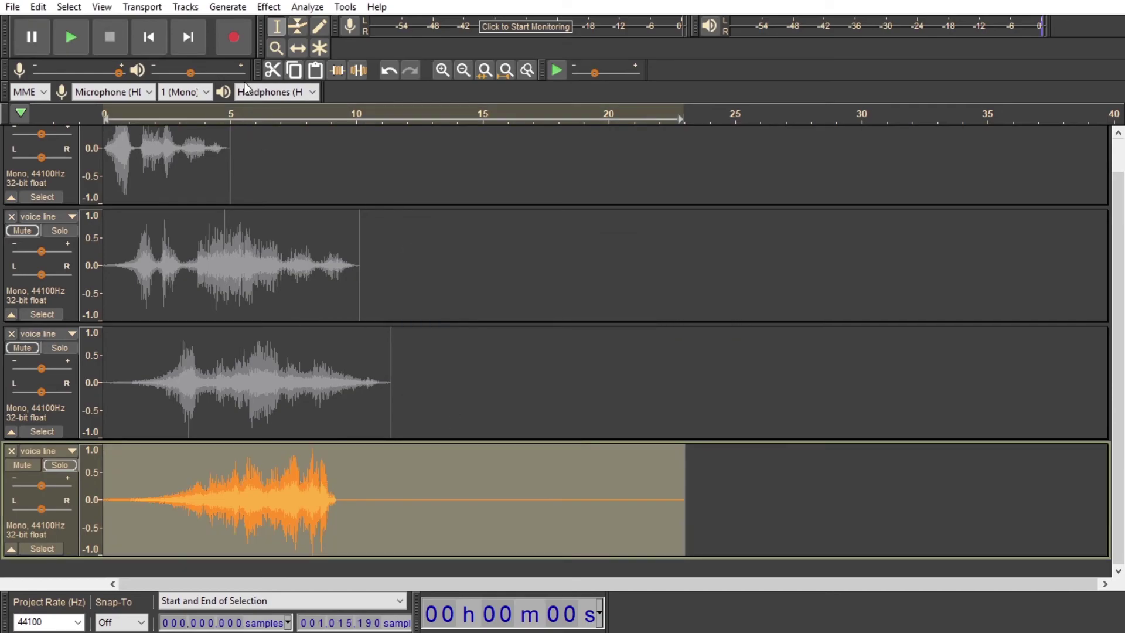
# Step: Apply a lighter Reverb to the fourth track with reverberance lowered to 40%
pyautogui.click(268, 6)
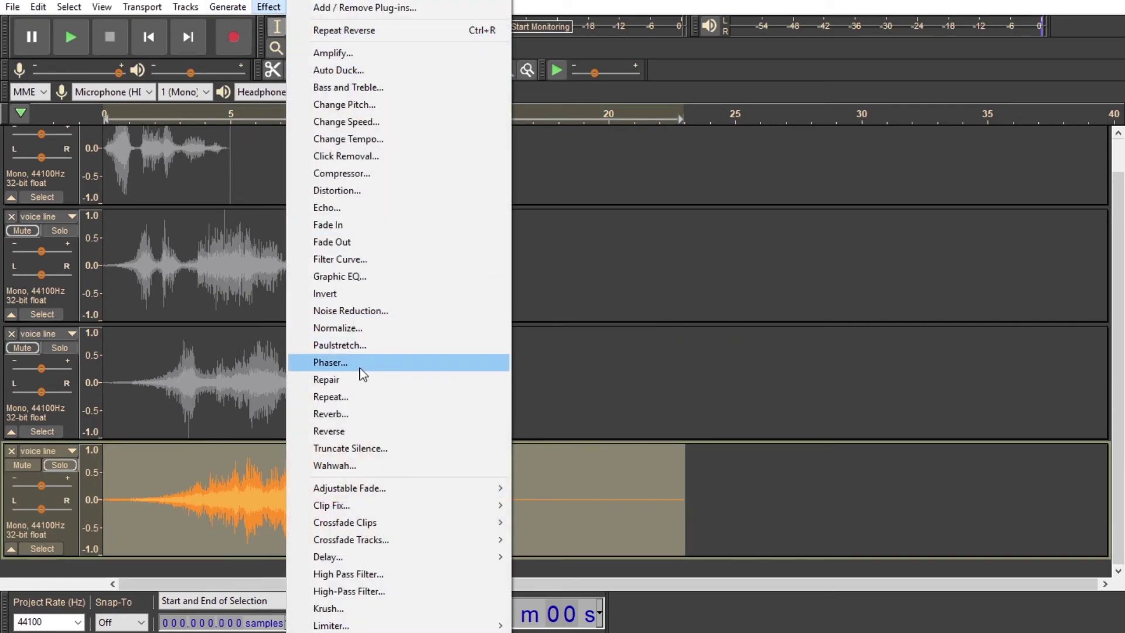
pyautogui.click(339, 414)
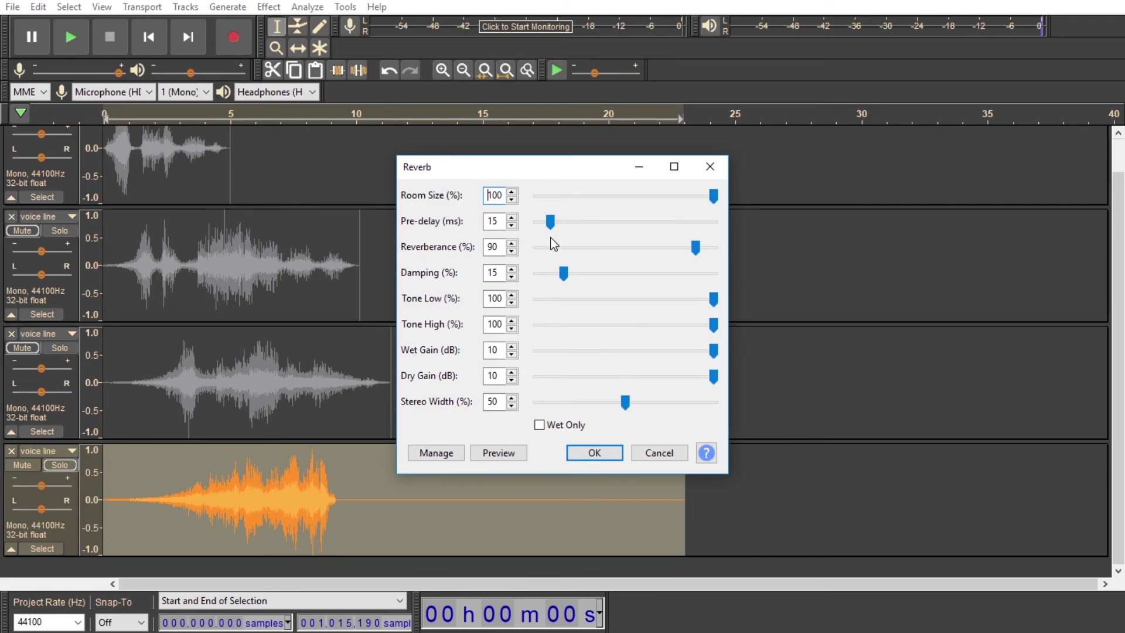
pyautogui.click(549, 249)
pyautogui.click(549, 248)
pyautogui.click(549, 249)
pyautogui.click(550, 249)
pyautogui.click(549, 248)
pyautogui.click(595, 454)
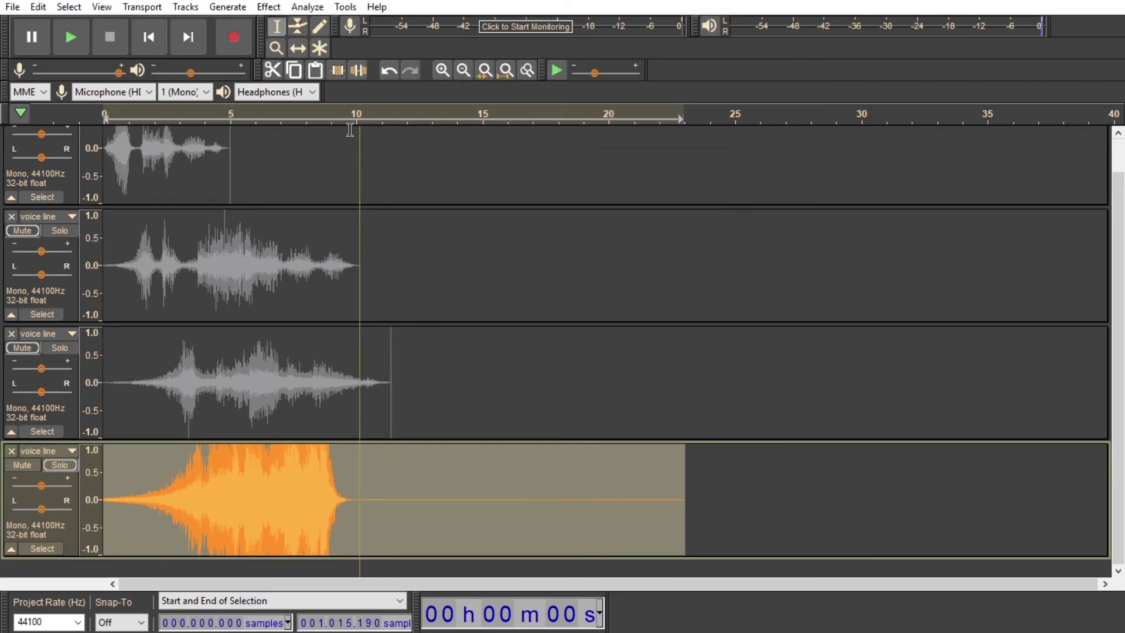
# Step: Normalize and audition the track, undo back to the earlier version, replay, and select its silent end
pyautogui.click(267, 7)
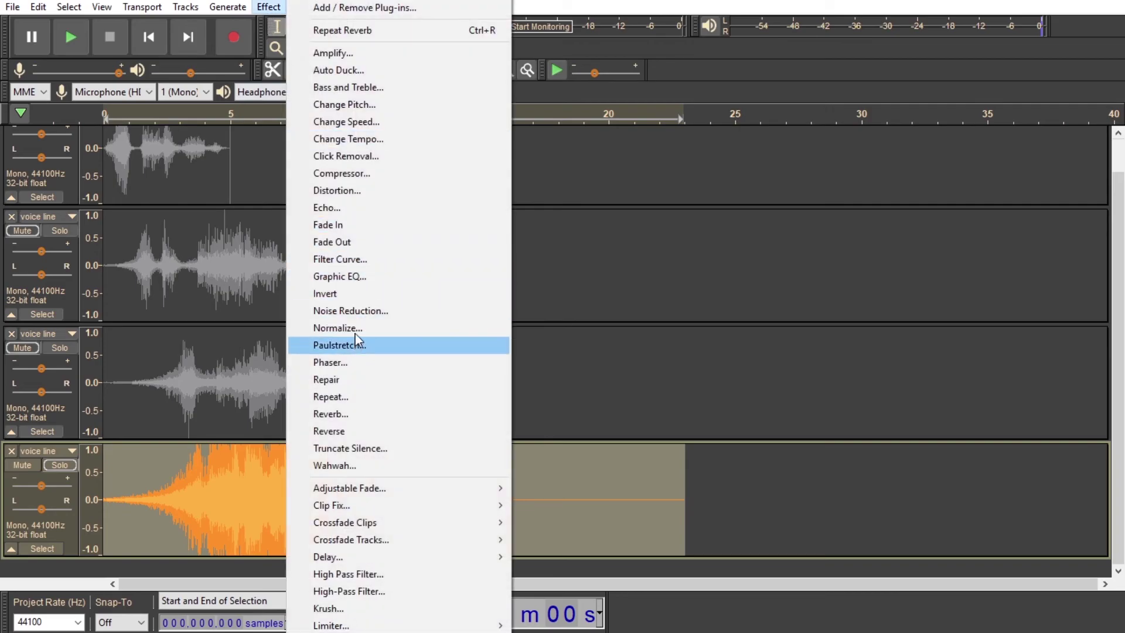
pyautogui.click(357, 329)
pyautogui.click(594, 363)
pyautogui.press('space')
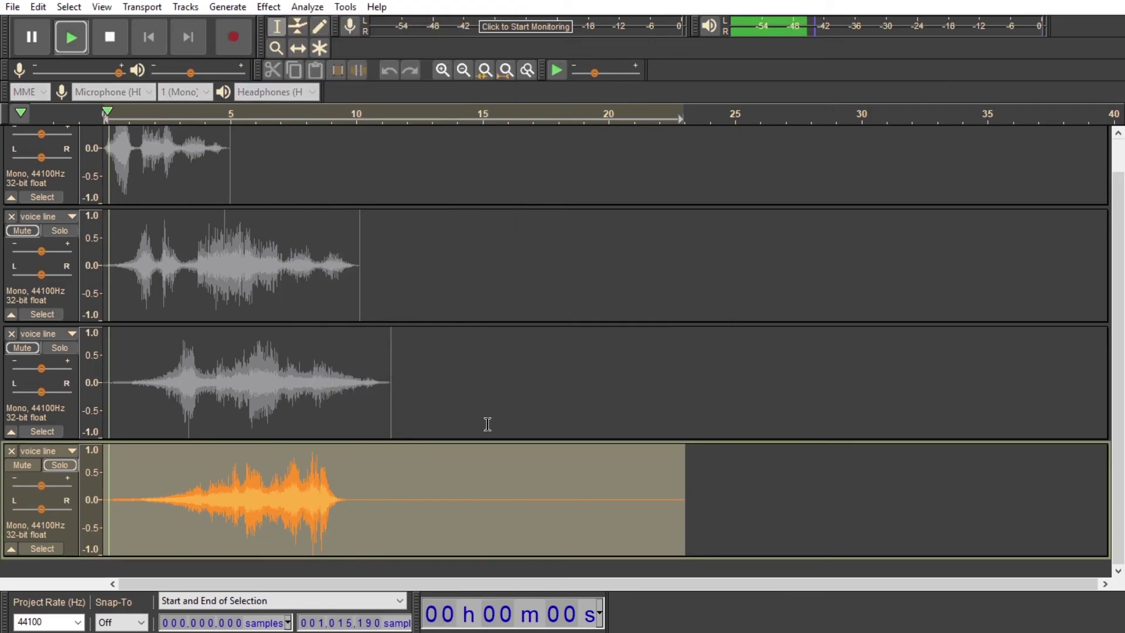
pyautogui.press('space')
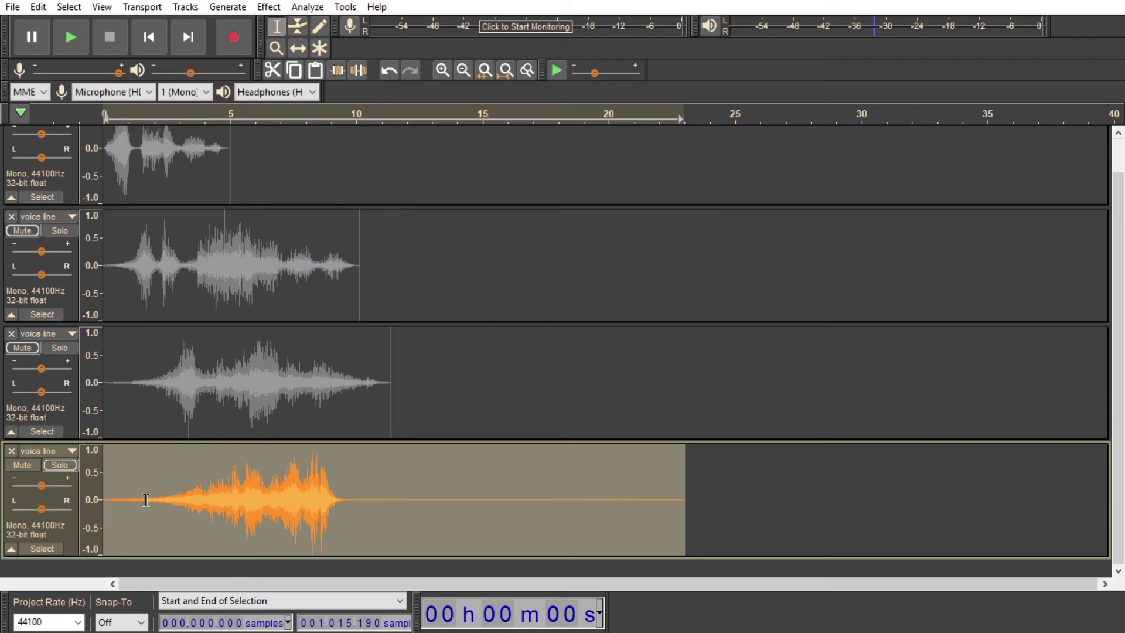
pyautogui.hotkey('ctrl', 'z')
pyautogui.hotkey('ctrl', 'z')
pyautogui.press('space')
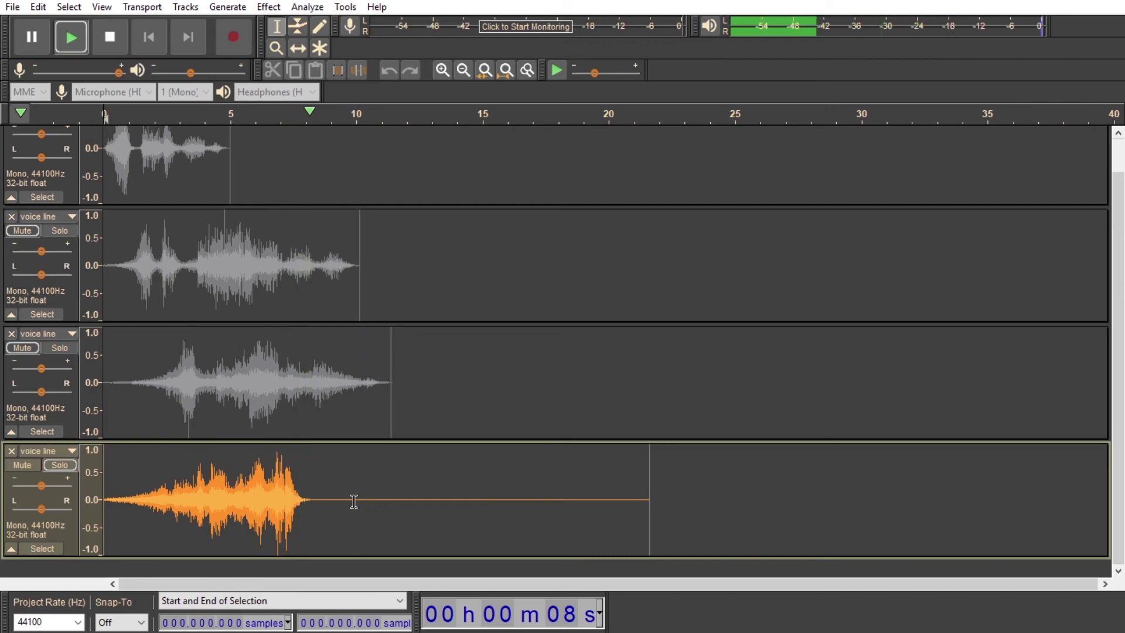
pyautogui.press('space')
pyautogui.moveTo(347, 497); pyautogui.dragTo(650, 527)
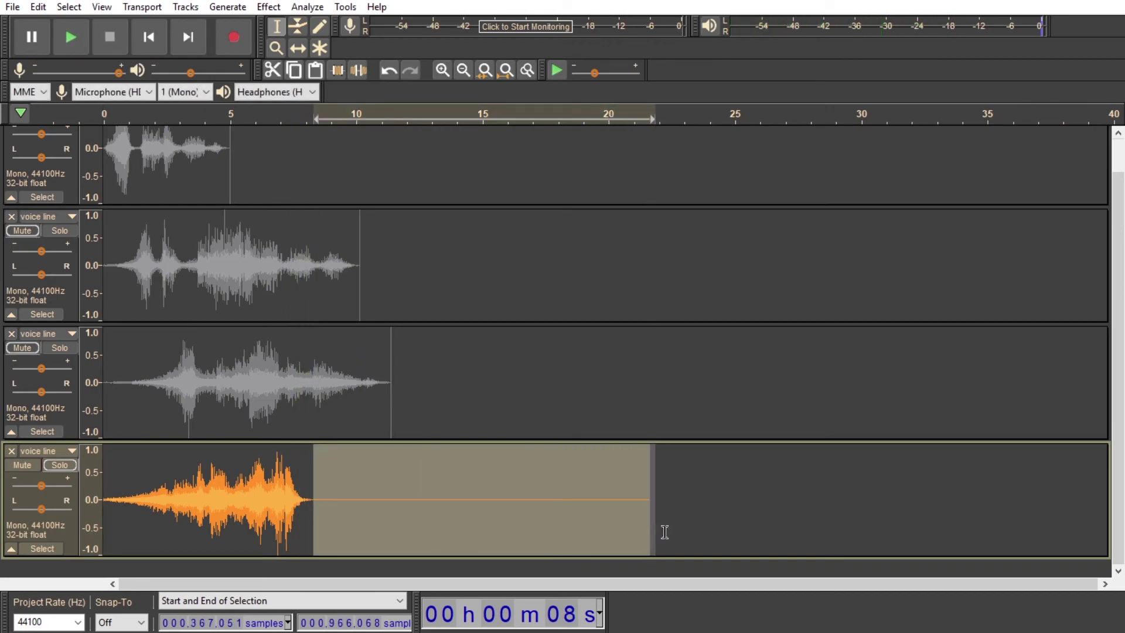